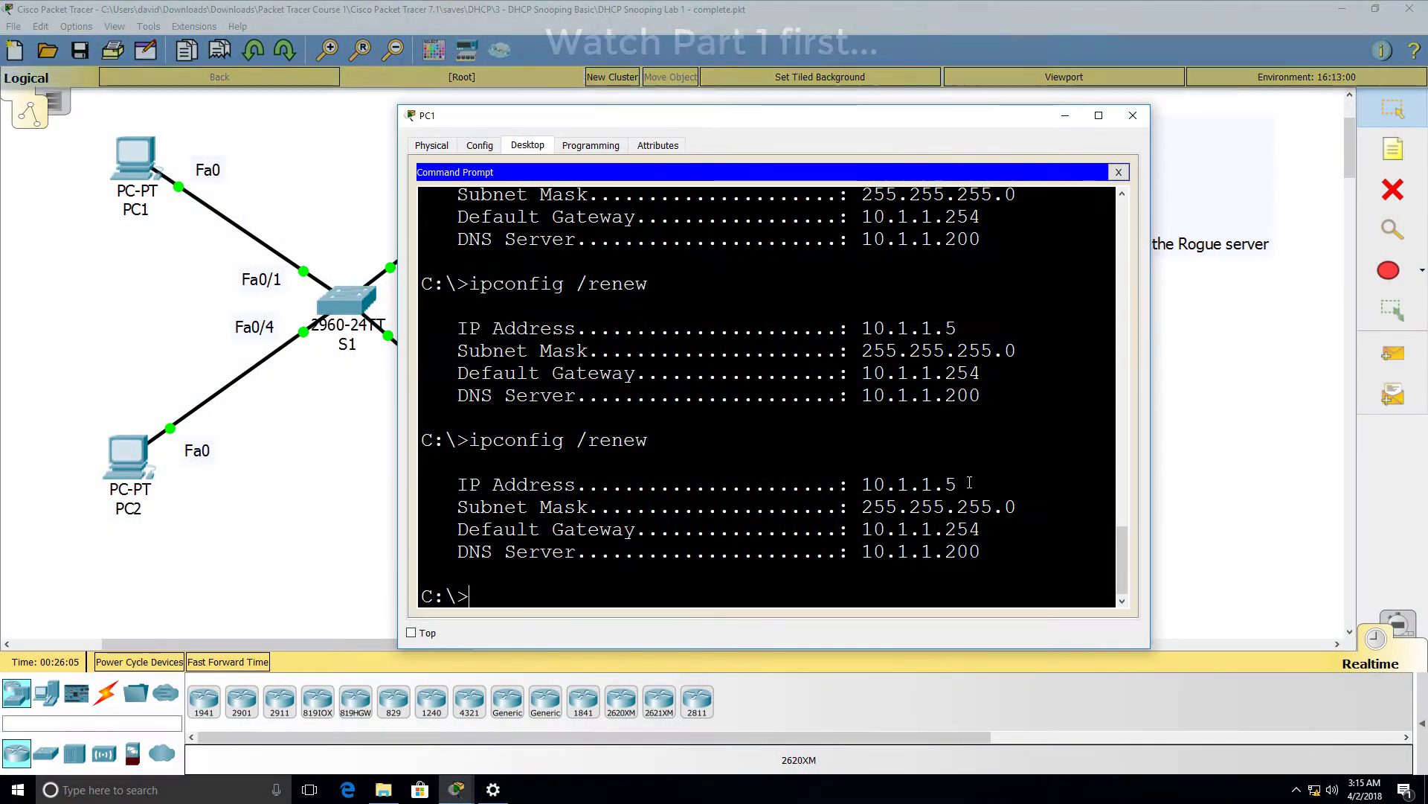
- Review the Enterprise server's DHCP pool, then the Rogue server's 10.1.100.0 pool with gateway 10.1.100.254
left_click_drag(970, 483, 859, 483)
left_click(1132, 114)
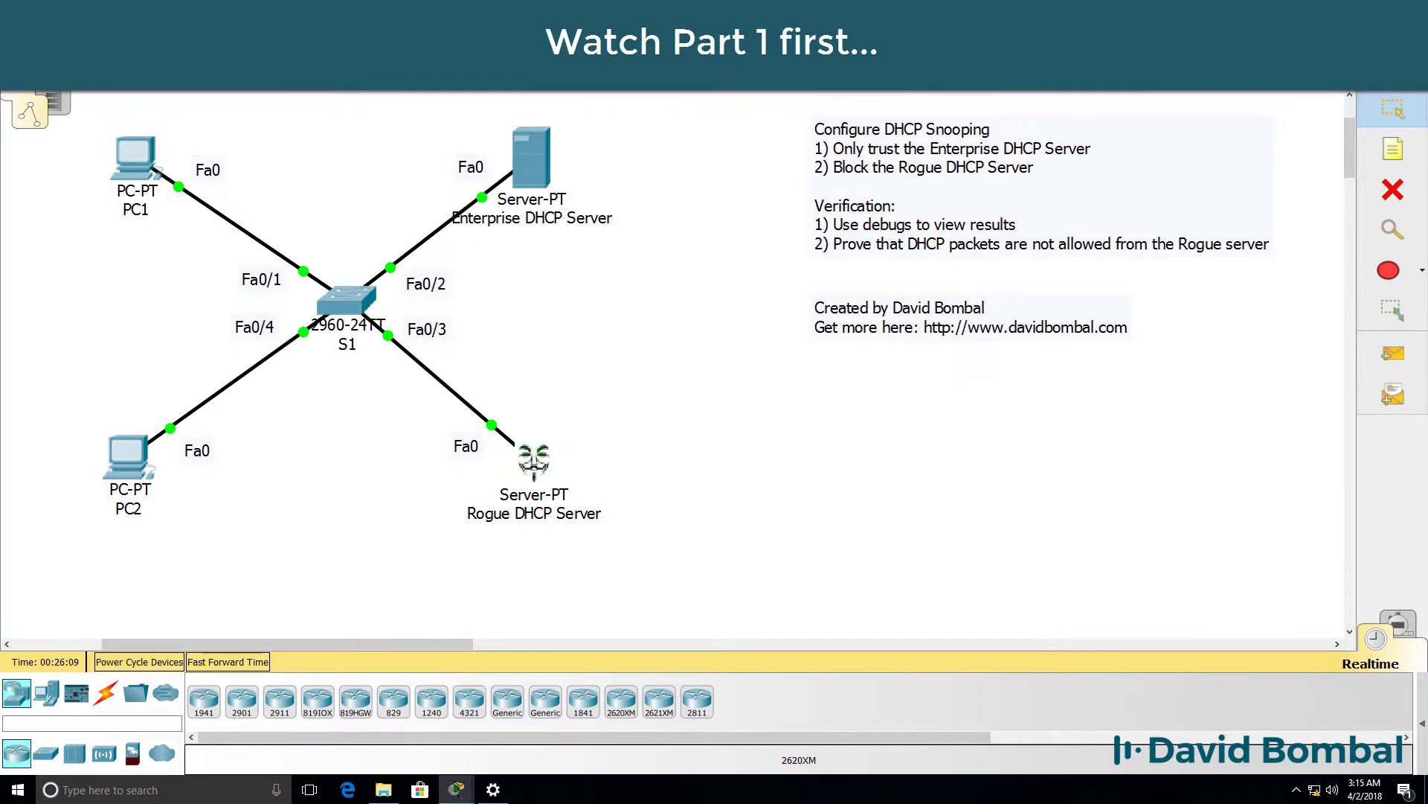
left_click(530, 141)
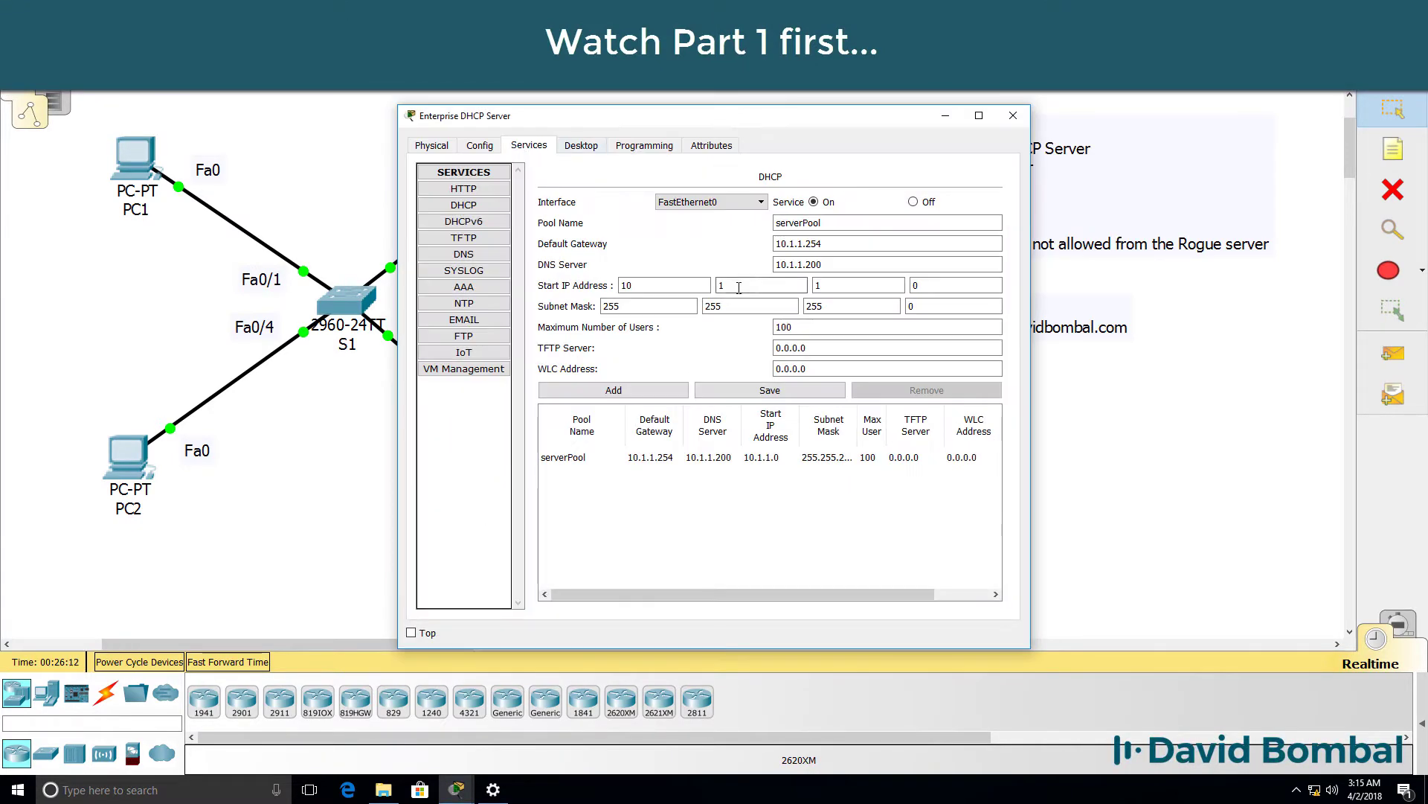
left_click_drag(777, 123, 1036, 144)
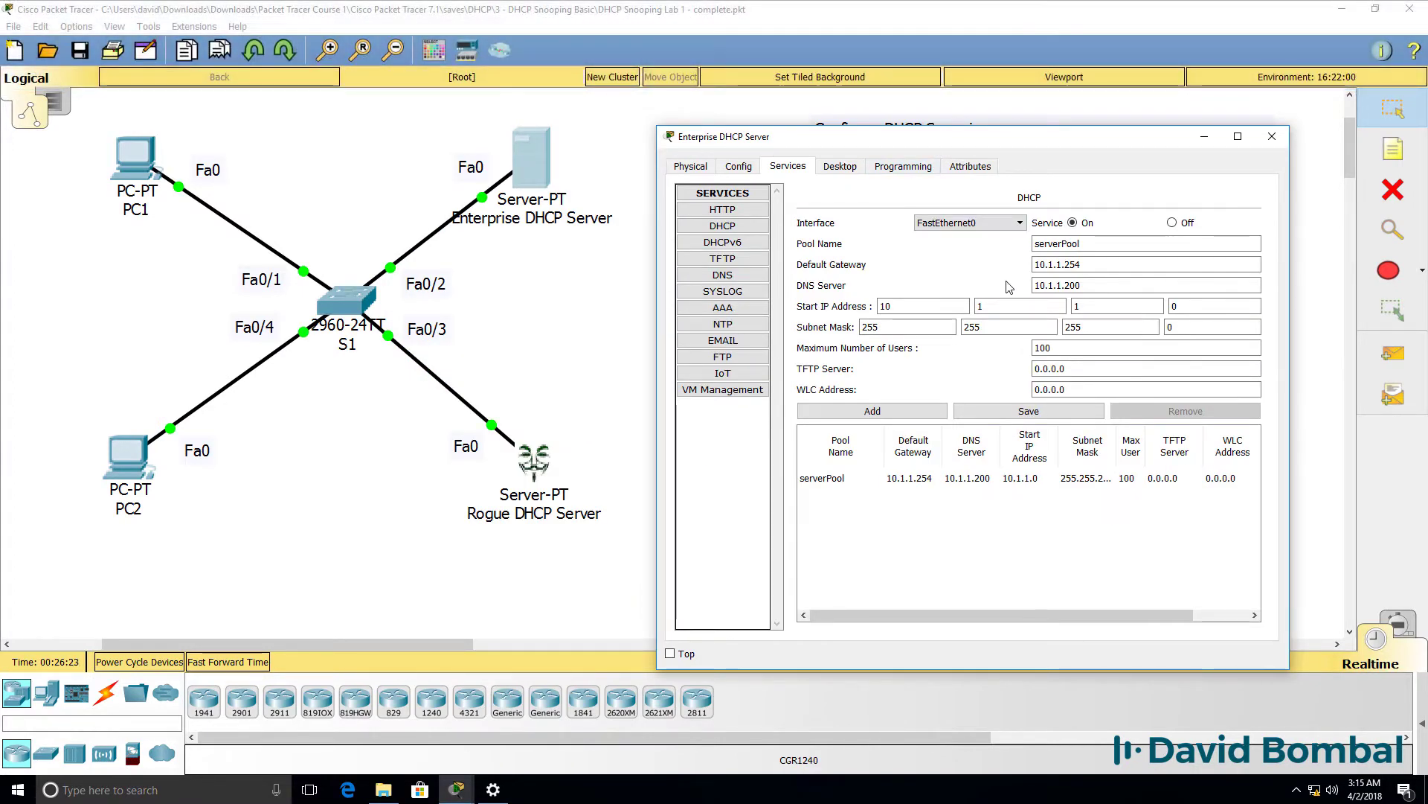
left_click(534, 462)
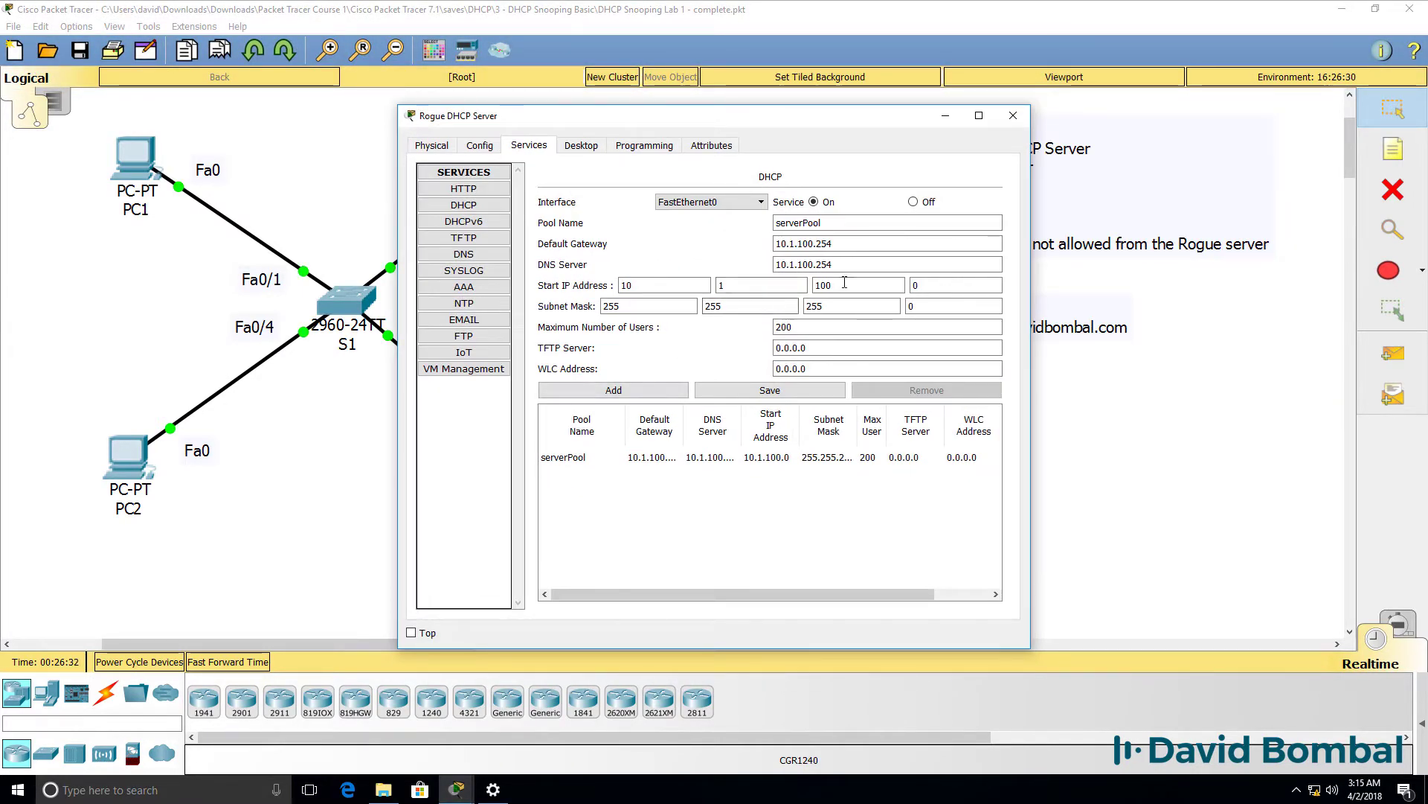
left_click_drag(774, 115, 1078, 141)
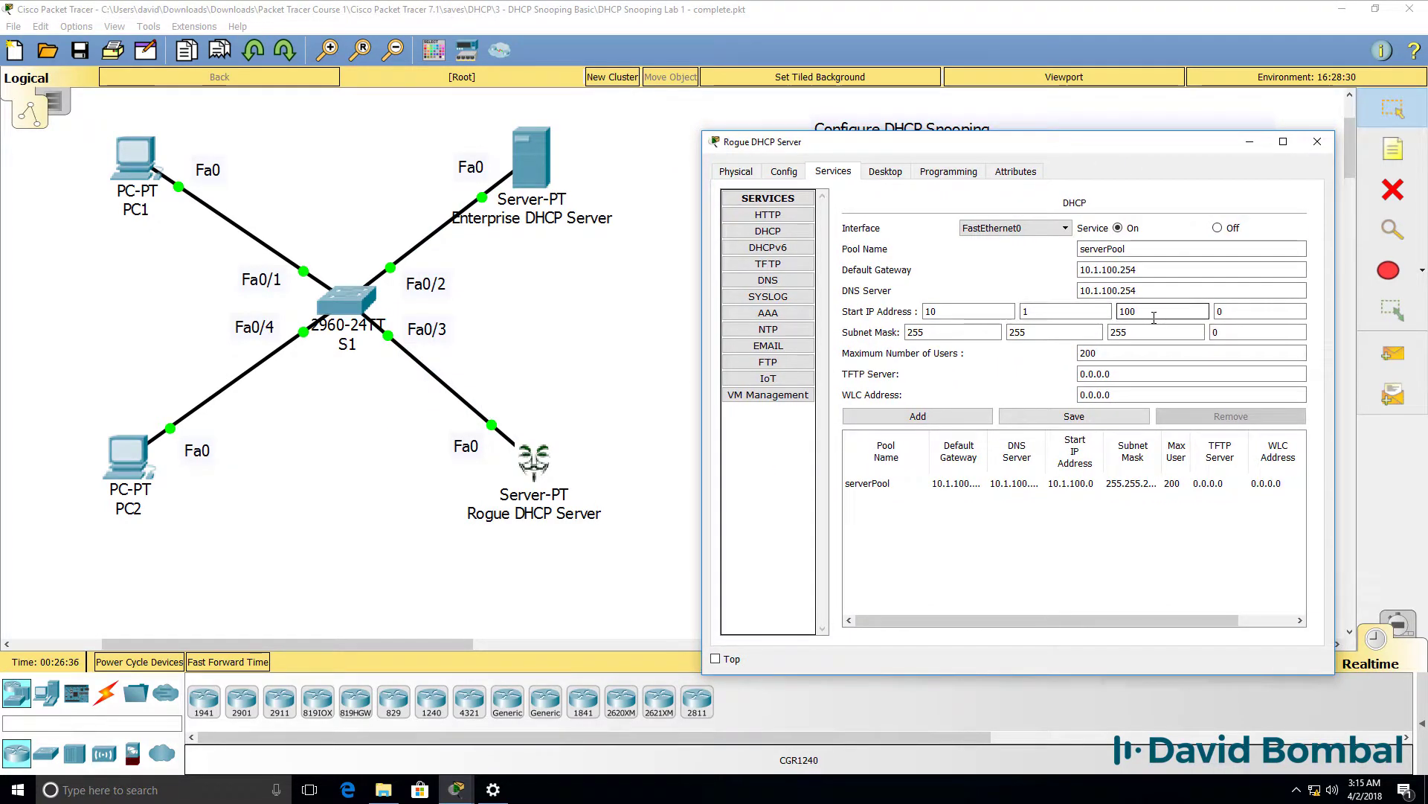
- Rerun ipconfig /renew on PC1 and PC2 so they keep 10.1.1.5 and 10.1.1.1
left_click(456, 789)
left_click(569, 725)
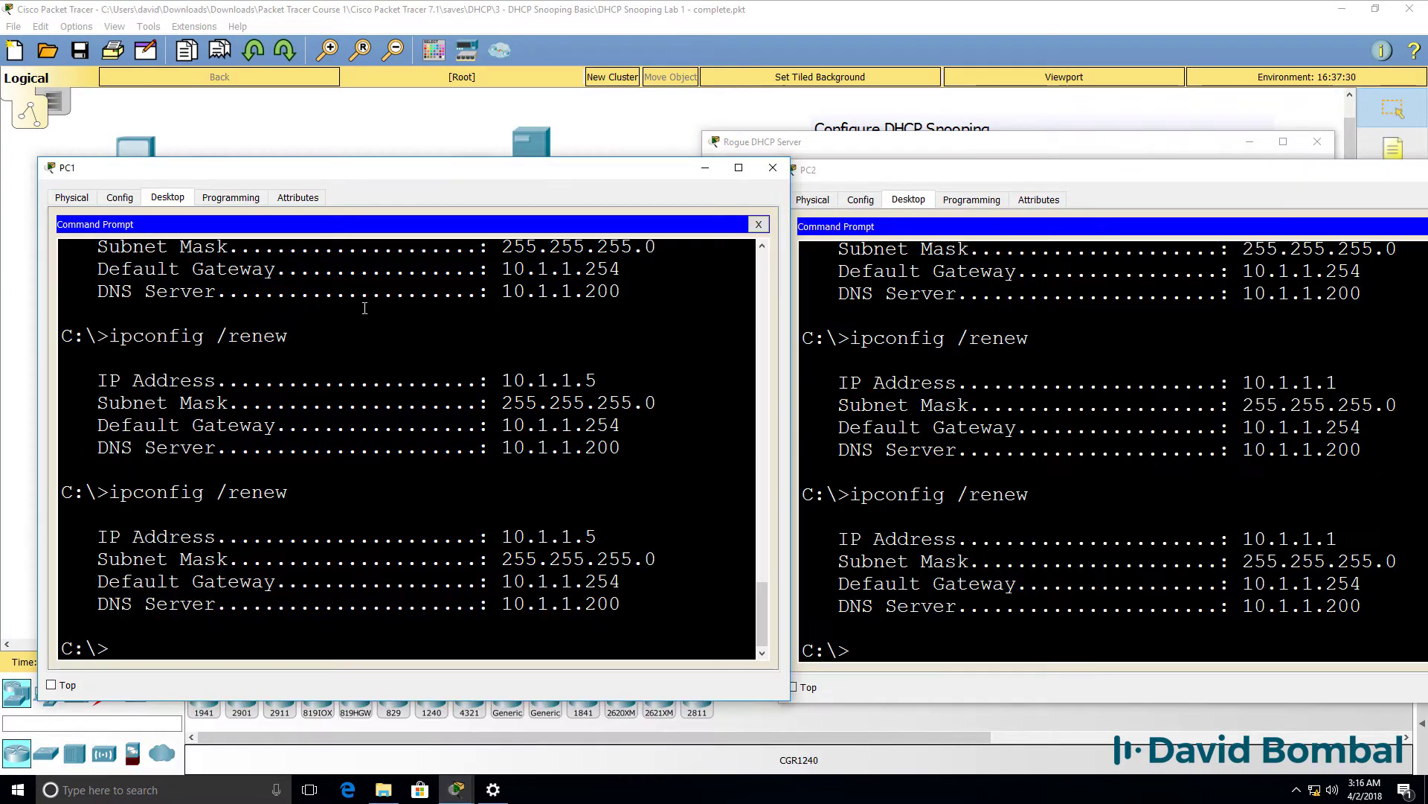
key("Up")
key("Return")
left_click(1087, 442)
key("Up")
key("Return")
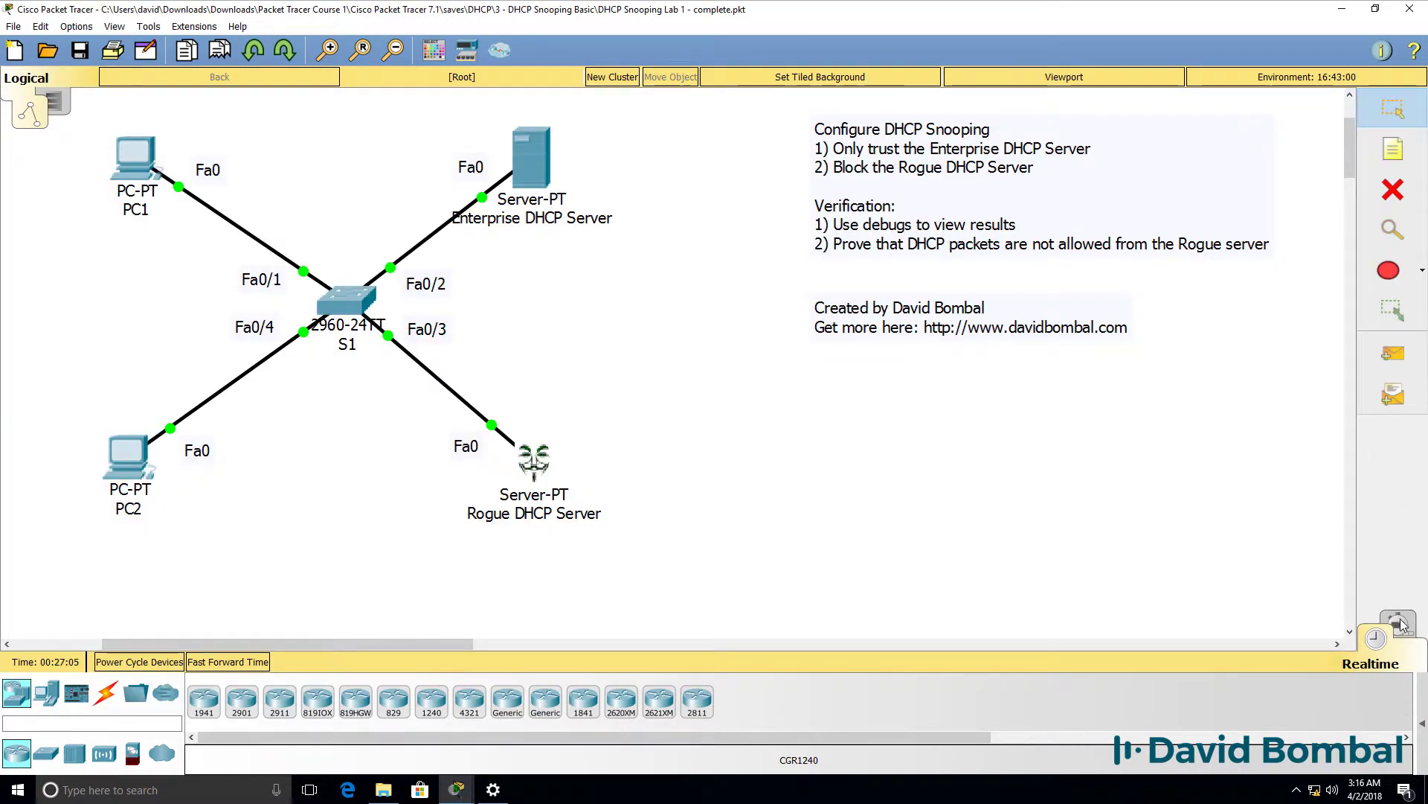
- Switch to Simulation mode and rerun ipconfig /renew on PC2
left_click(1399, 624)
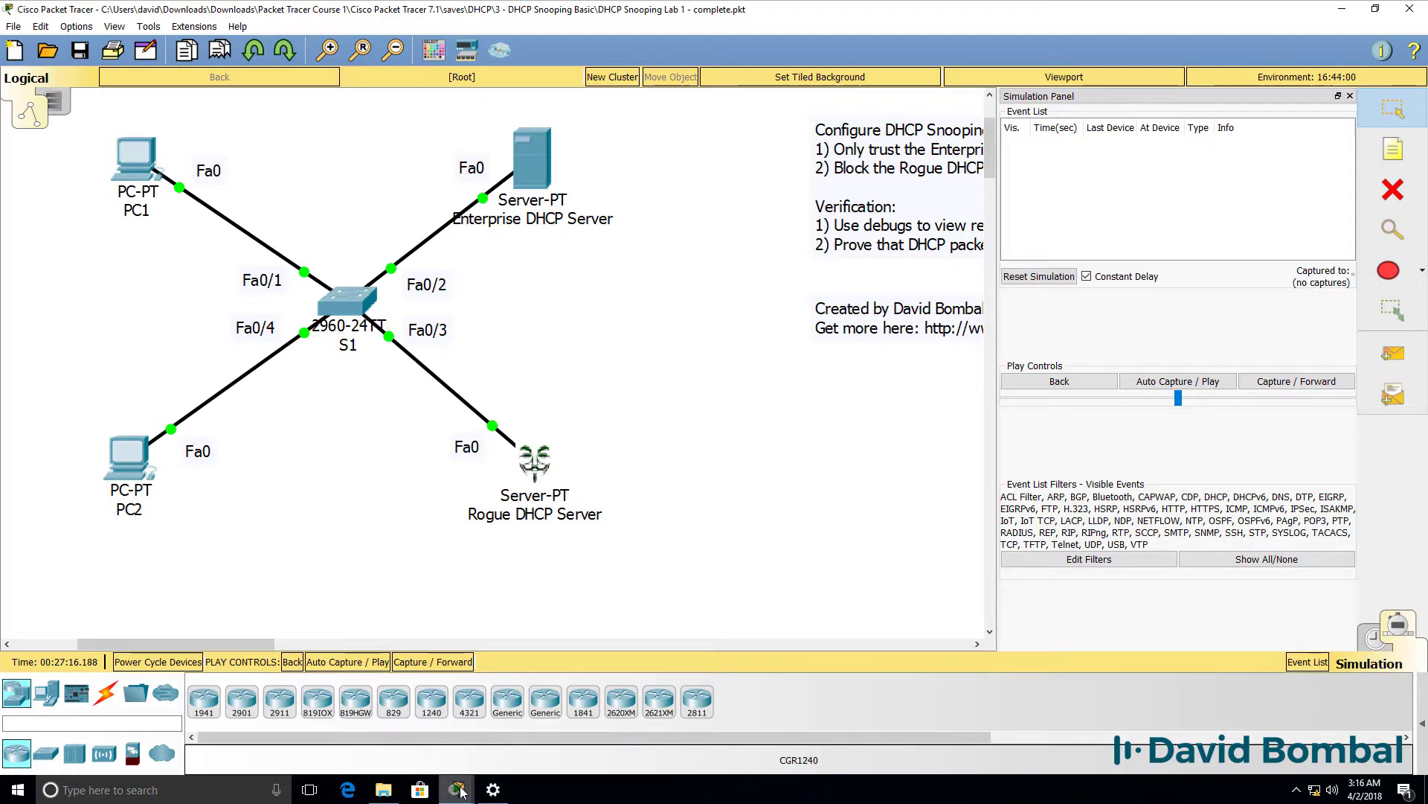
mouse_move(456, 789)
left_click(439, 739)
key("Up")
key("Return")
left_click(856, 21)
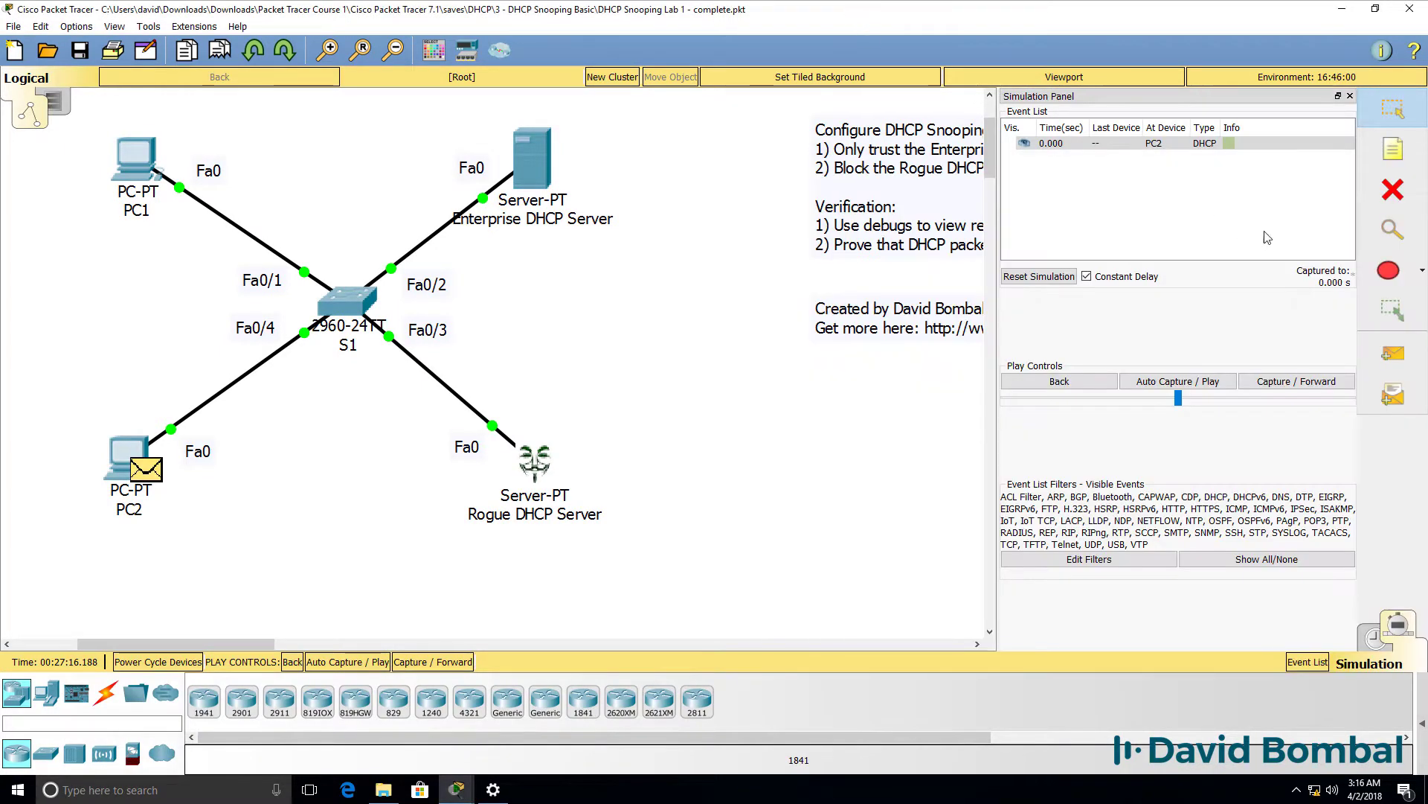
- Step forward and inspect the PDU dropped at S1, sourced from rogue 10.1.100.201
left_click(1298, 384)
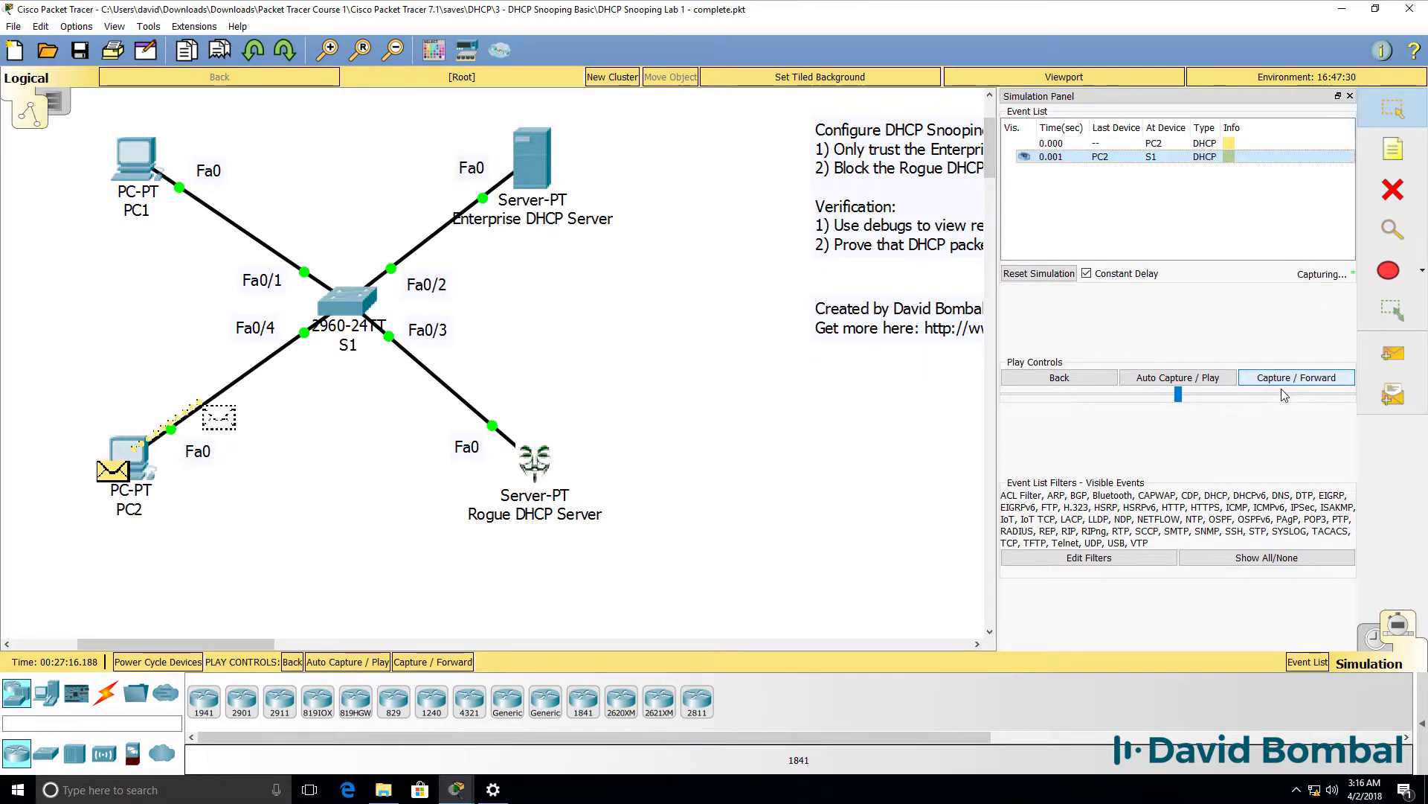
left_click(1284, 384)
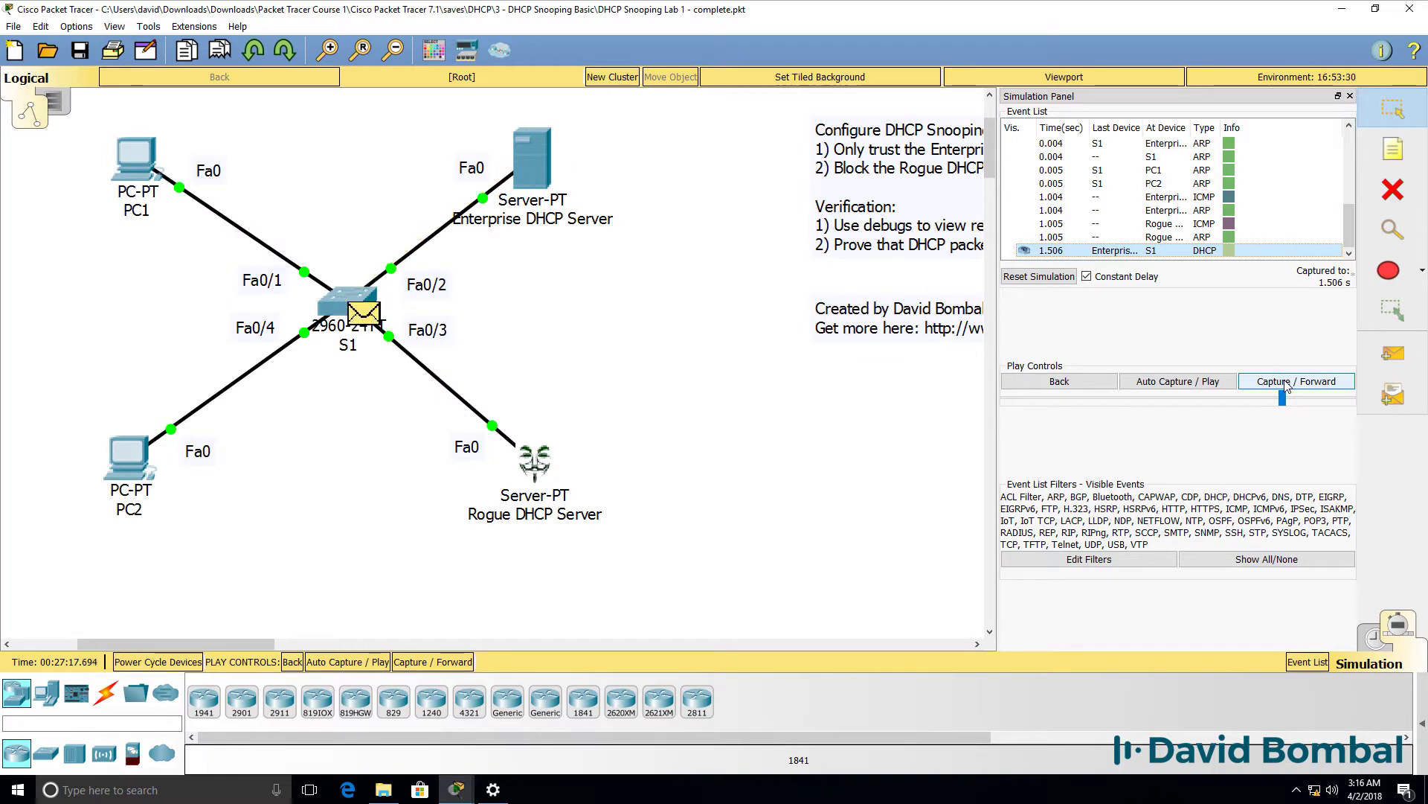
left_click(1285, 381)
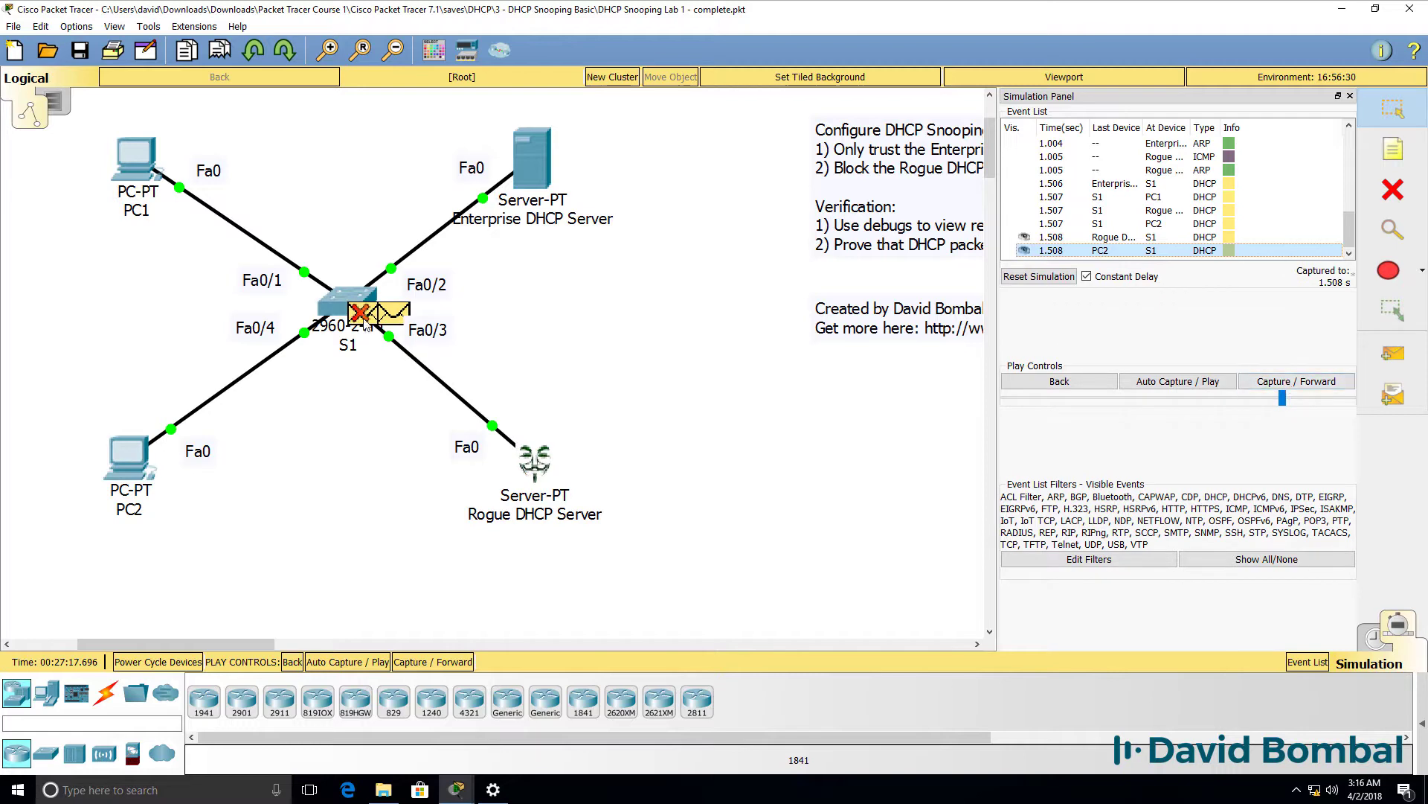
left_click(367, 317)
left_click(594, 198)
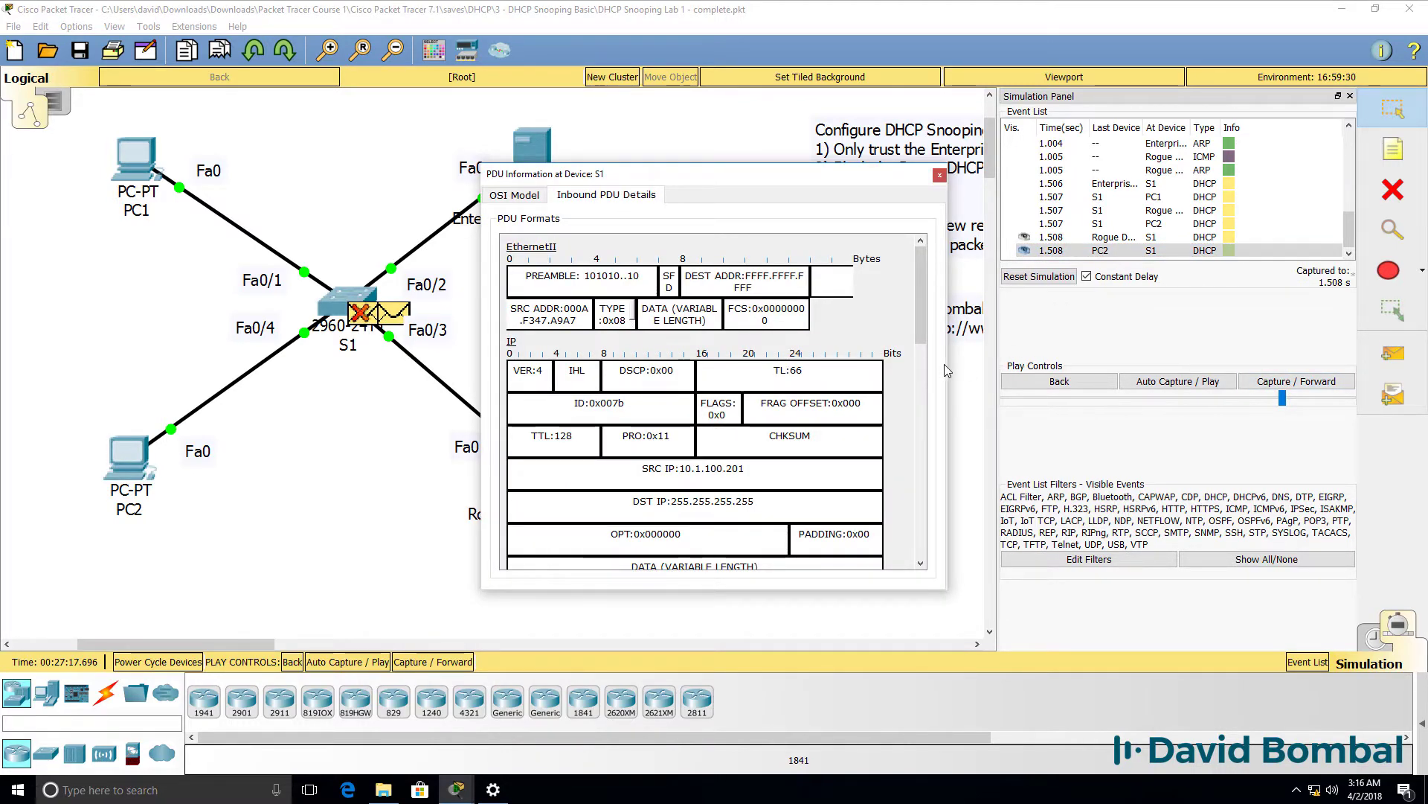
left_click_drag(946, 368, 1358, 371)
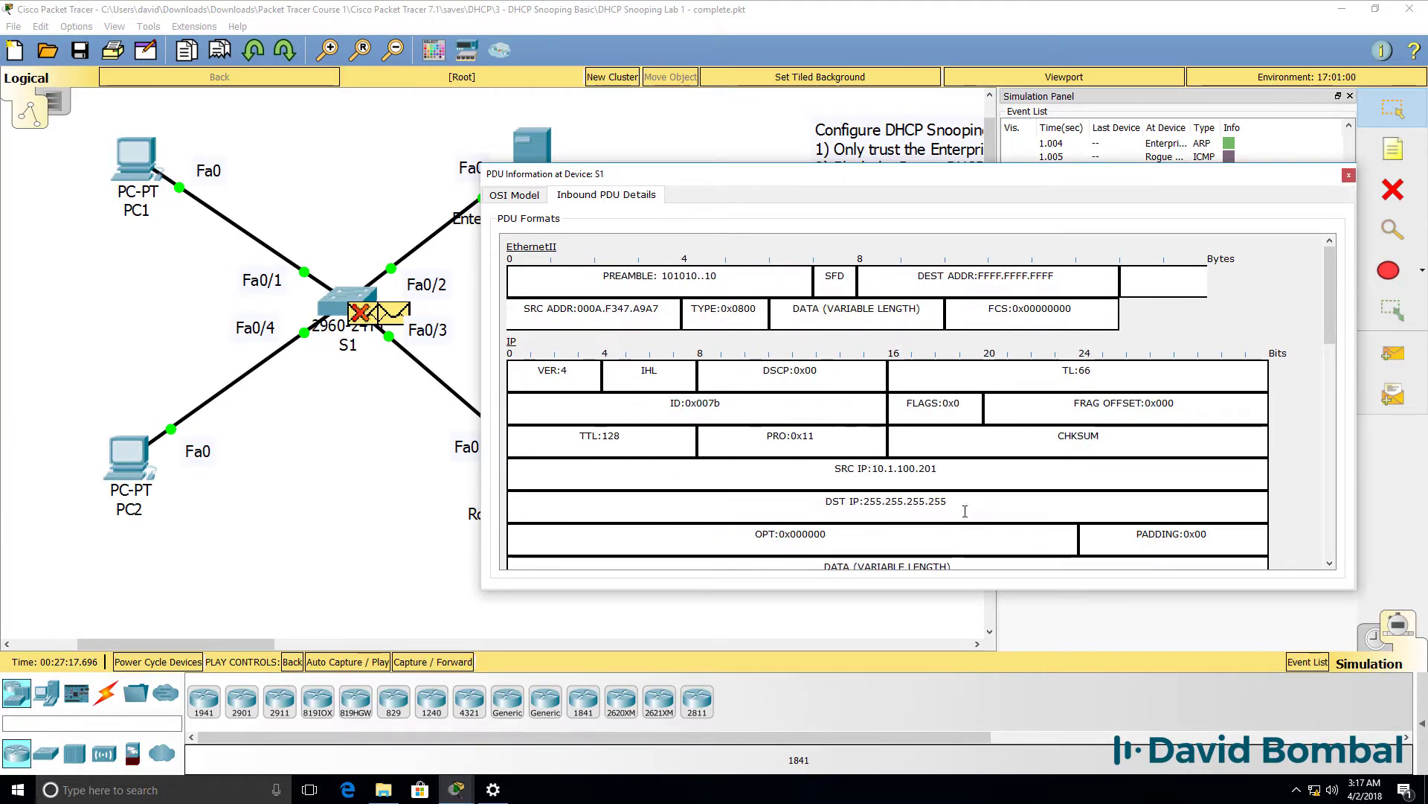
left_click_drag(943, 469, 761, 464)
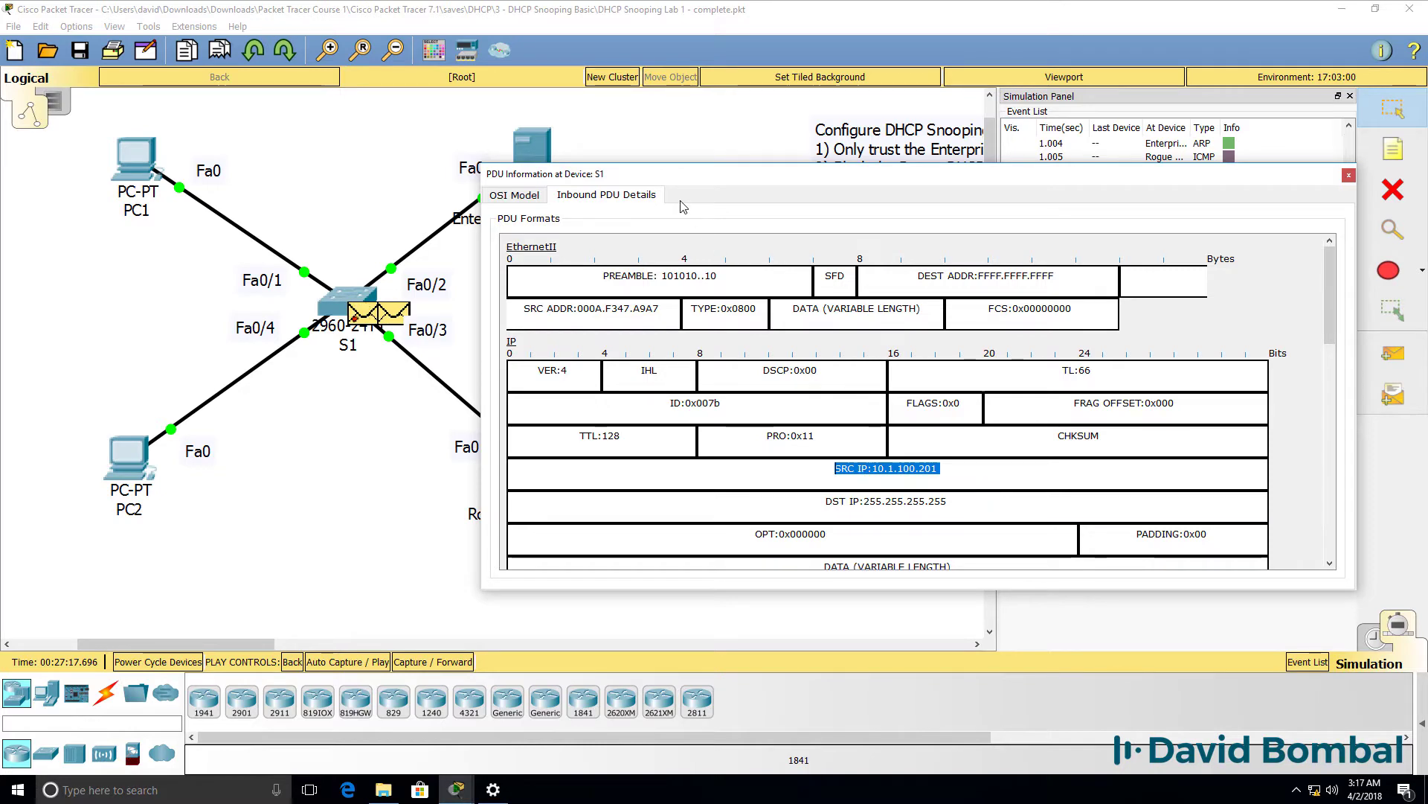
left_click(1349, 175)
- Step through the remaining DHCP and STP events and confirm PC2 still holds 10.1.1.1
left_click(1087, 384)
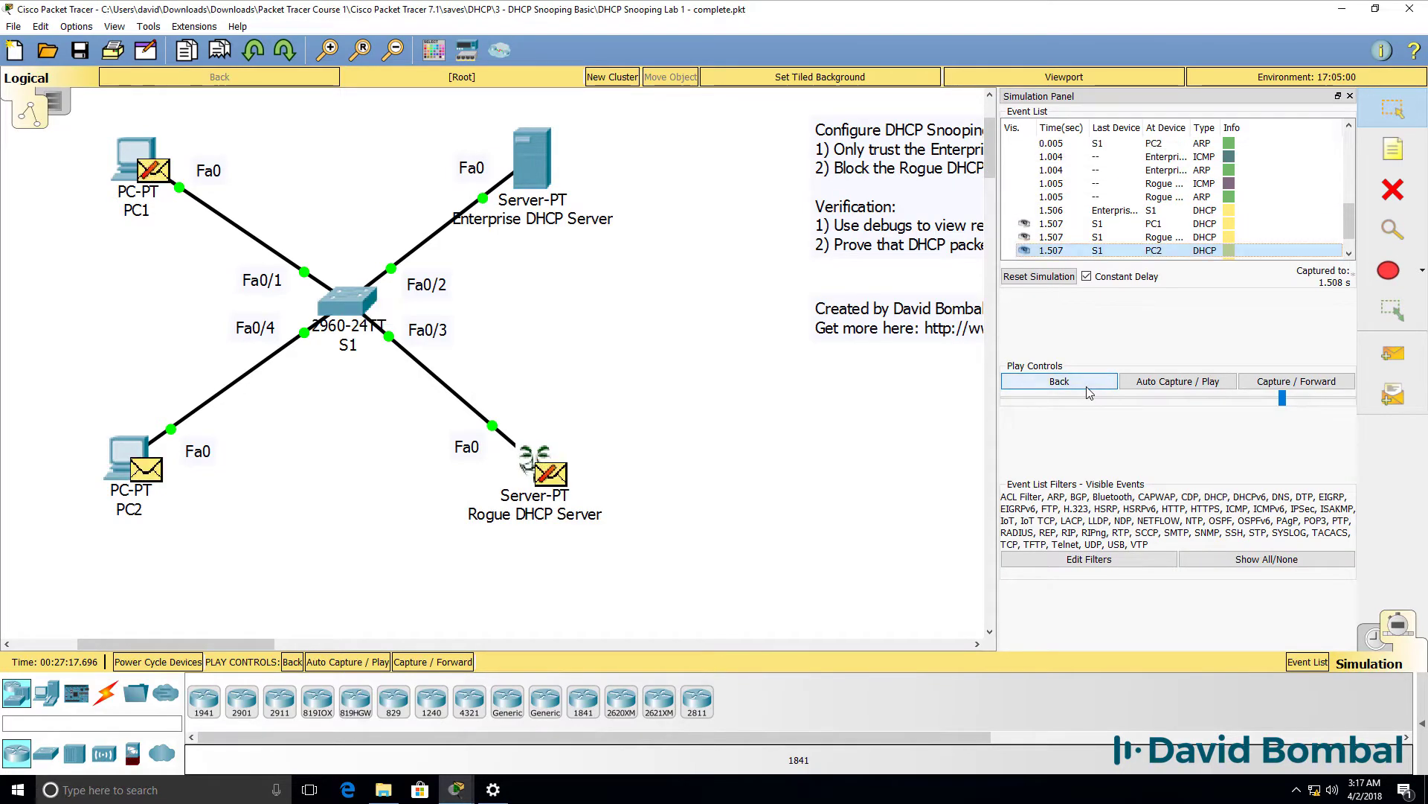
left_click(1301, 383)
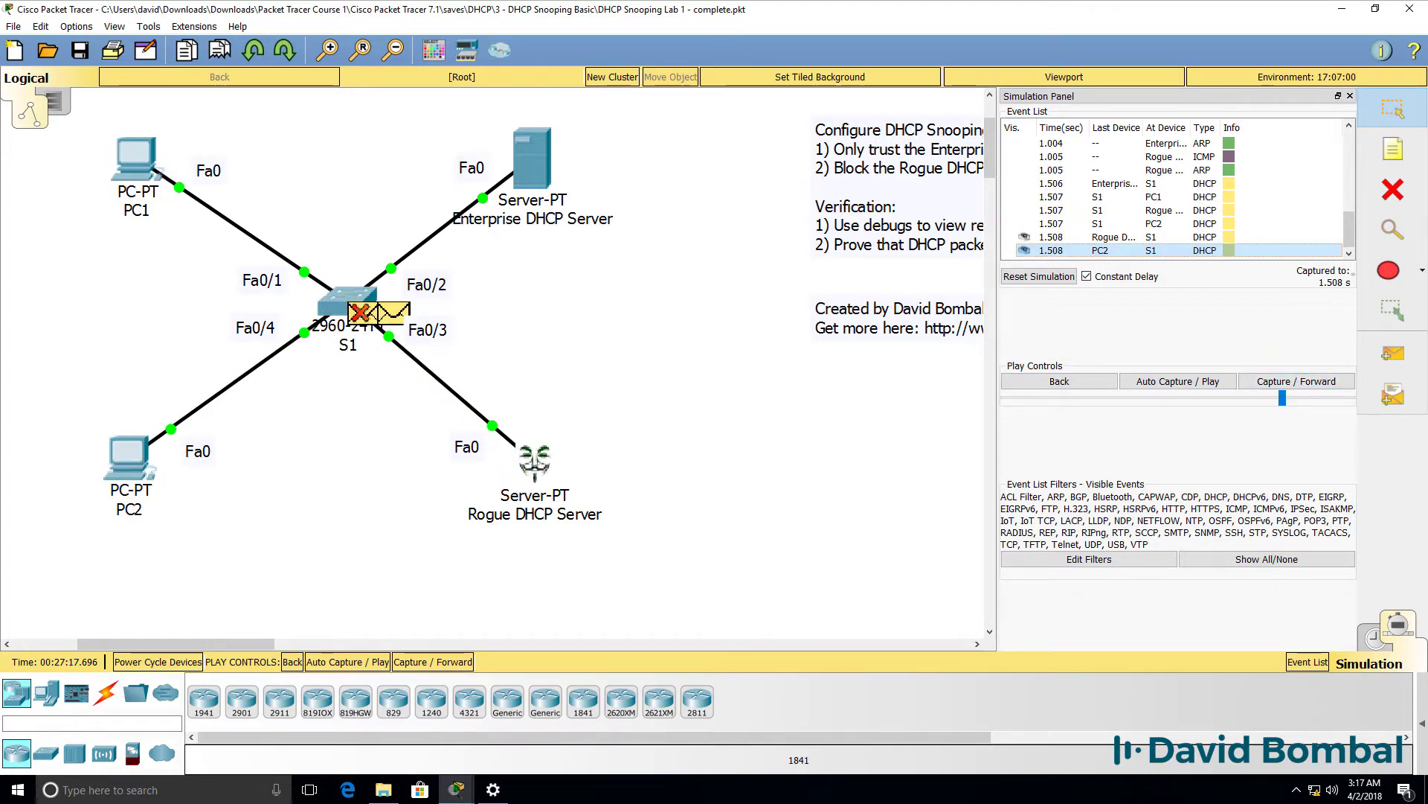
left_click(1309, 381)
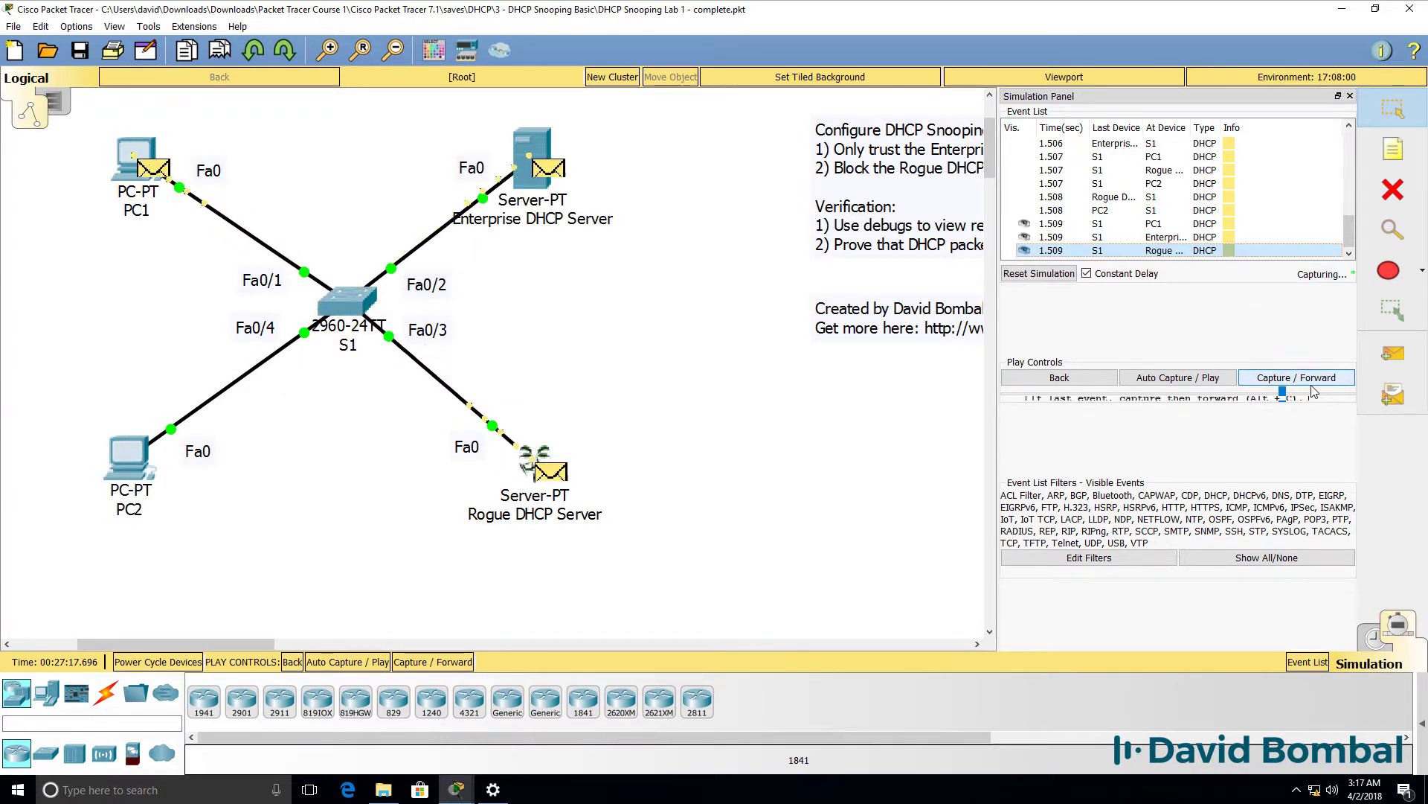
left_click(1312, 386)
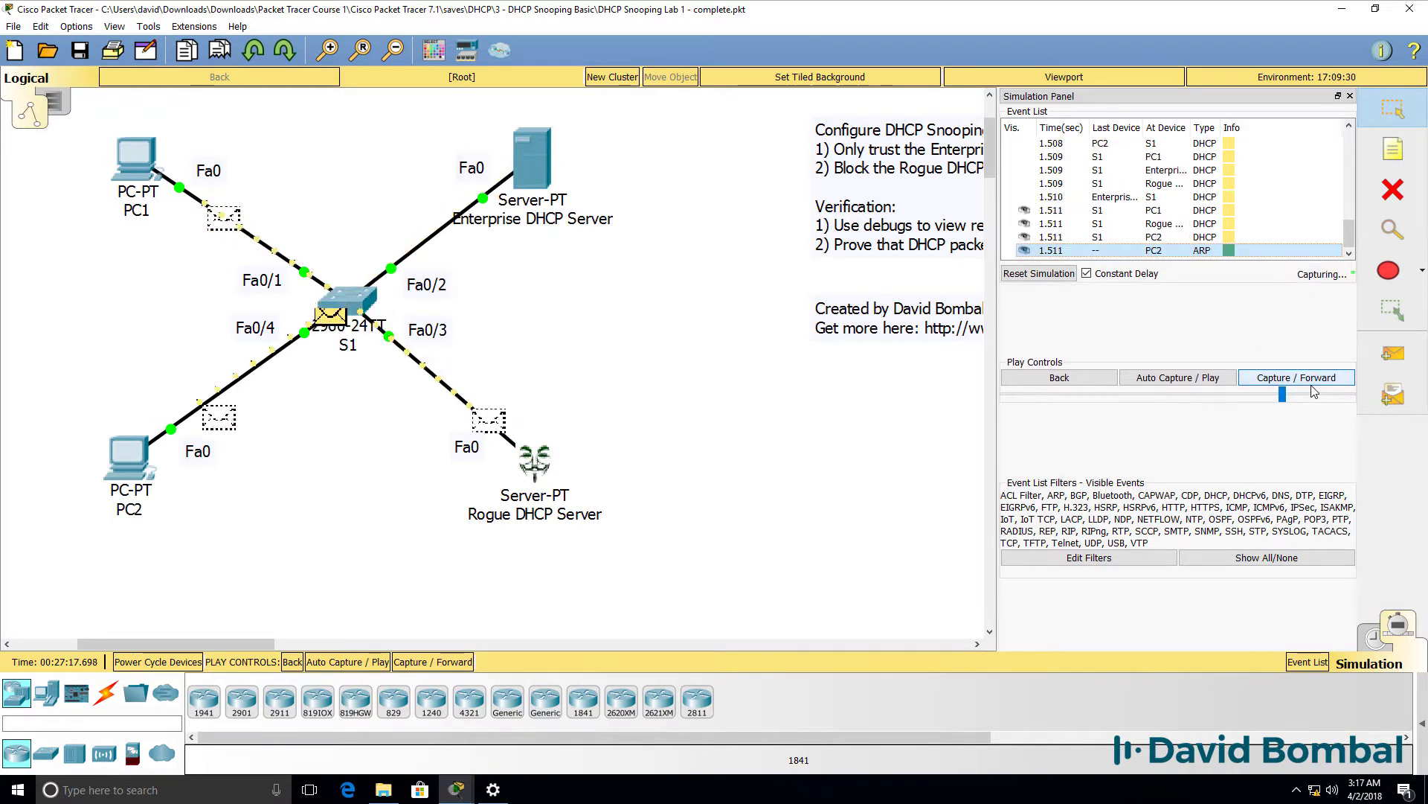
left_click(1314, 392)
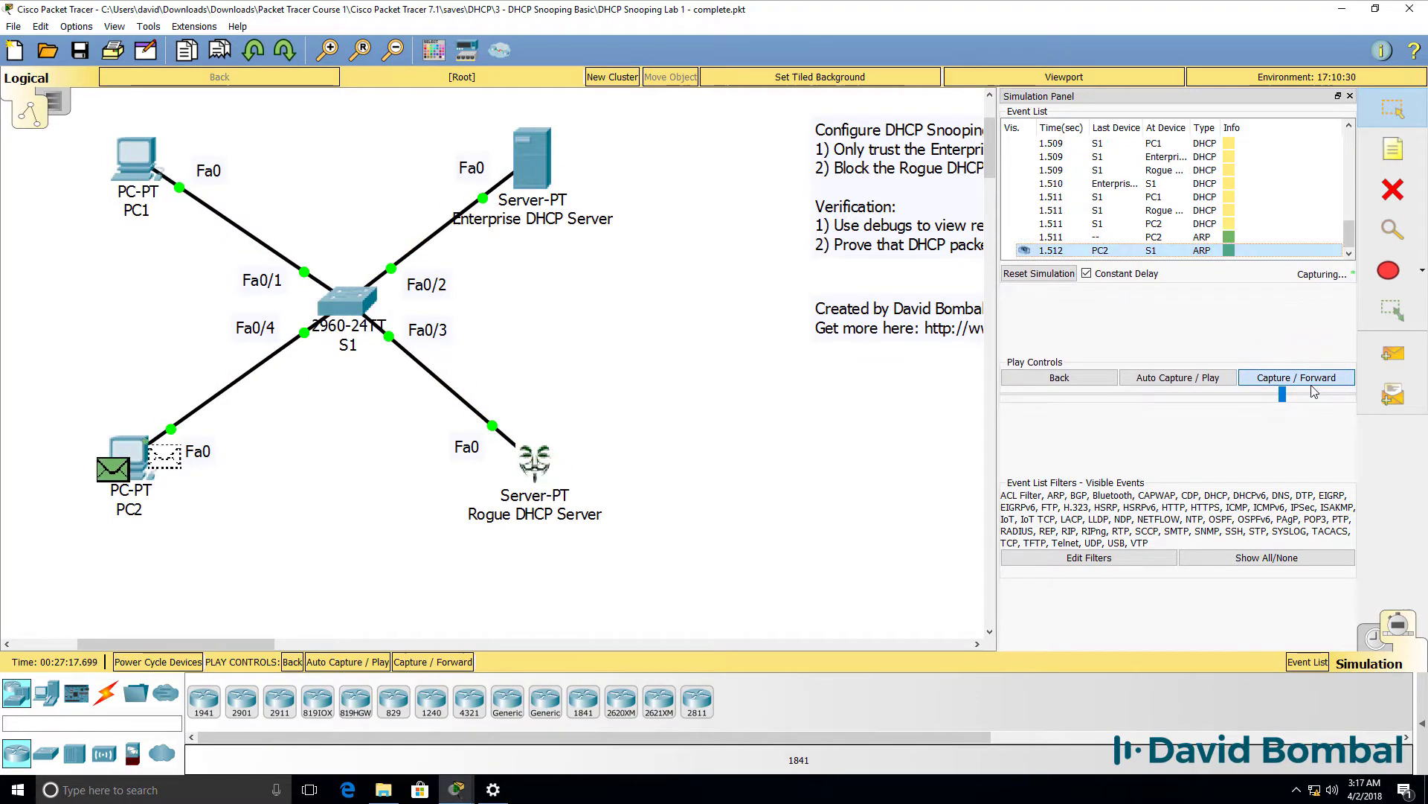
left_click(1313, 385)
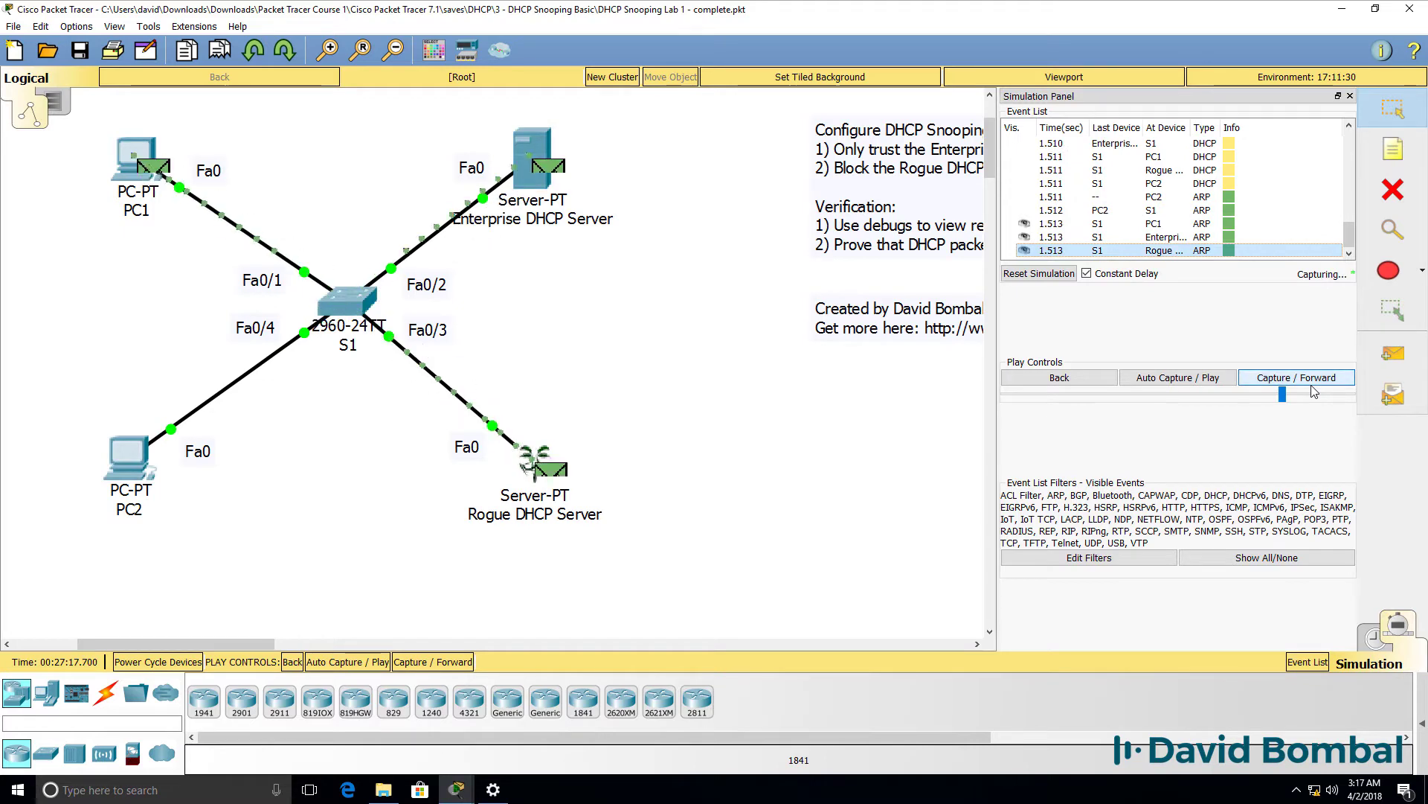
left_click(1314, 392)
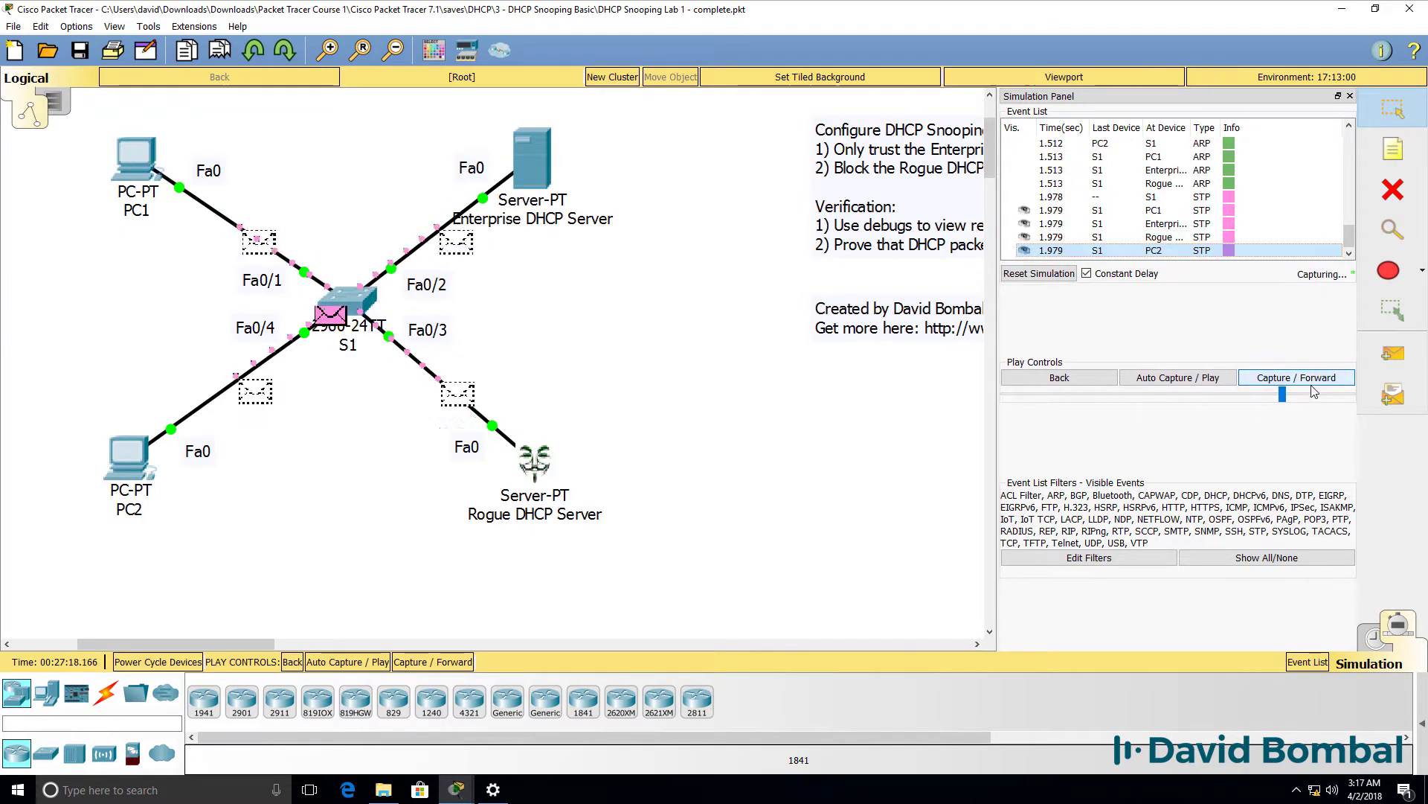
left_click(451, 791)
left_click(558, 714)
left_click_drag(1337, 539, 1125, 542)
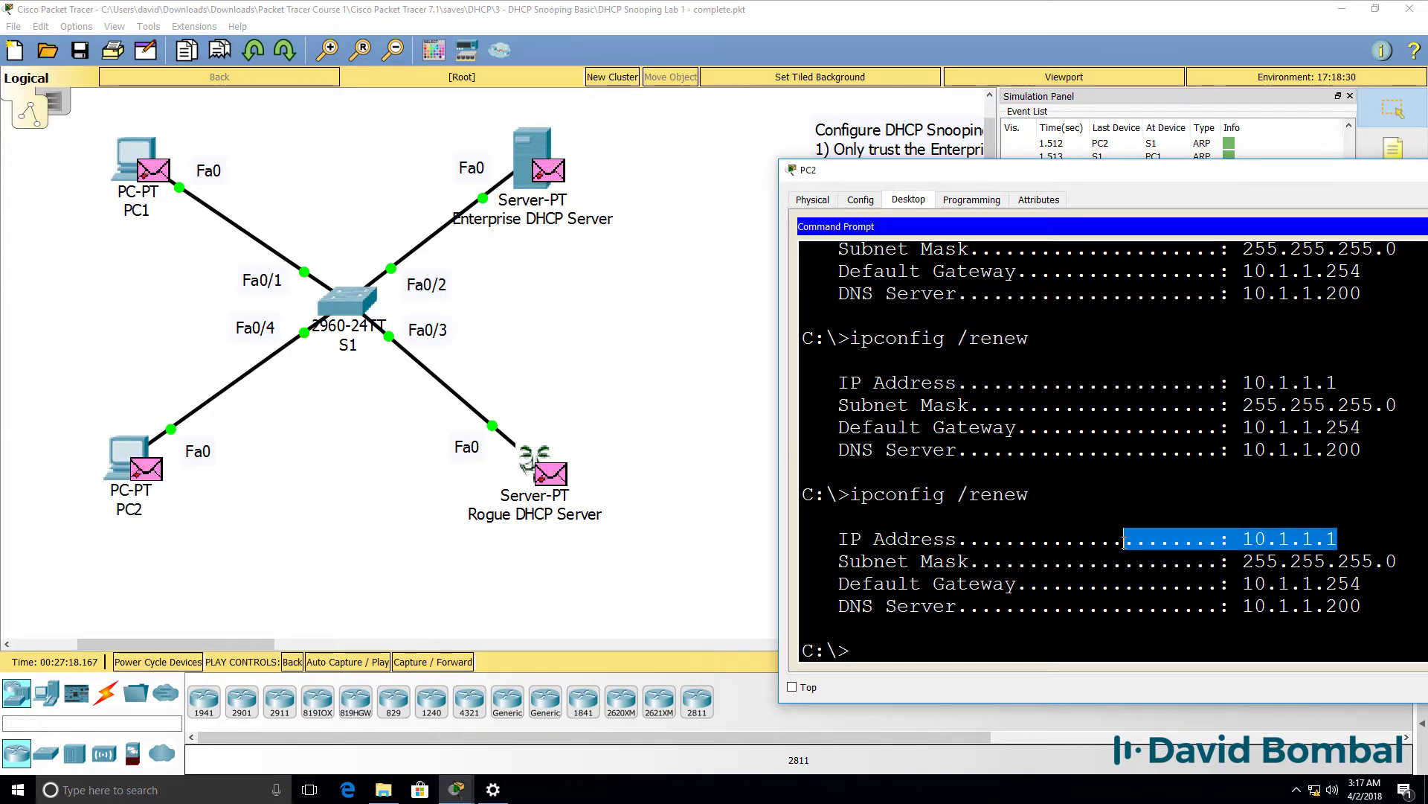
- Return to Realtime mode and set the Enterprise DHCP Server's DHCP service to Off
left_click(876, 26)
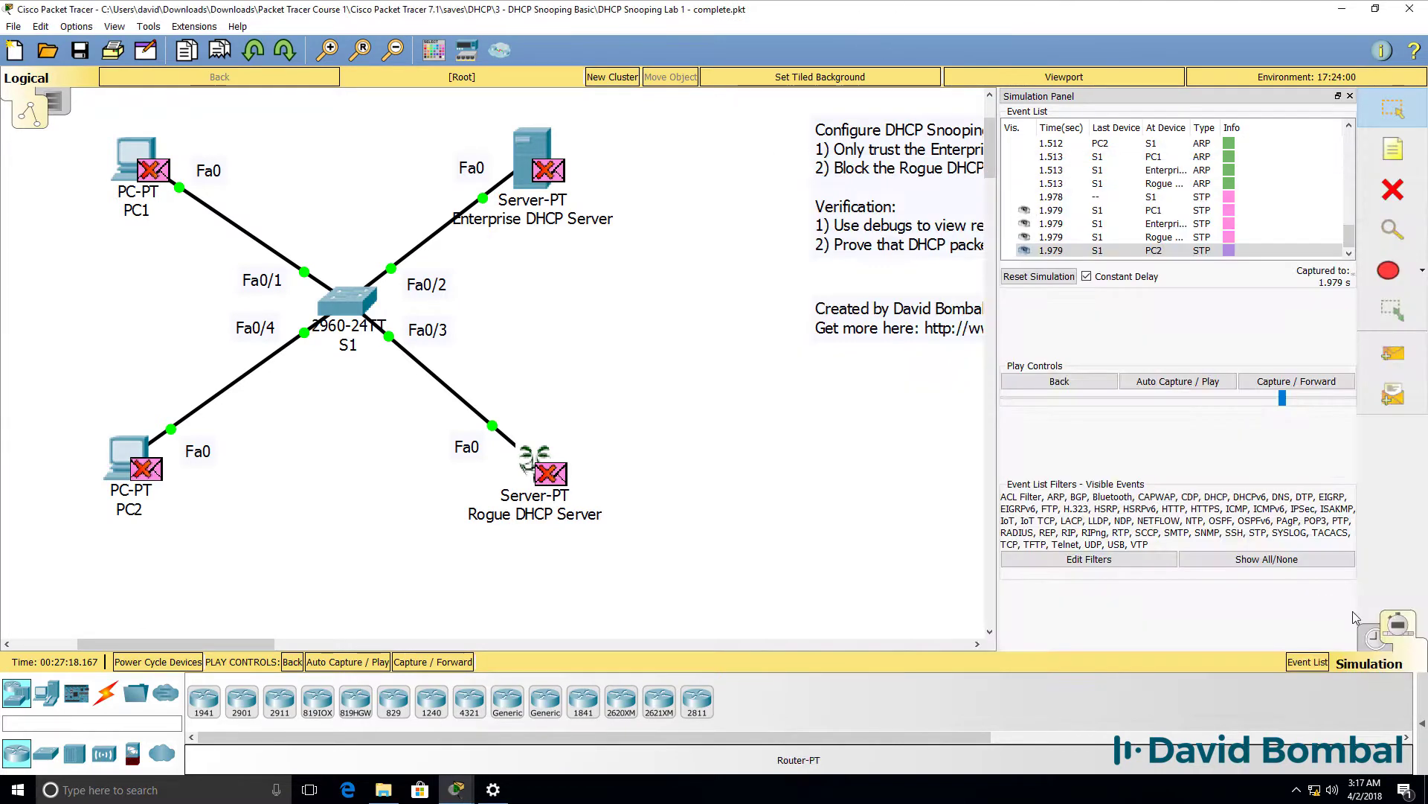
key("shift+r")
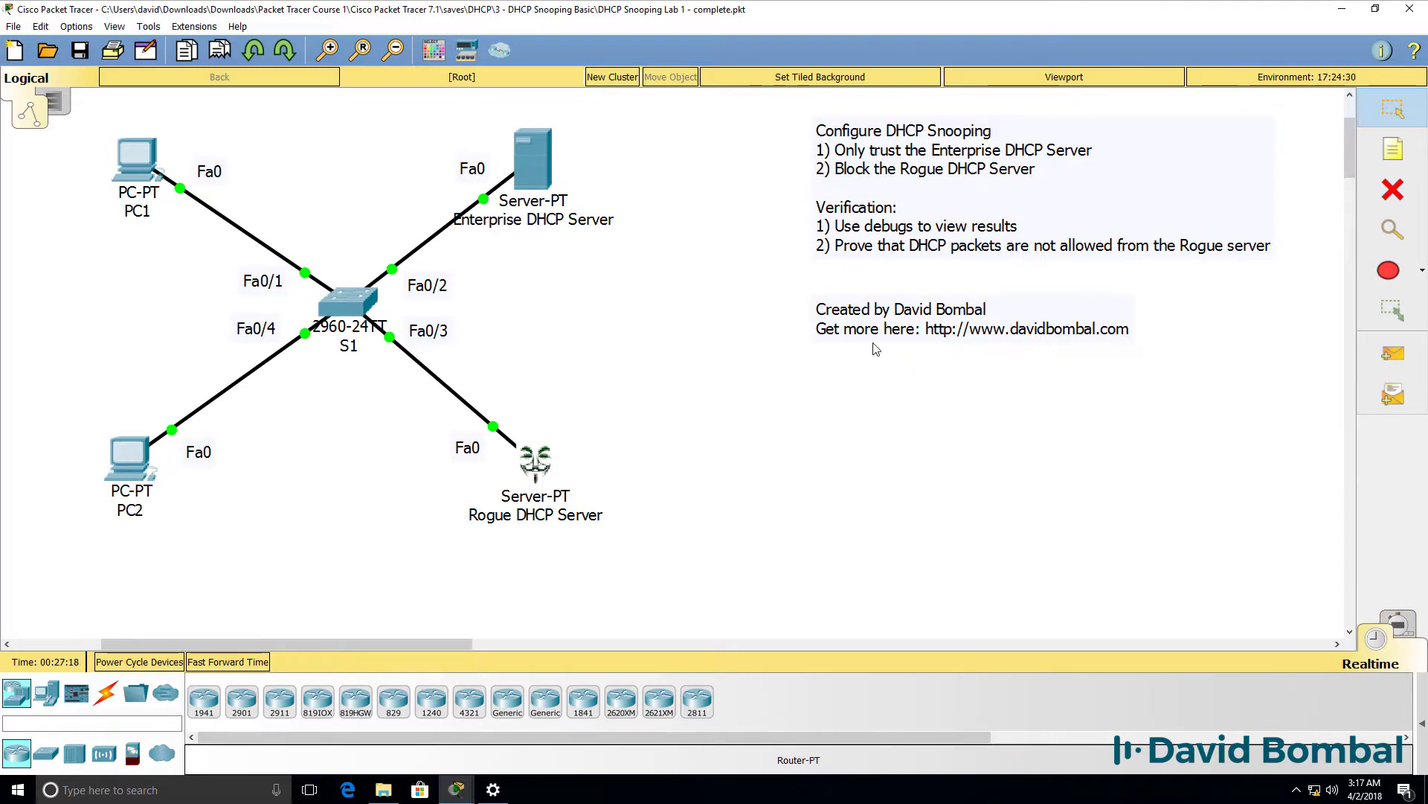
left_click(530, 168)
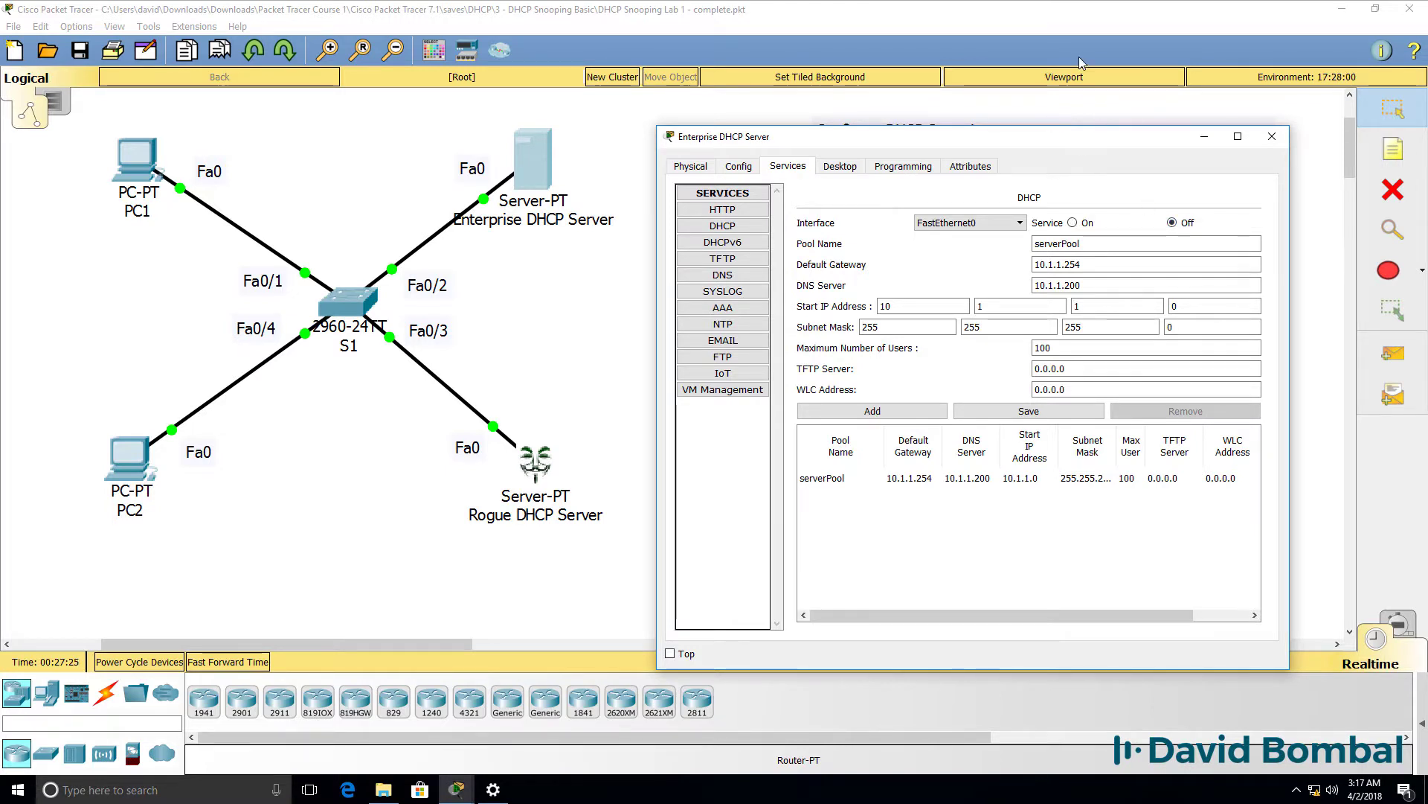
left_click(689, 168)
left_click(781, 166)
left_click(854, 20)
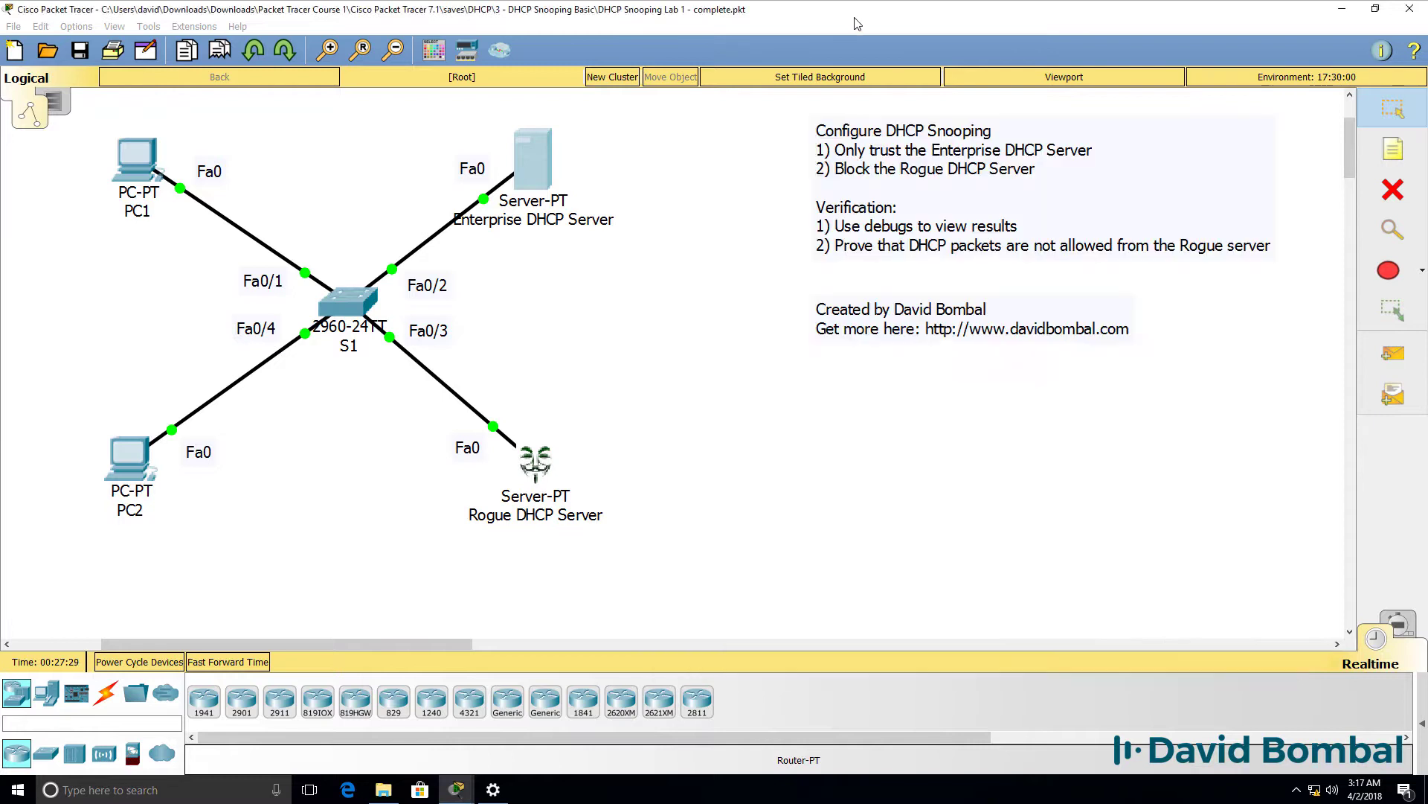
- Rerun ipconfig /renew on PC2 and confirm 'DHCP request failed'
left_click(131, 463)
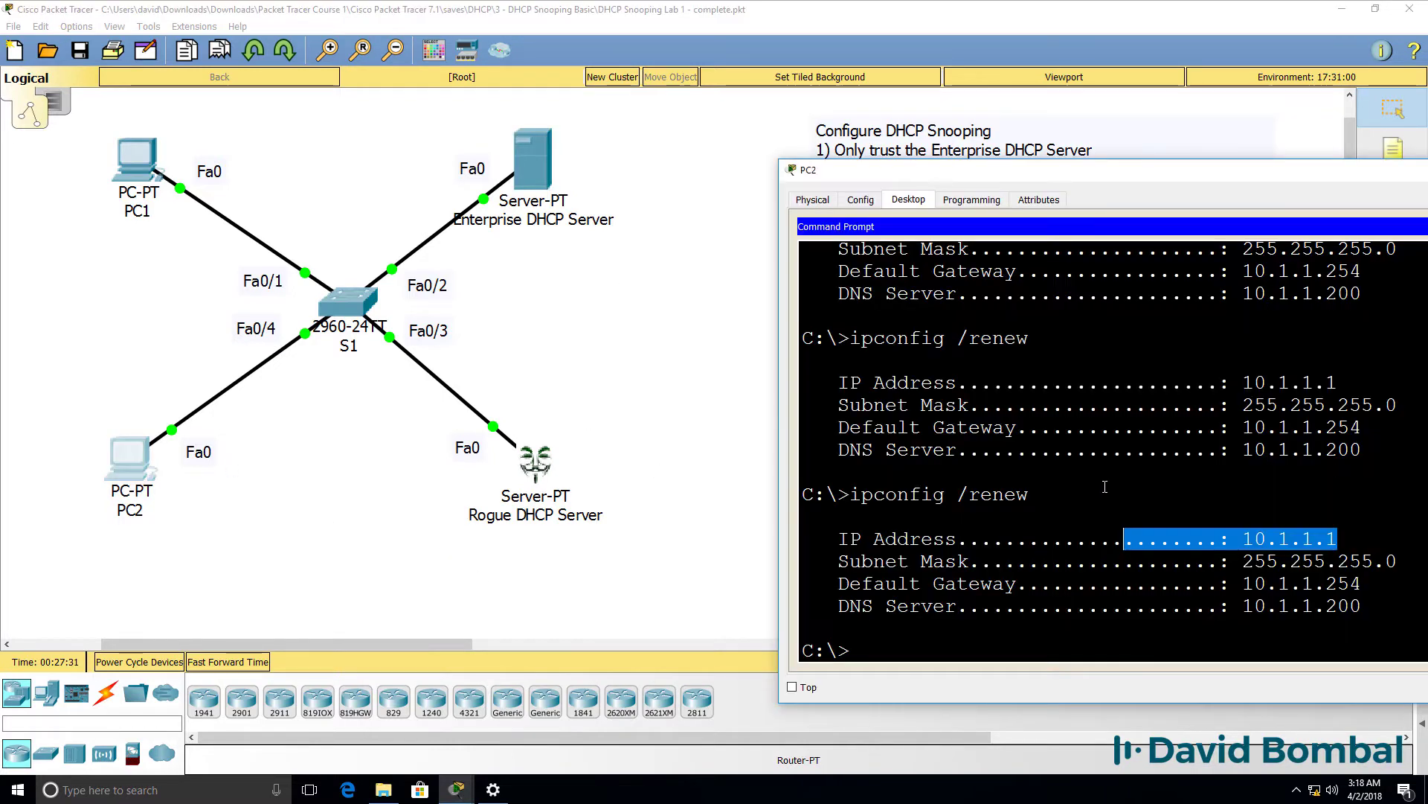
key("Up")
key("Return")
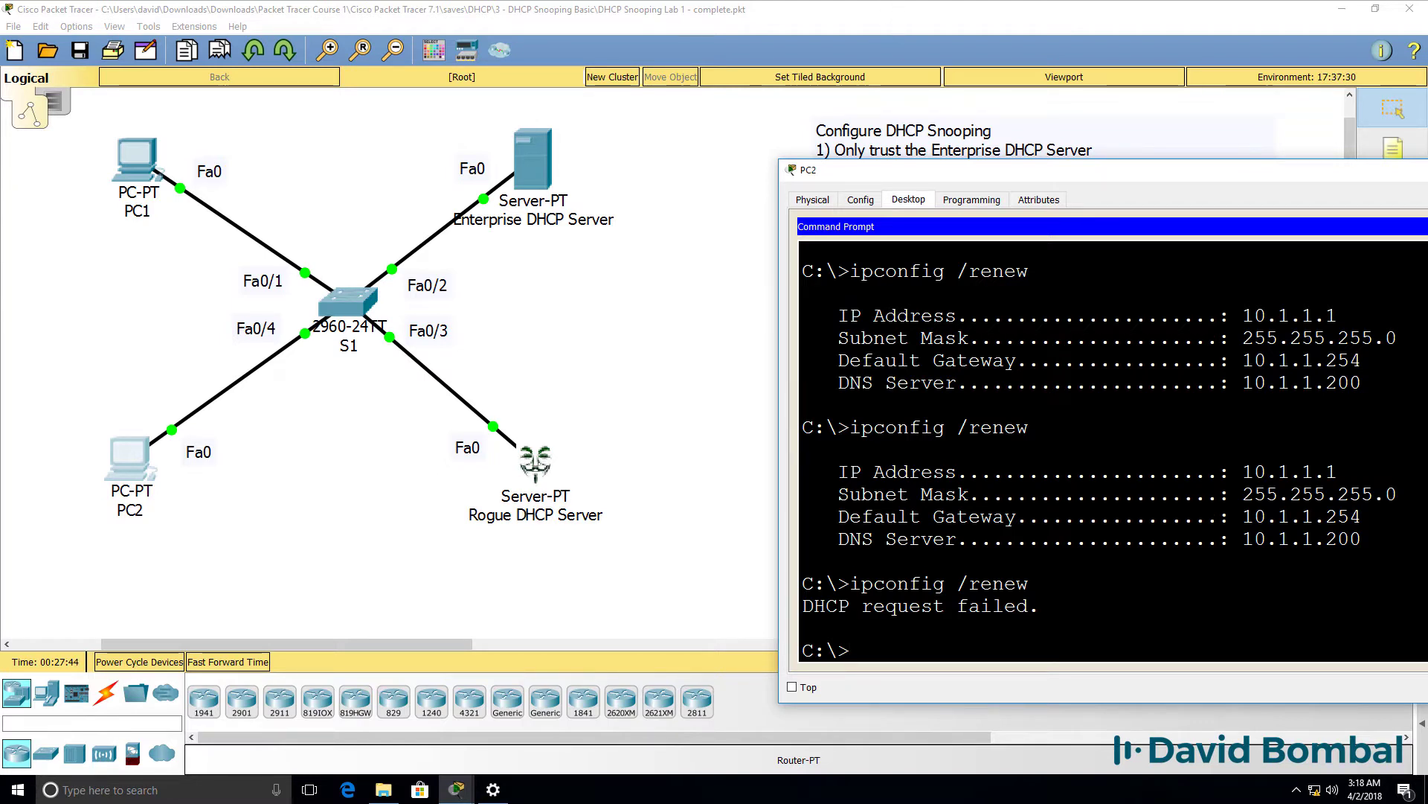
left_click_drag(1057, 622, 796, 579)
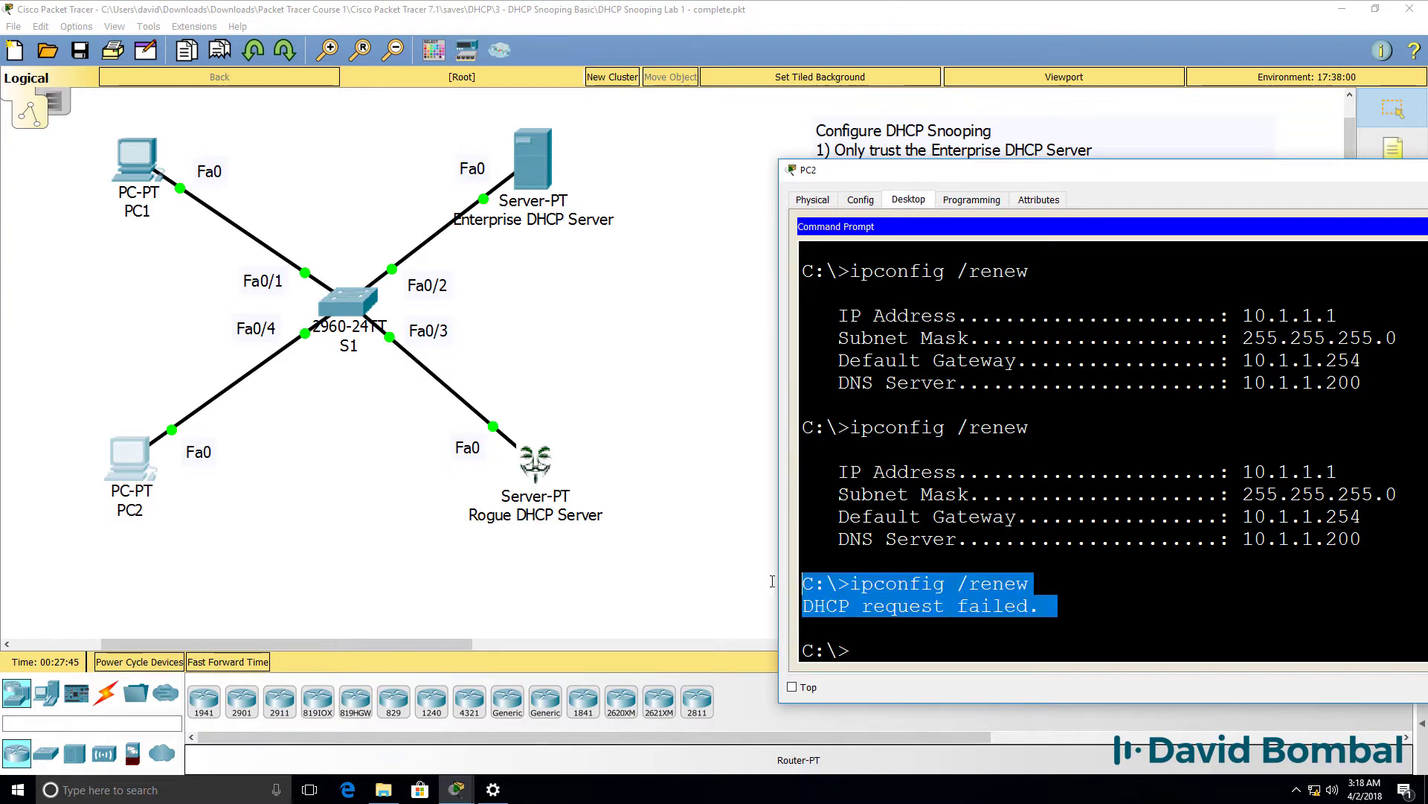
- Switch to Simulation mode and start PC2's ipconfig /renew
left_click(1034, 49)
left_click(1396, 624)
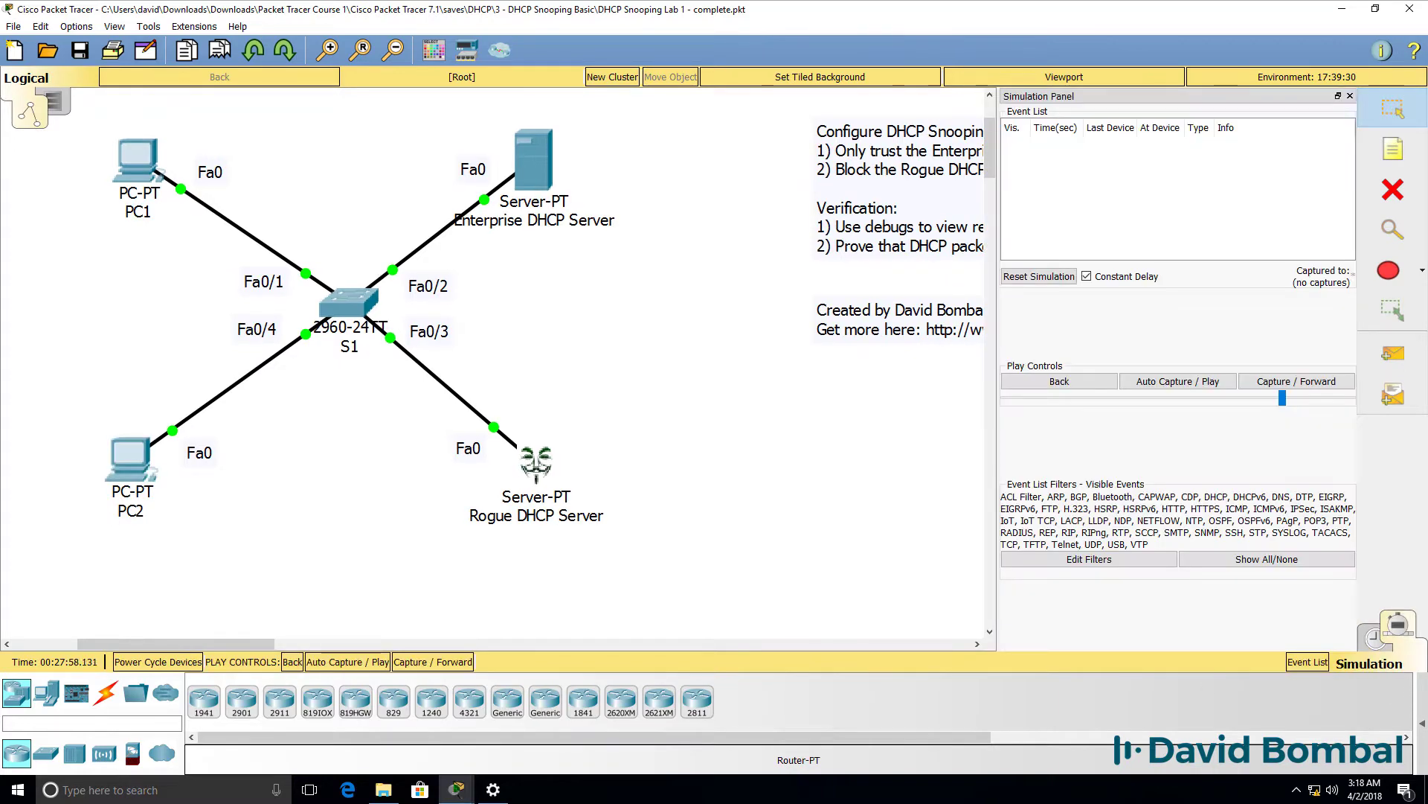
mouse_move(456, 789)
left_click(456, 744)
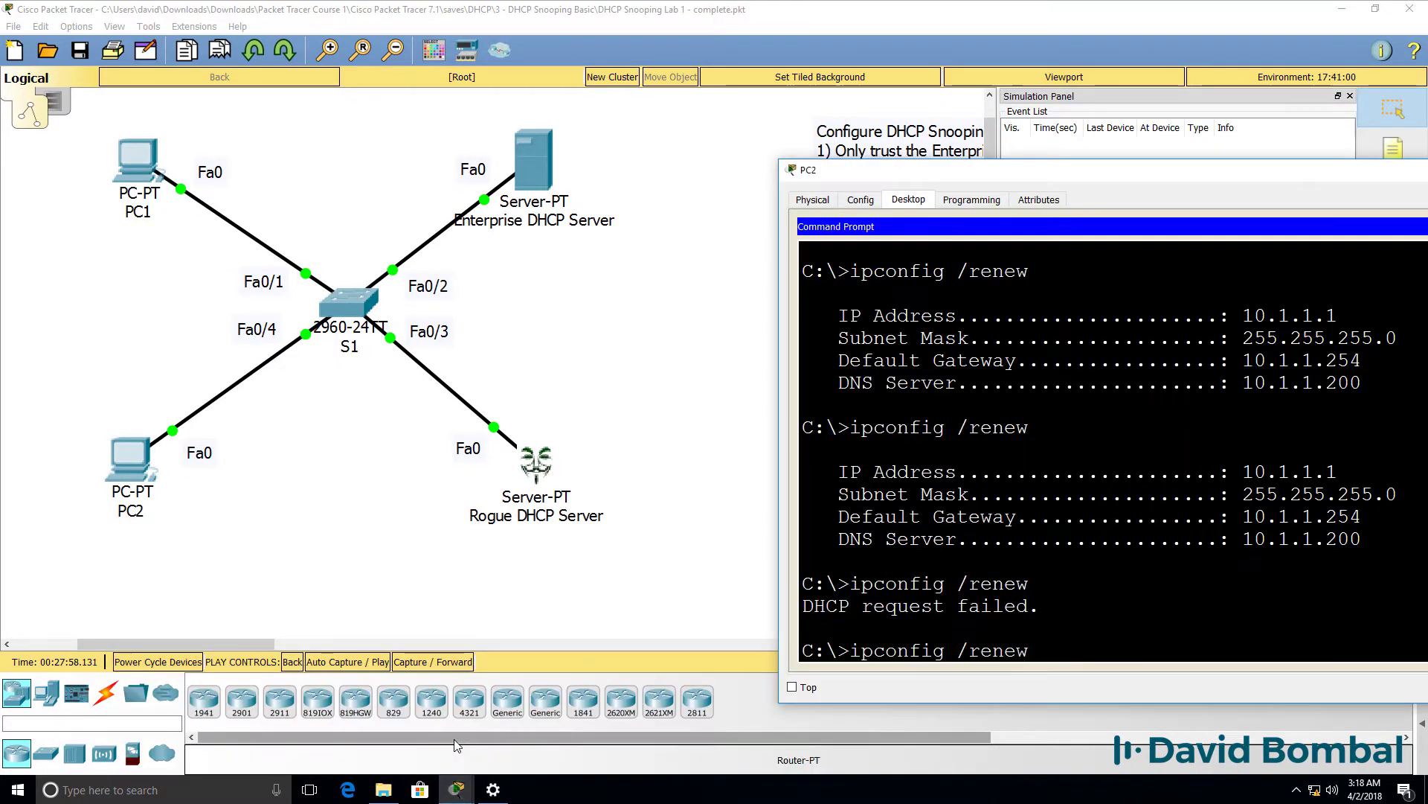
key("Return")
left_click(456, 740)
- Advance the simulation from PC2's DHCP request through S1 to the rogue server's reply
left_click(1288, 382)
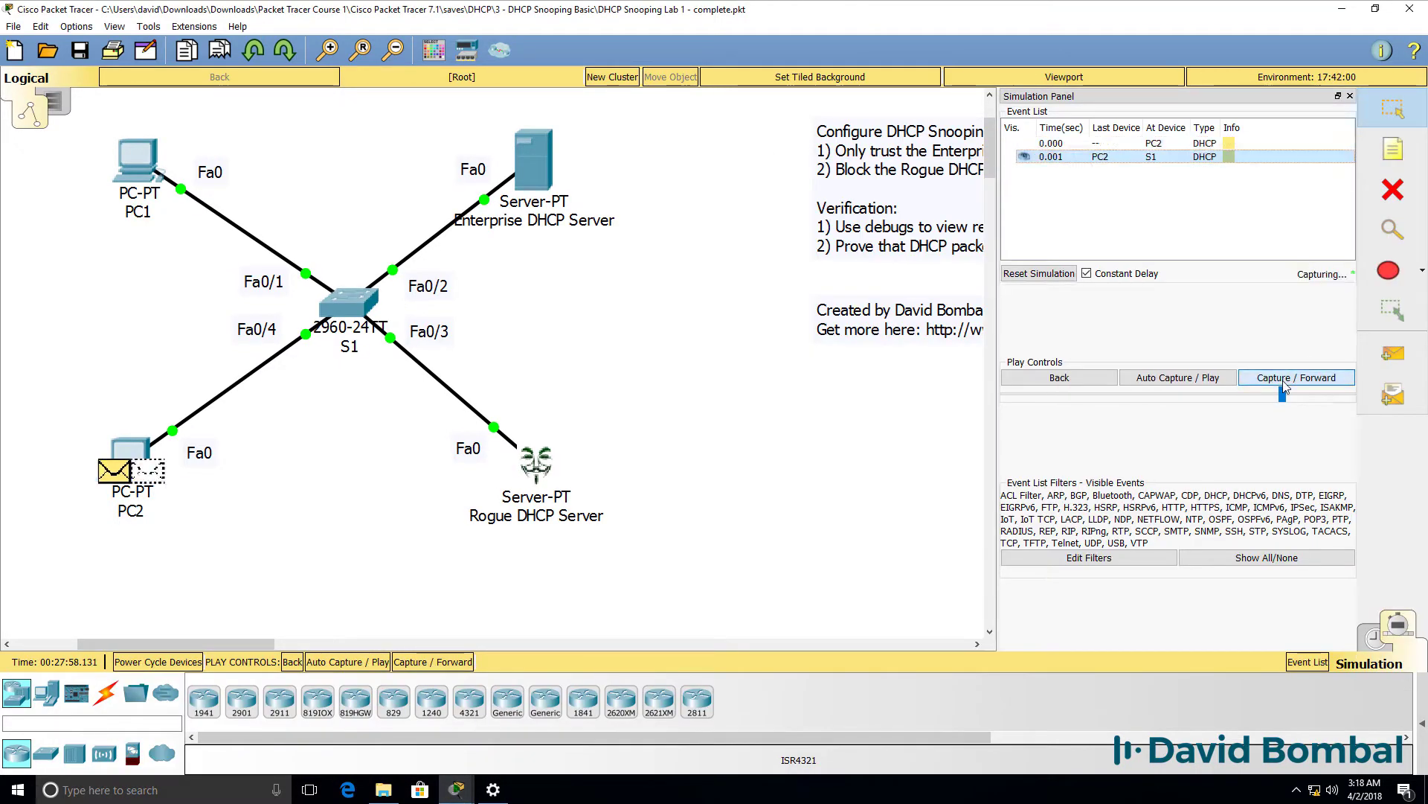
left_click(1287, 380)
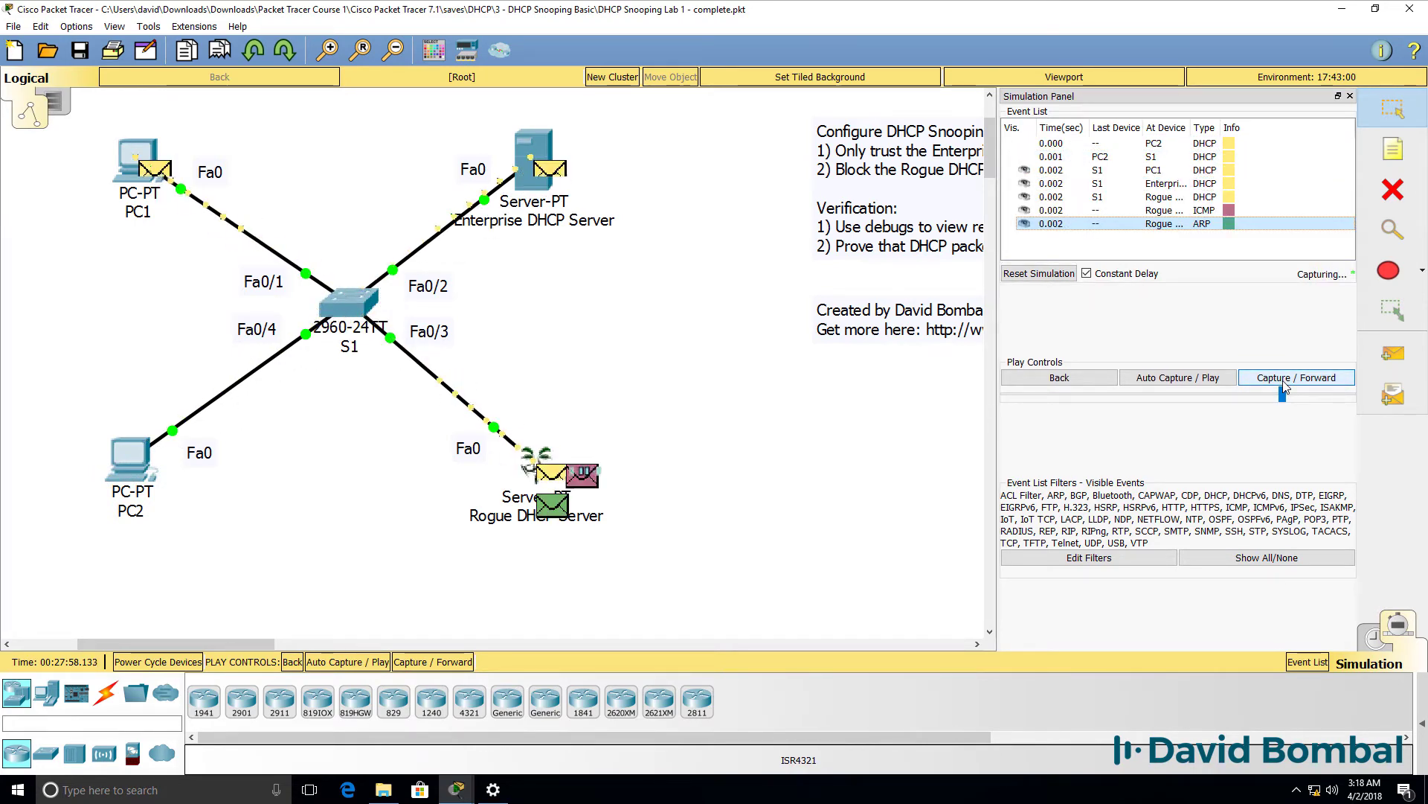
left_click(1285, 380)
left_click(1284, 380)
left_click(1285, 380)
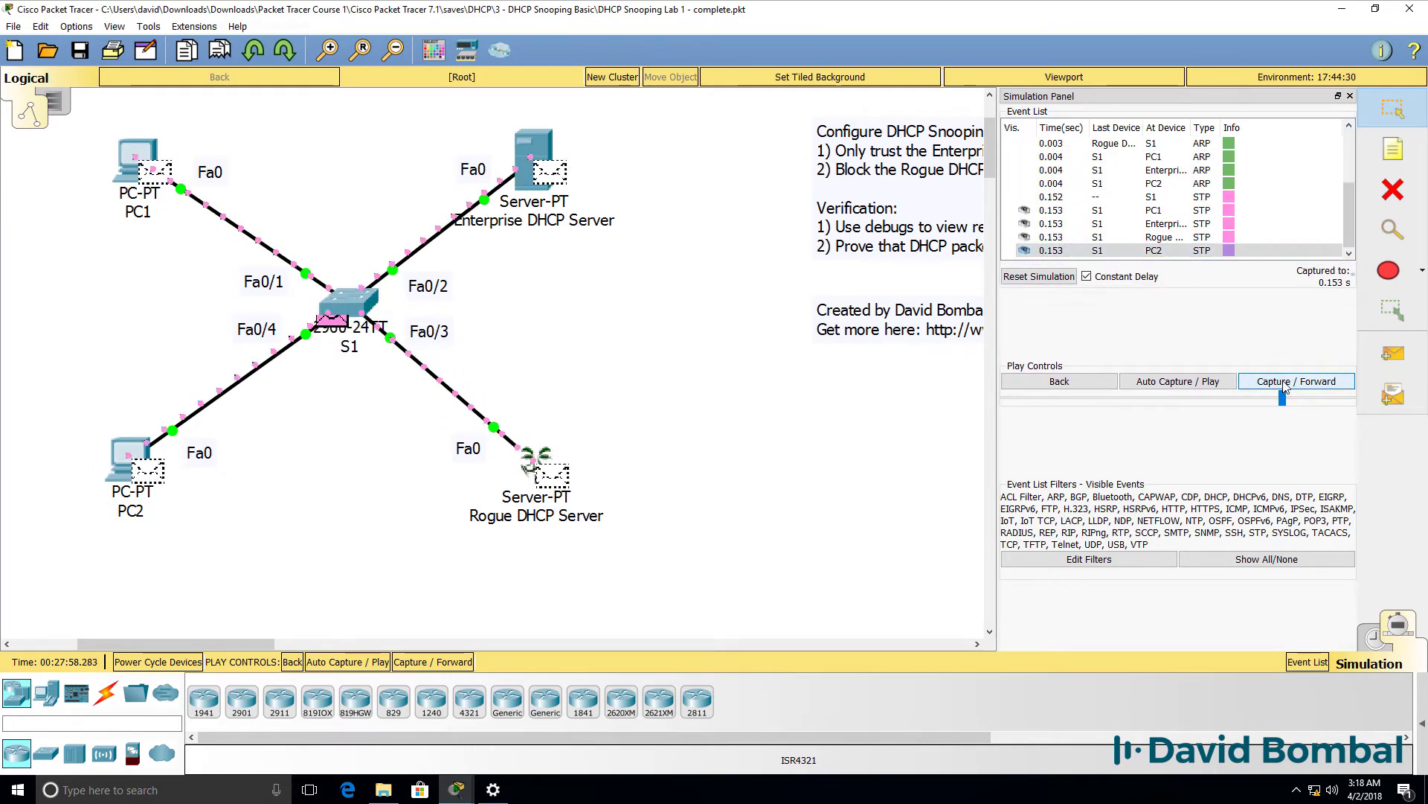
left_click(1284, 381)
left_click(1284, 380)
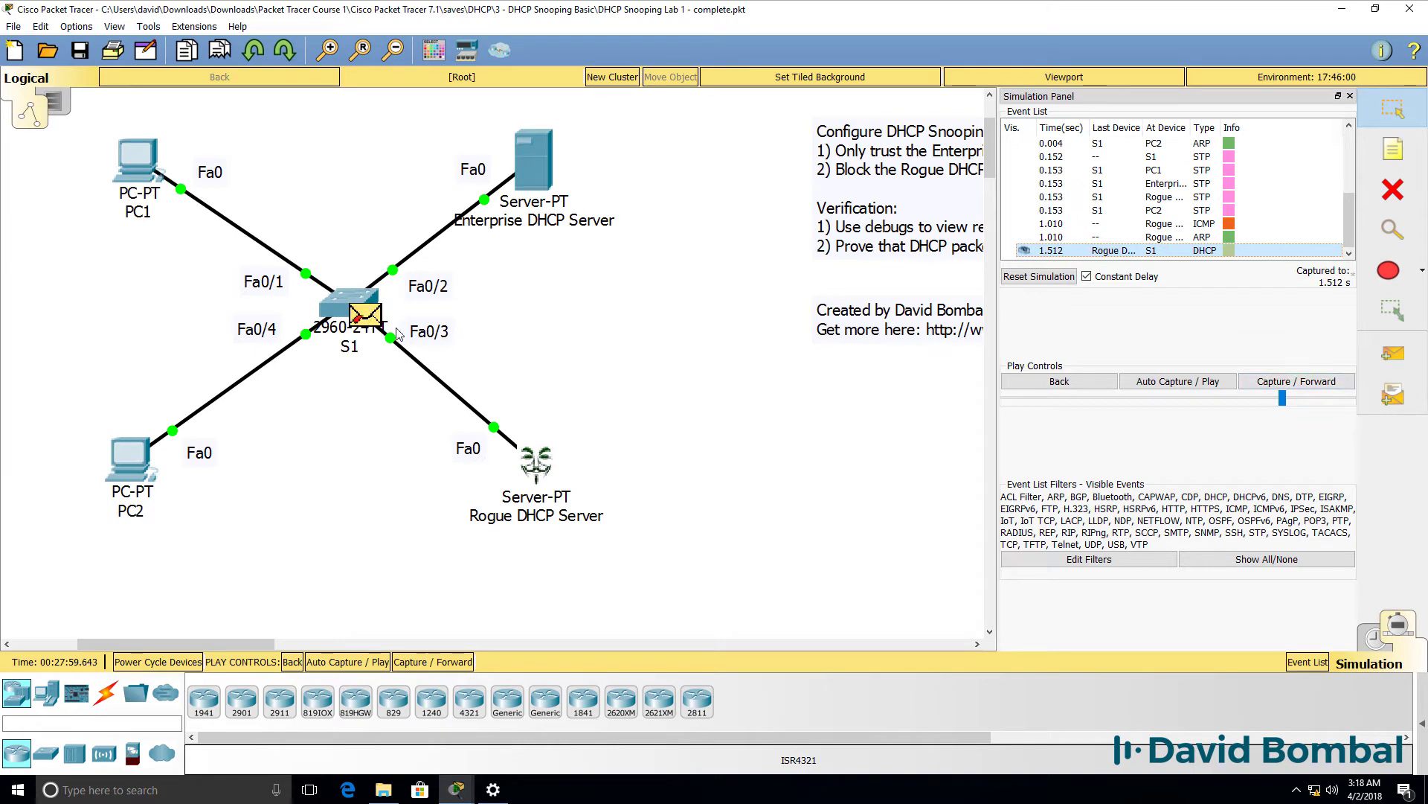
- Watch S1 drop the rogue DHCP packet, then return to Realtime mode
left_click(1059, 381)
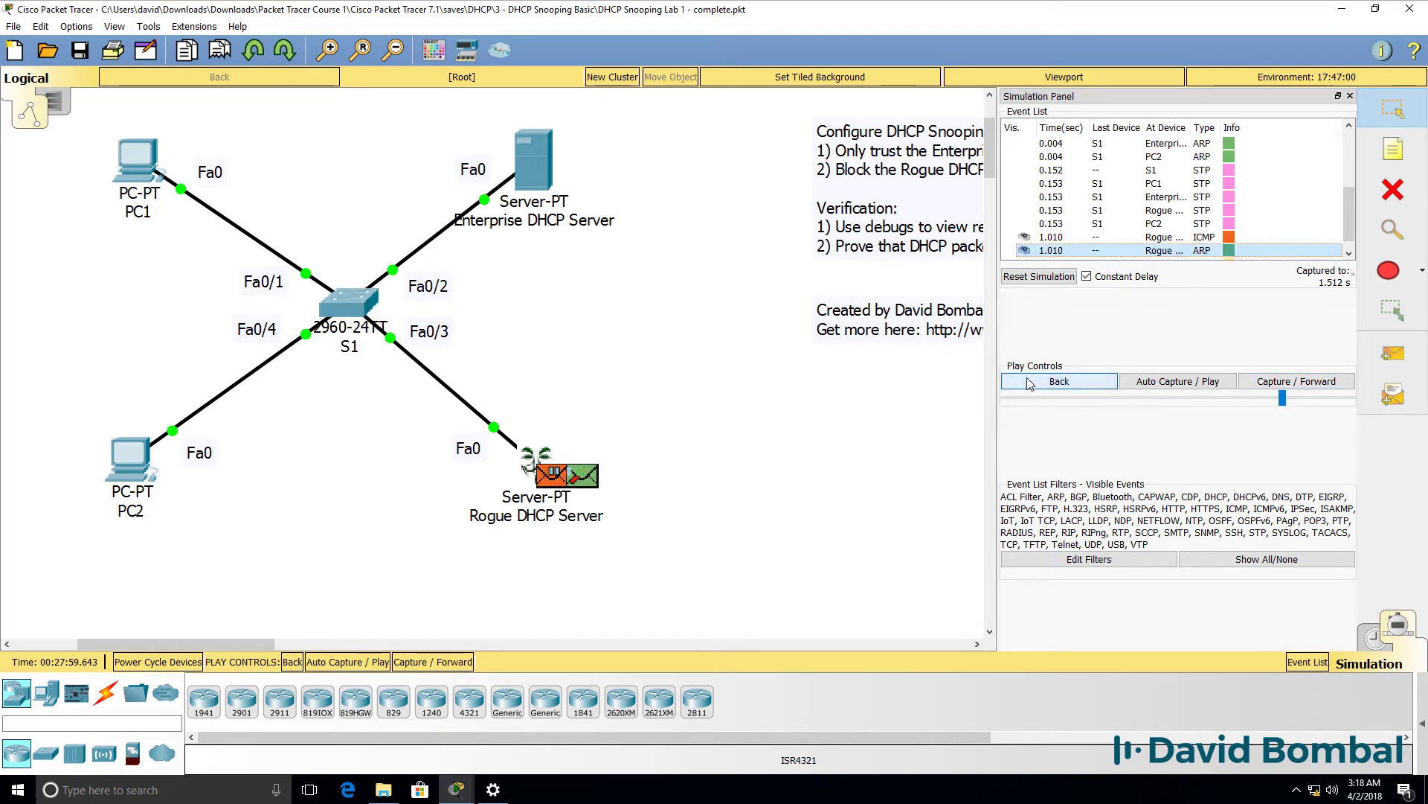
left_click(1299, 381)
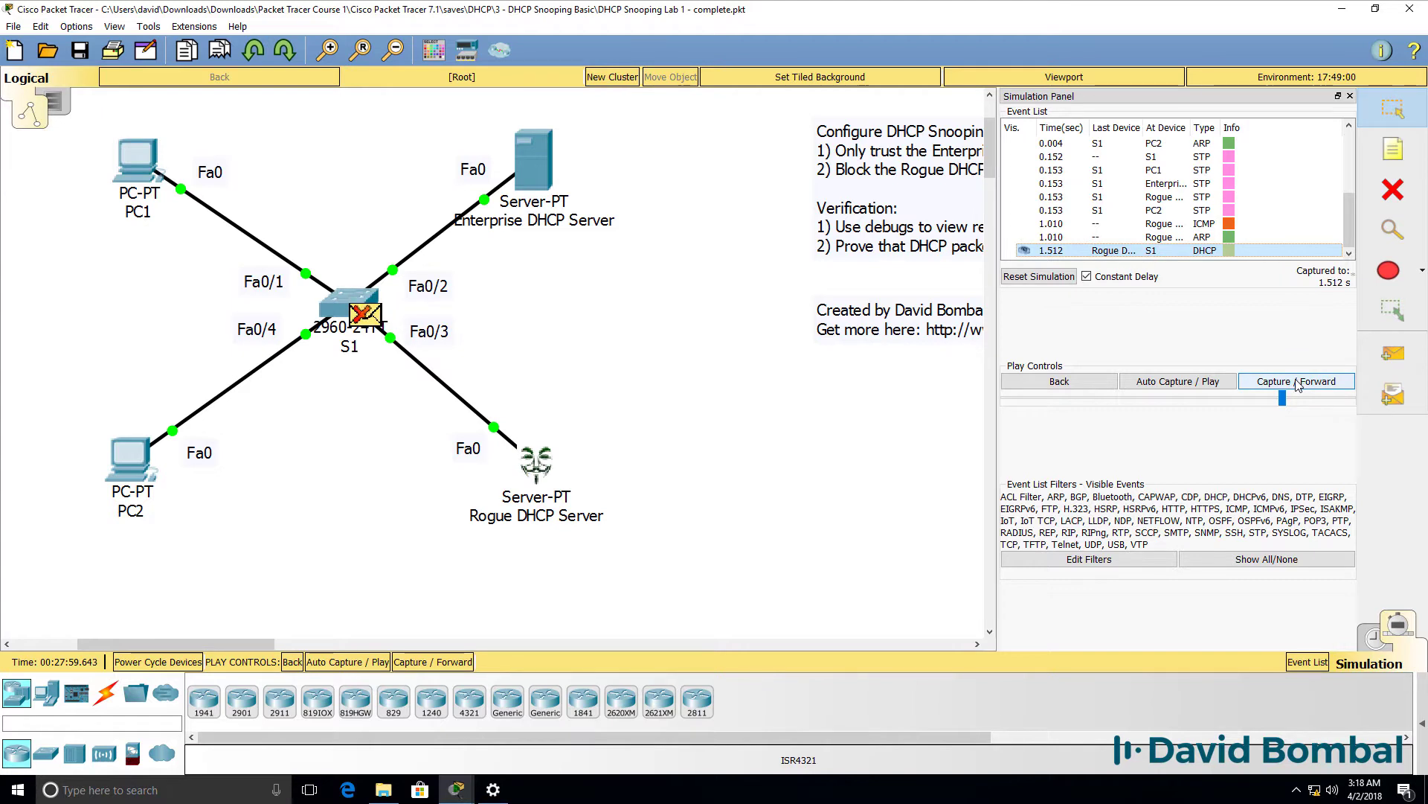
left_click(1299, 381)
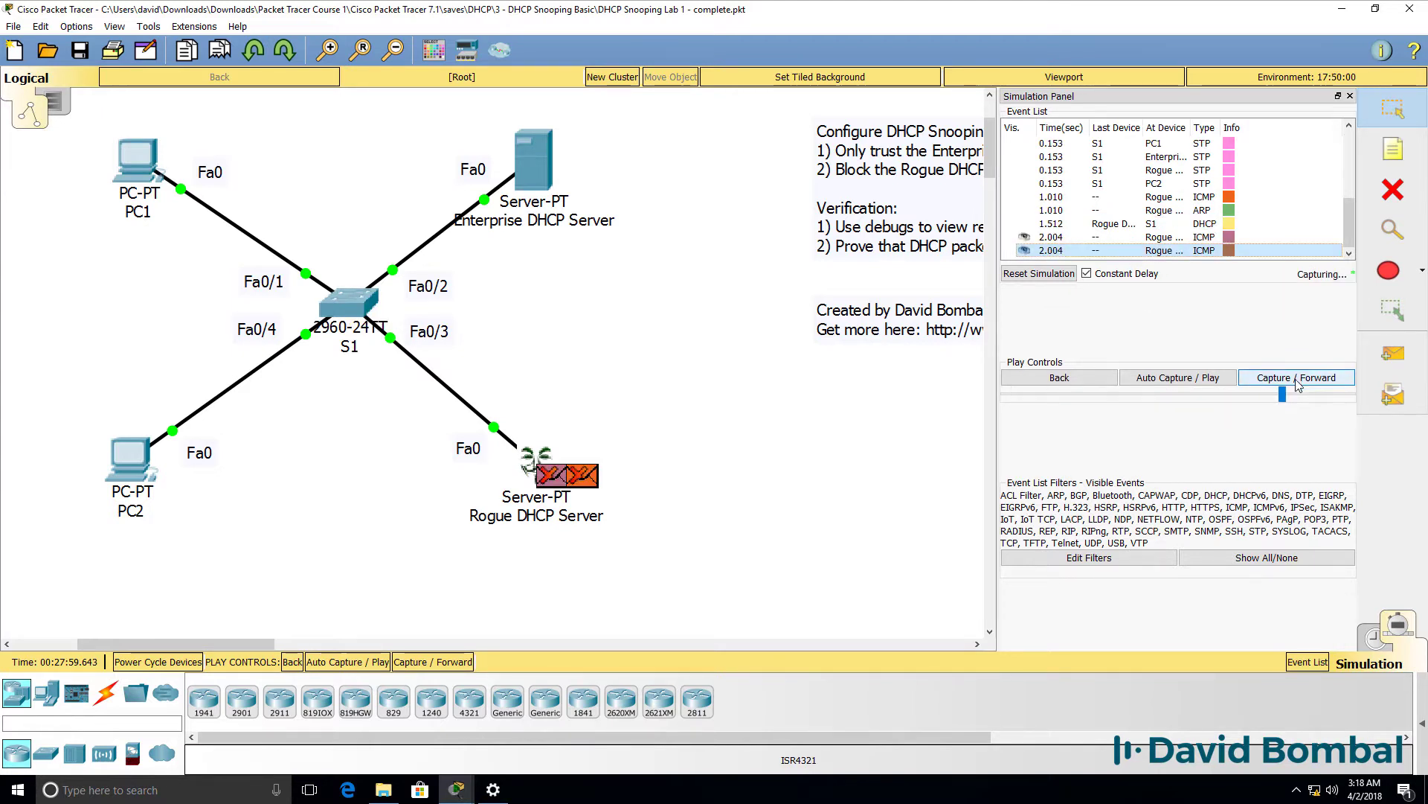
left_click(1299, 381)
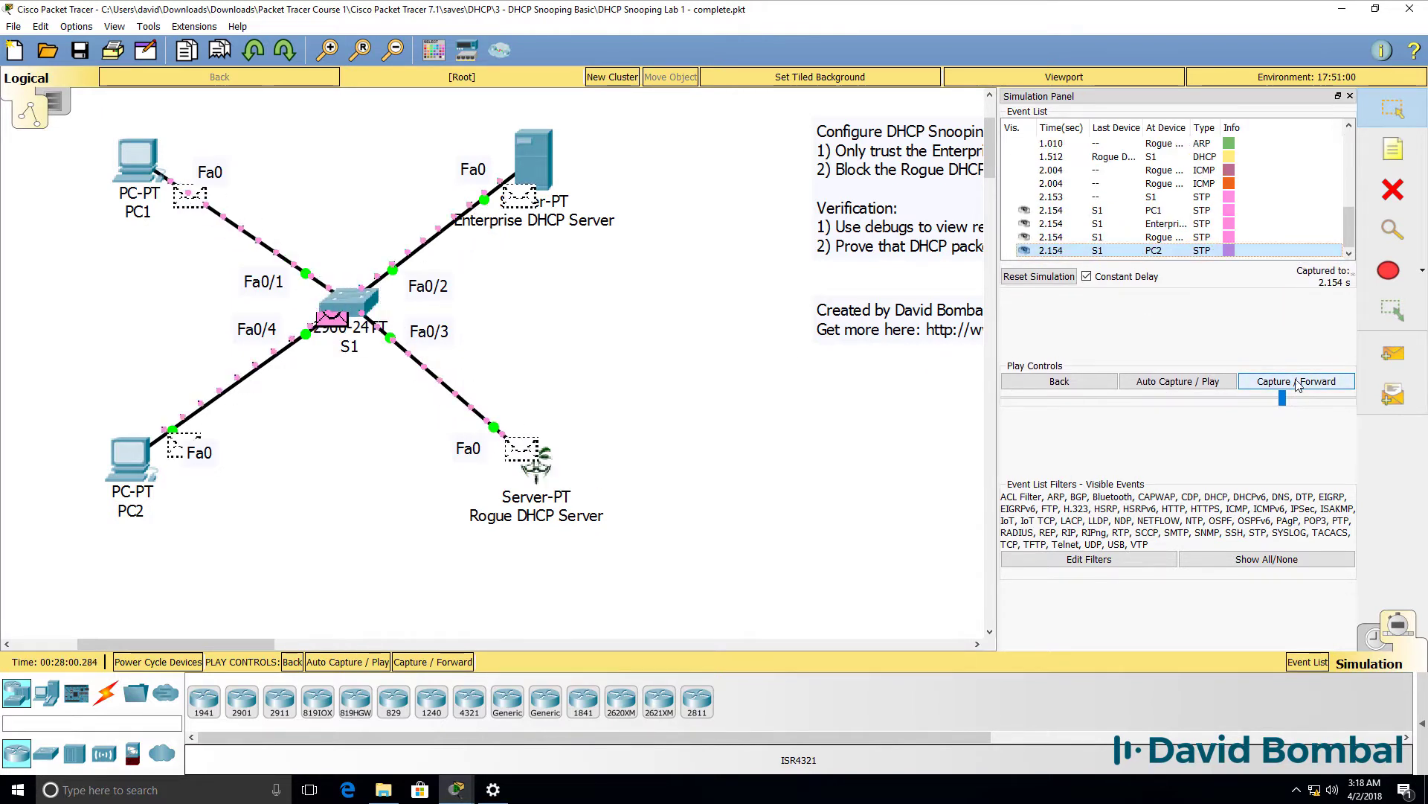
left_click(1375, 638)
- Turn the Enterprise DHCP Server's DHCP service back On
mouse_move(456, 789)
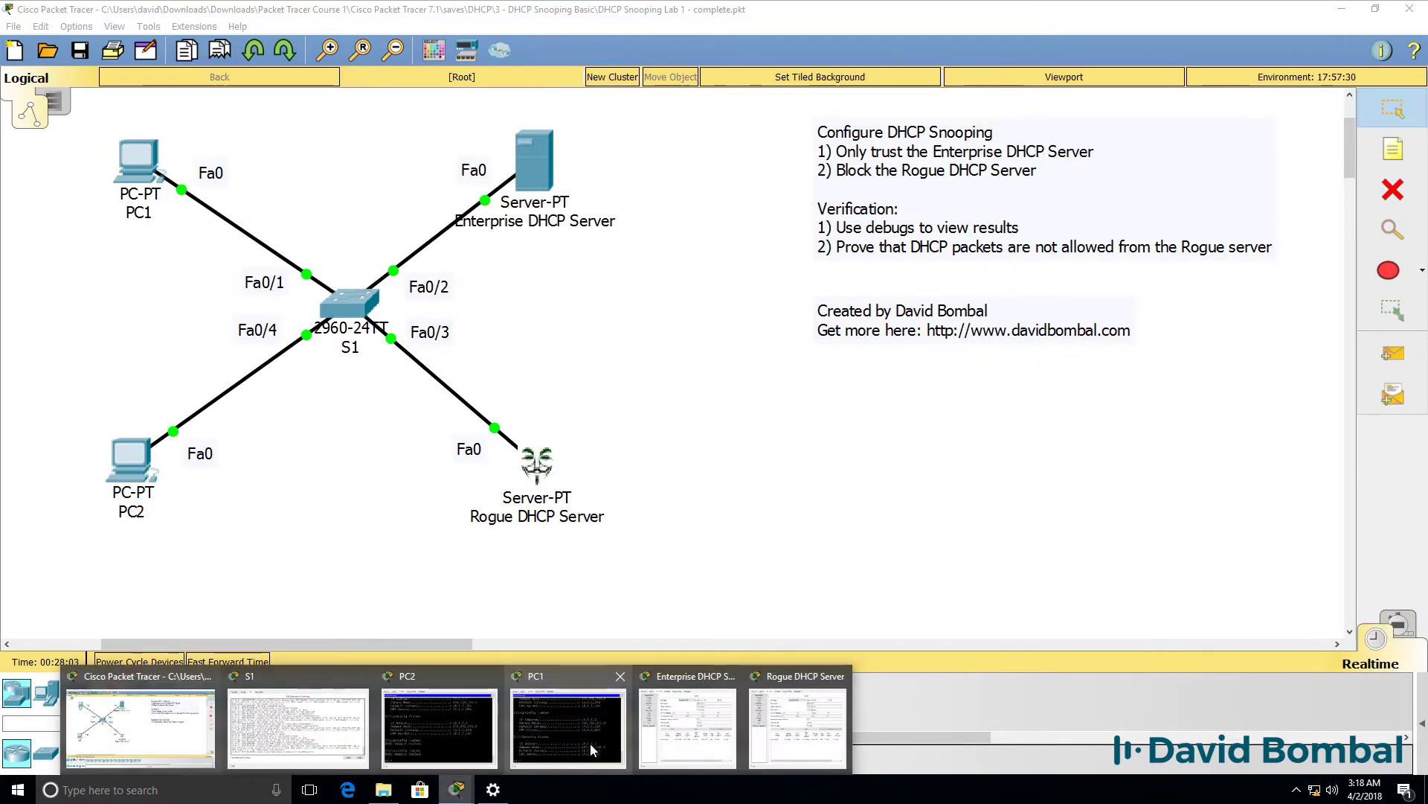
left_click(458, 730)
left_click_drag(1056, 606, 744, 573)
left_click(524, 168)
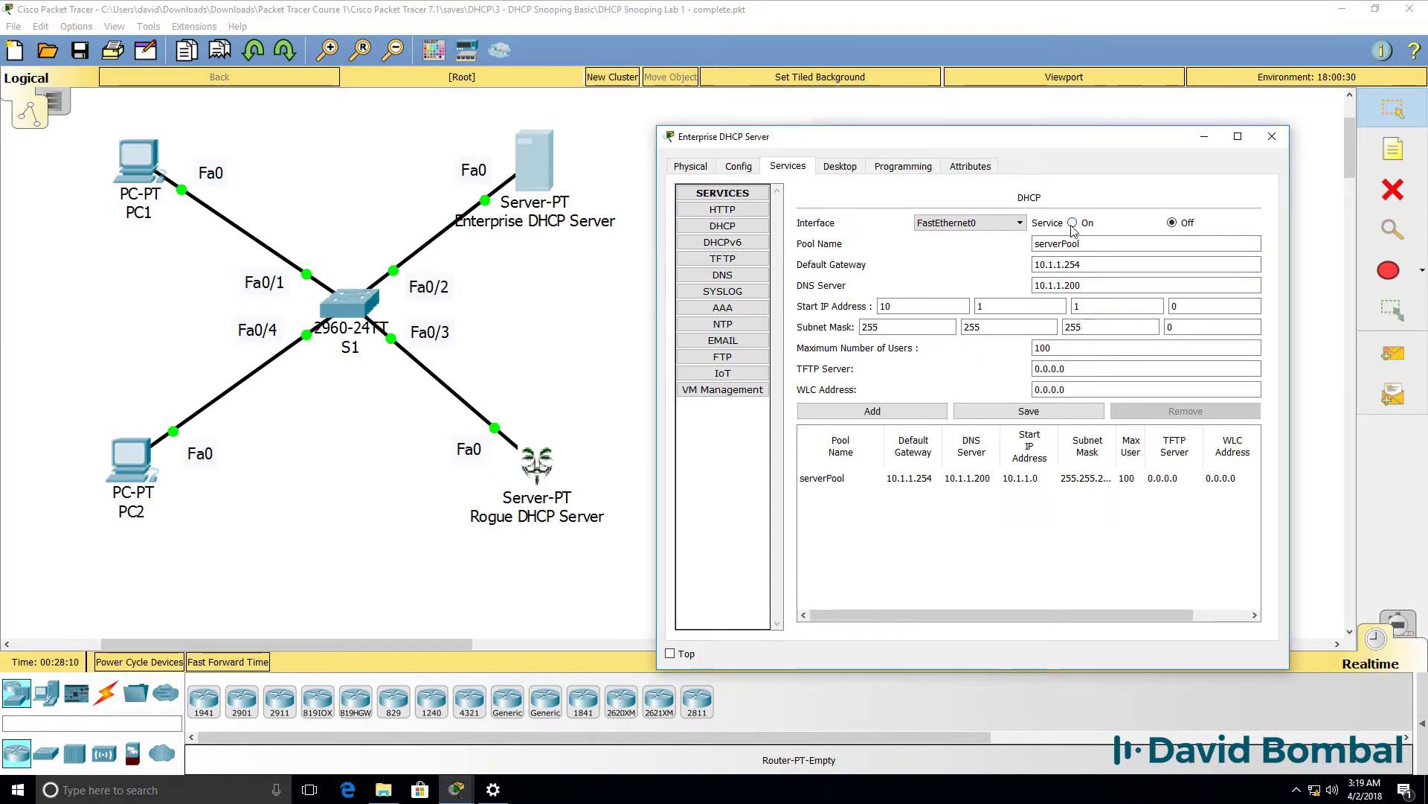
left_click(690, 166)
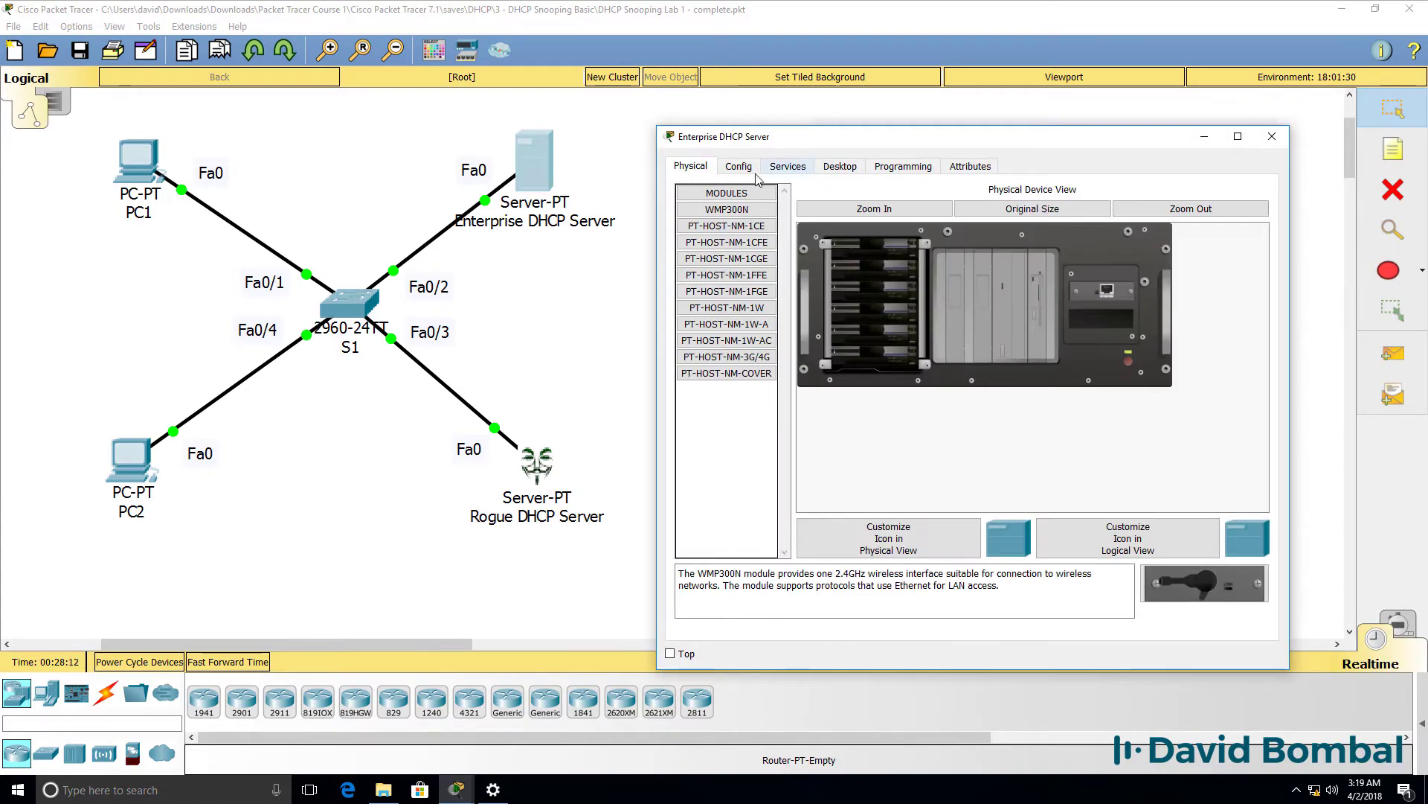
left_click(786, 168)
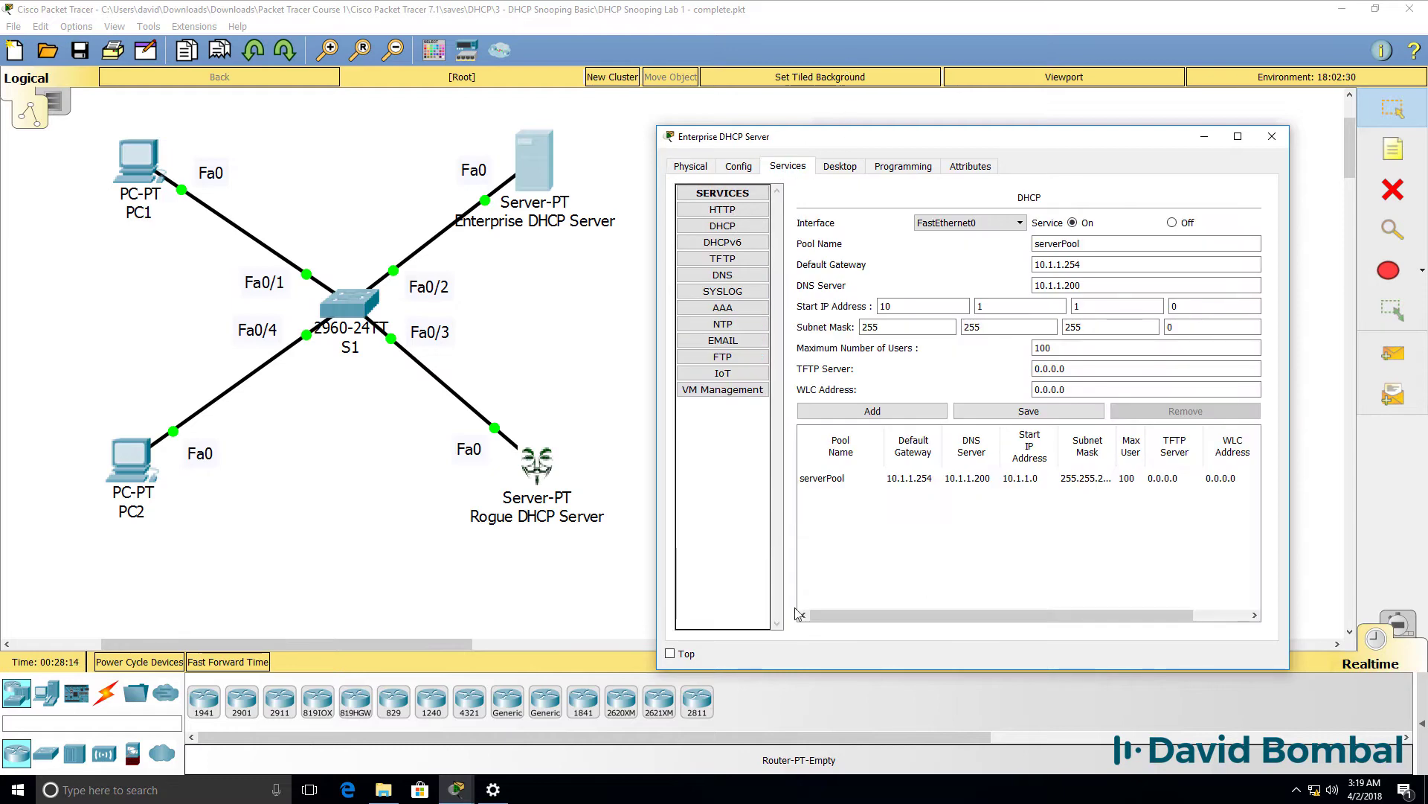
- Renew PC2's lease to get 10.1.1.1, then ping PC1 at 10.1.1.5
mouse_move(456, 790)
left_click(524, 738)
key("Up")
key("Return")
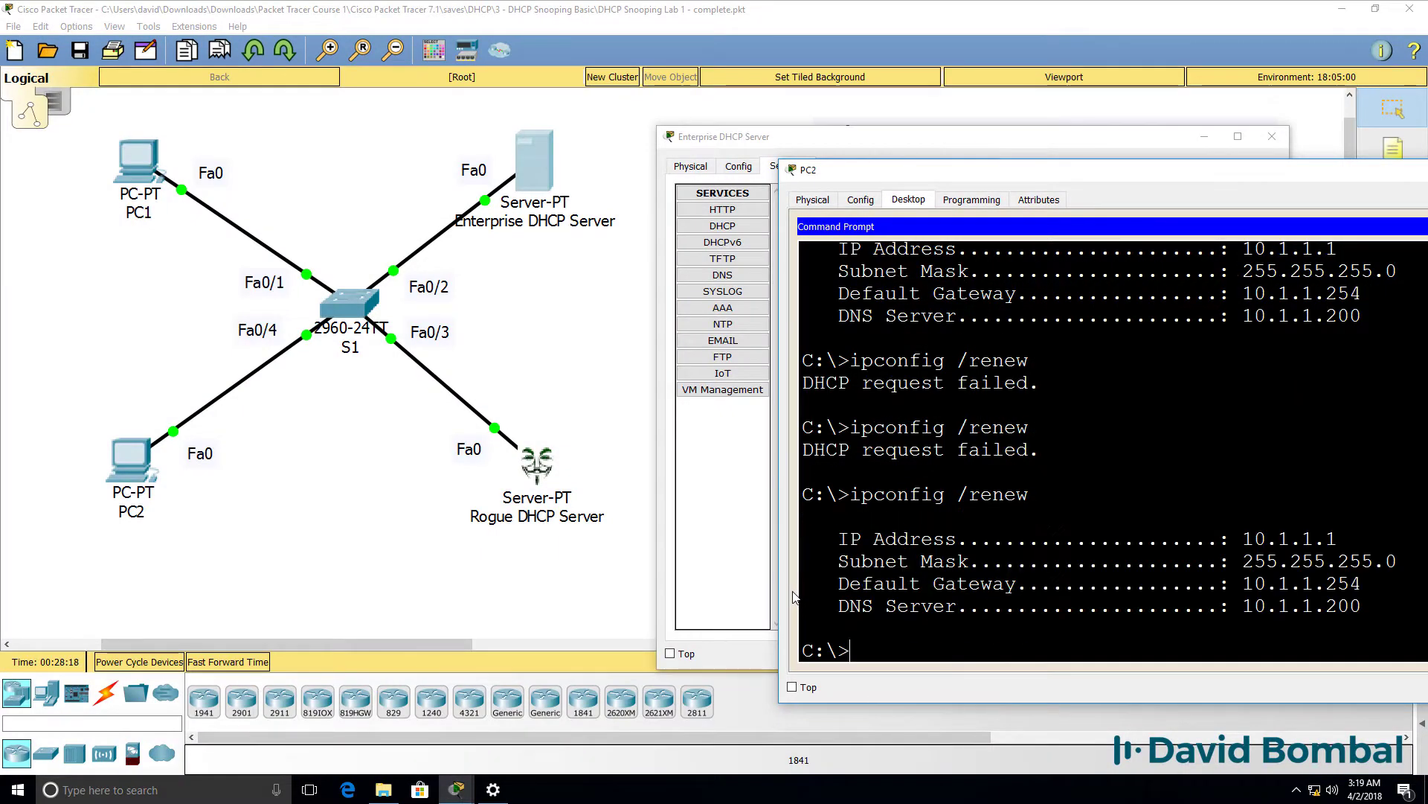
left_click_drag(1338, 539, 836, 541)
type("ping 1")
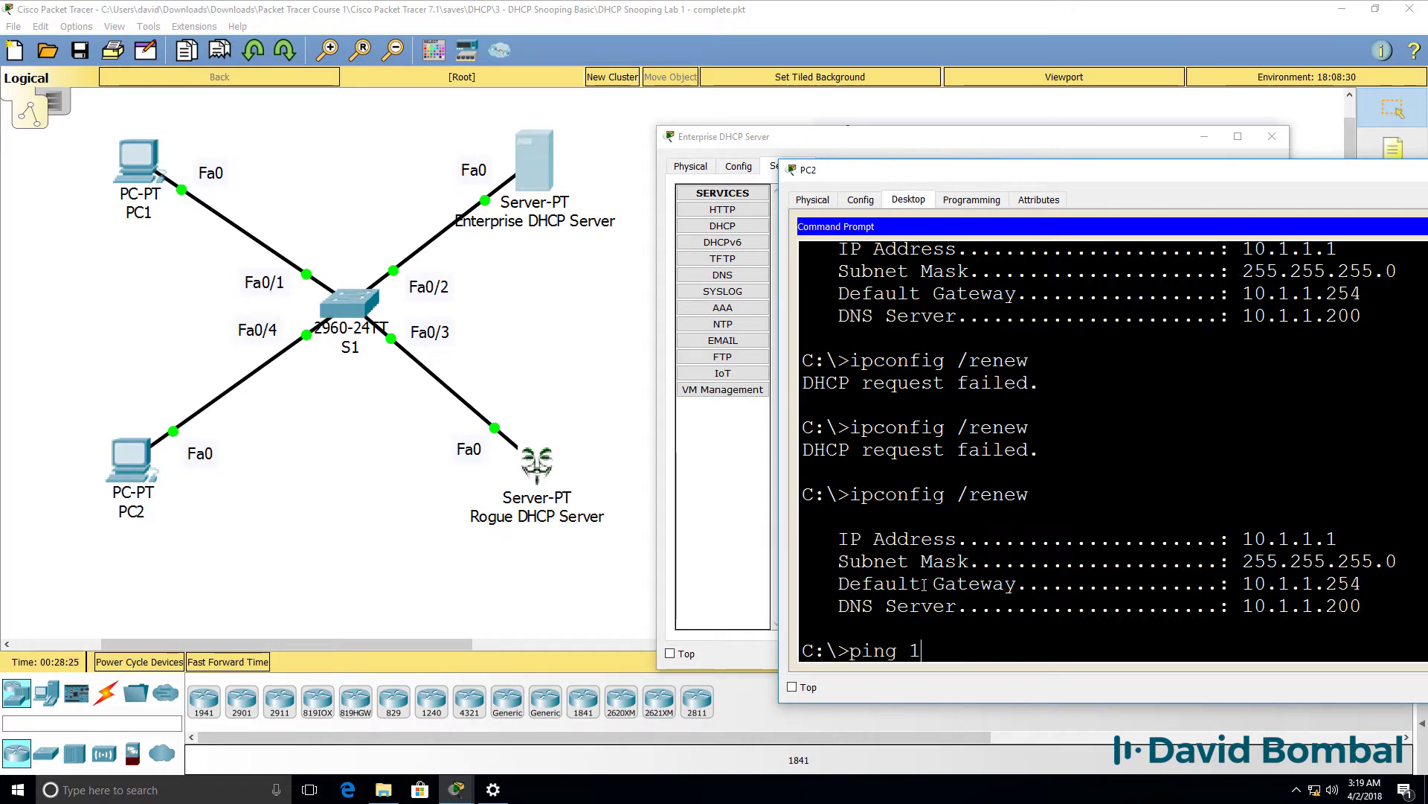
type("0.1.1.5")
key("Return")
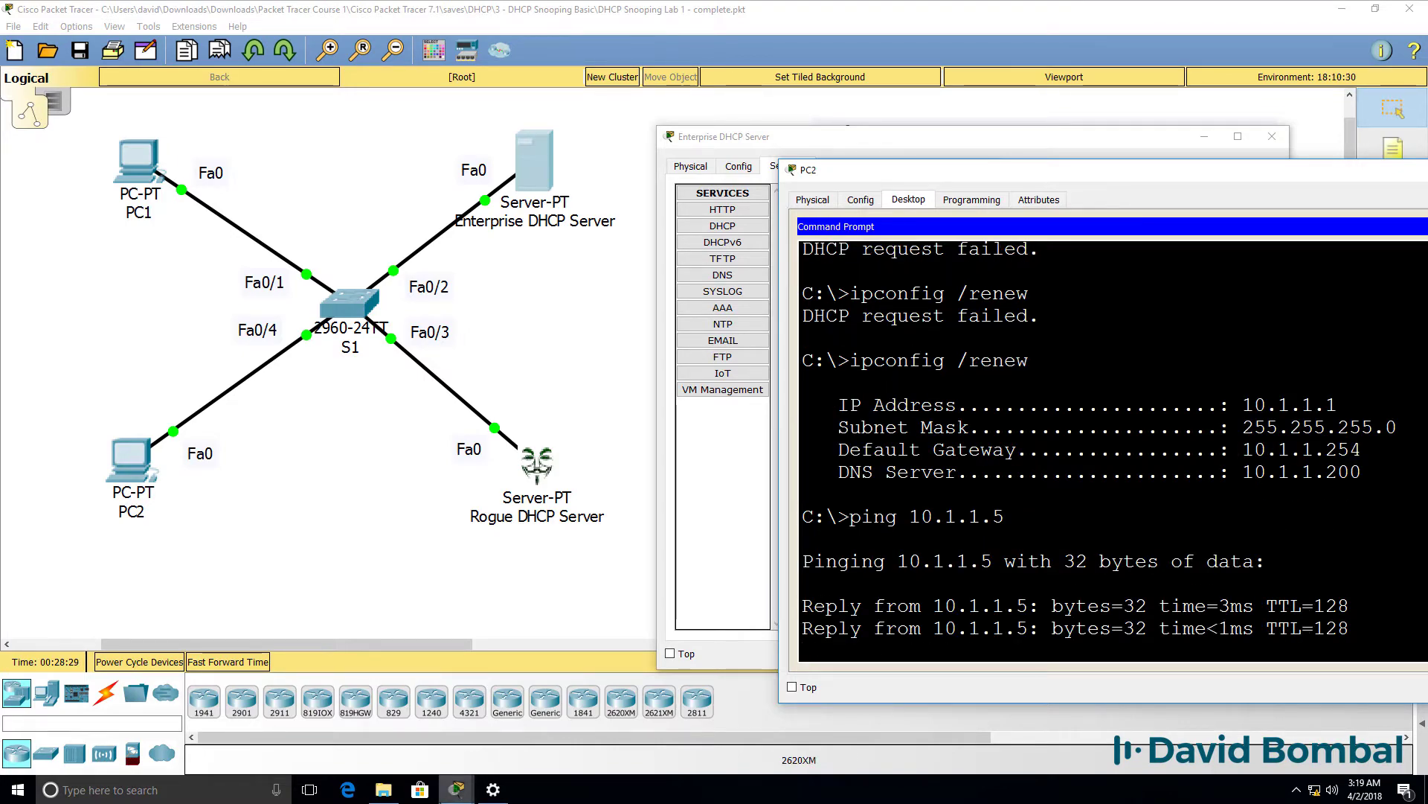
- Renew PC1's lease, then ping PC2 at 10.1.1.1
mouse_move(456, 789)
left_click(528, 729)
key("Up")
key("Return")
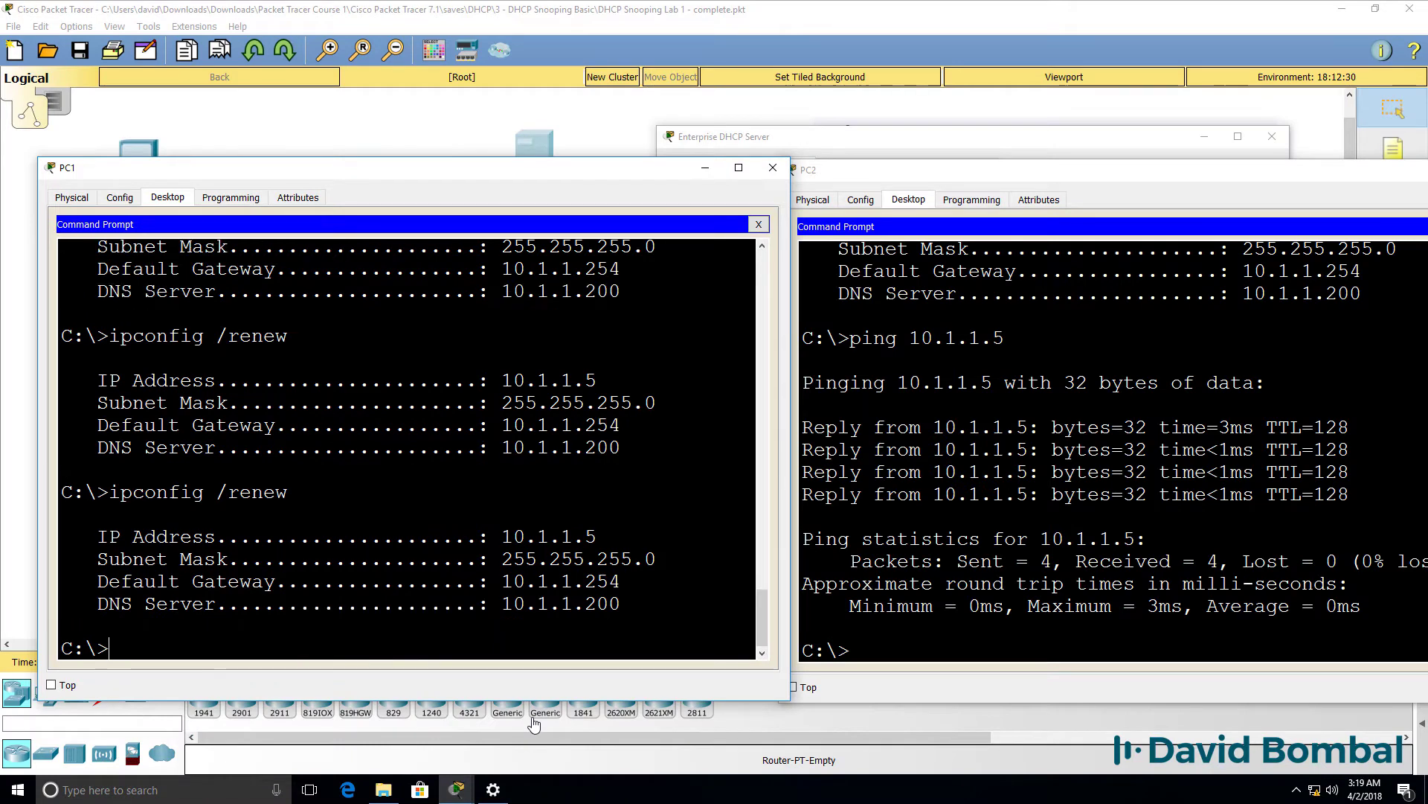
type("ping 10.1.1.1")
key("Return")
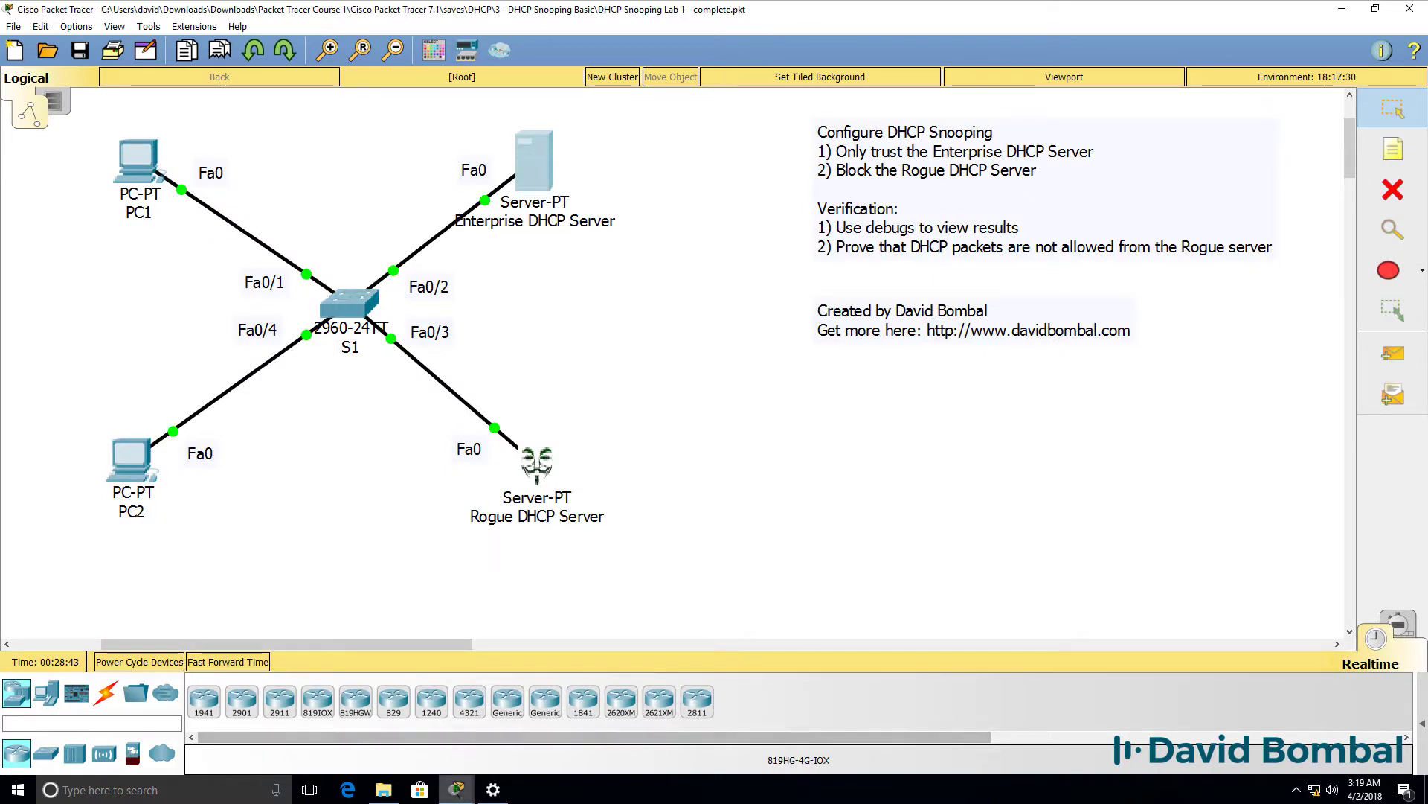
- Run show ip dhcp snooping on S1 and check the FastEthernet0/2 trust entry
mouse_move(457, 793)
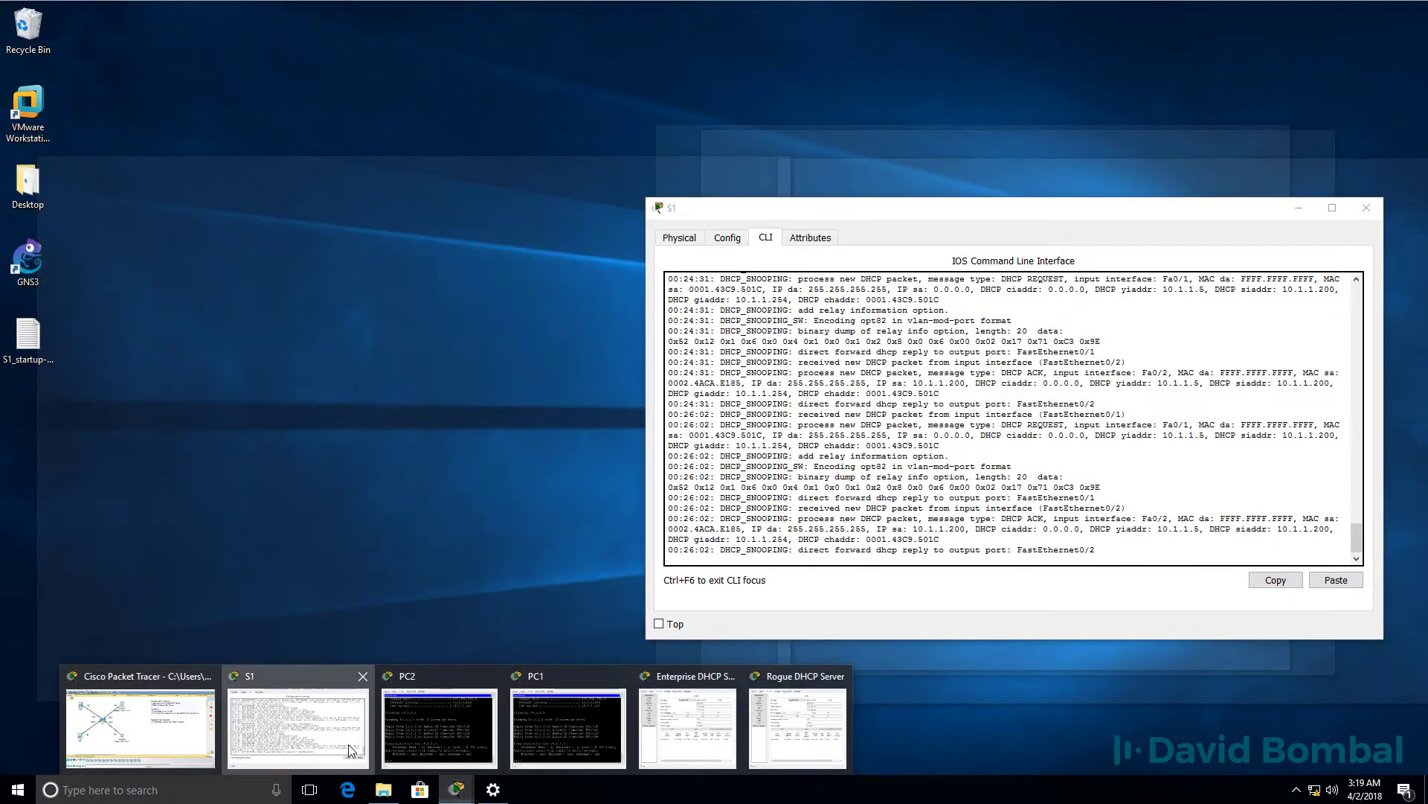
left_click(351, 749)
left_click_drag(959, 415, 1115, 558)
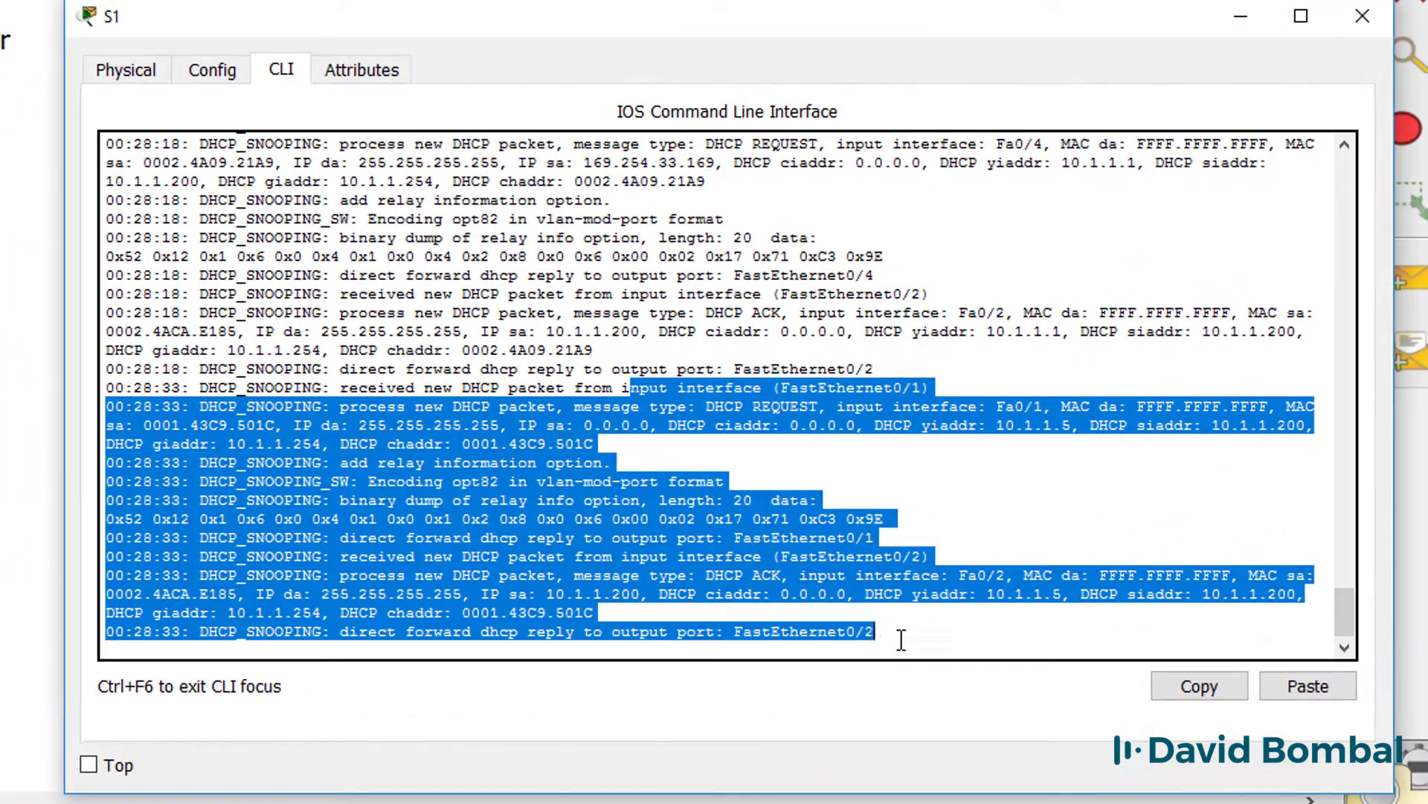
key("Return")
key("Return")
key("Return")
key("Return")
key("Return")
key("Return")
key("Return")
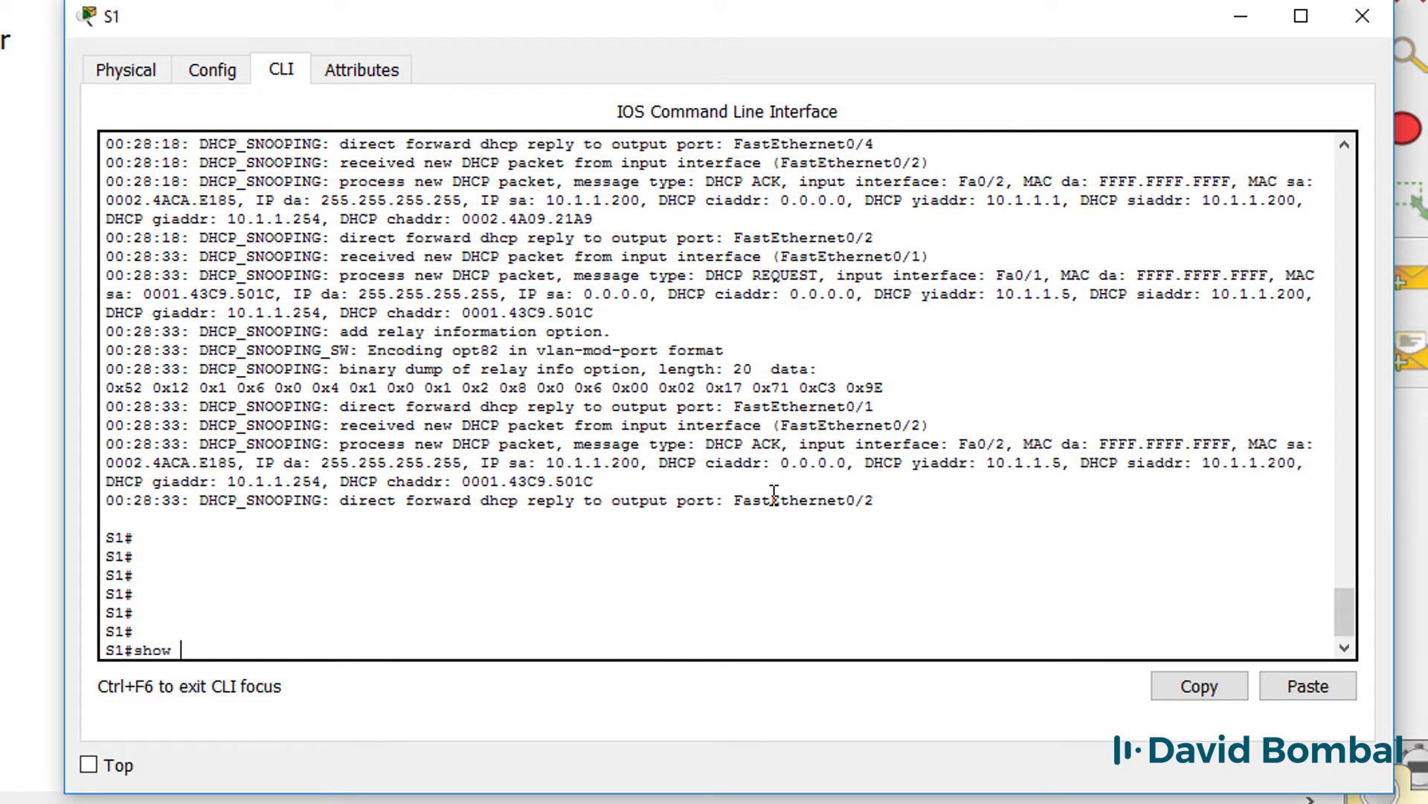
type("show ip dh")
key("Tab")
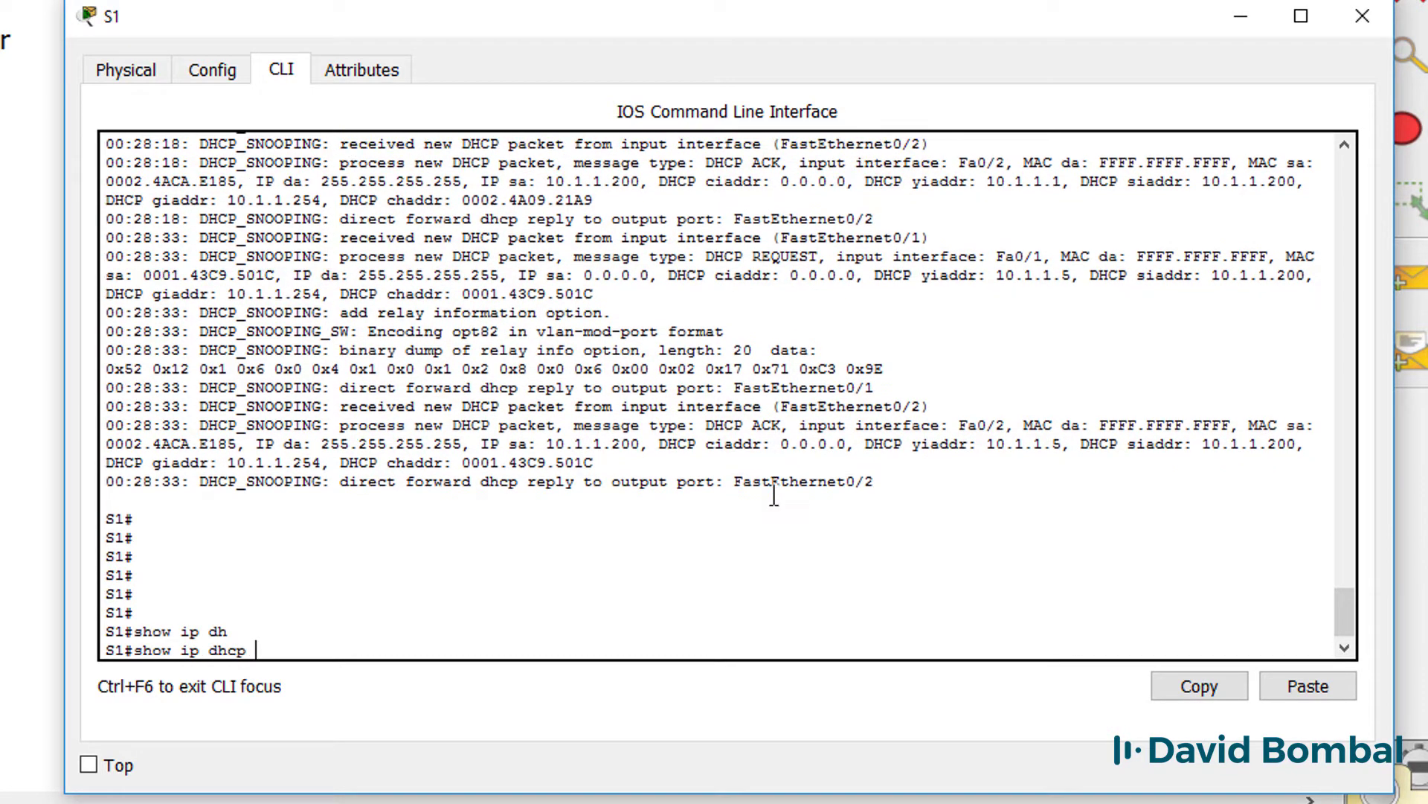
type("sn")
key("Tab")
key("Return")
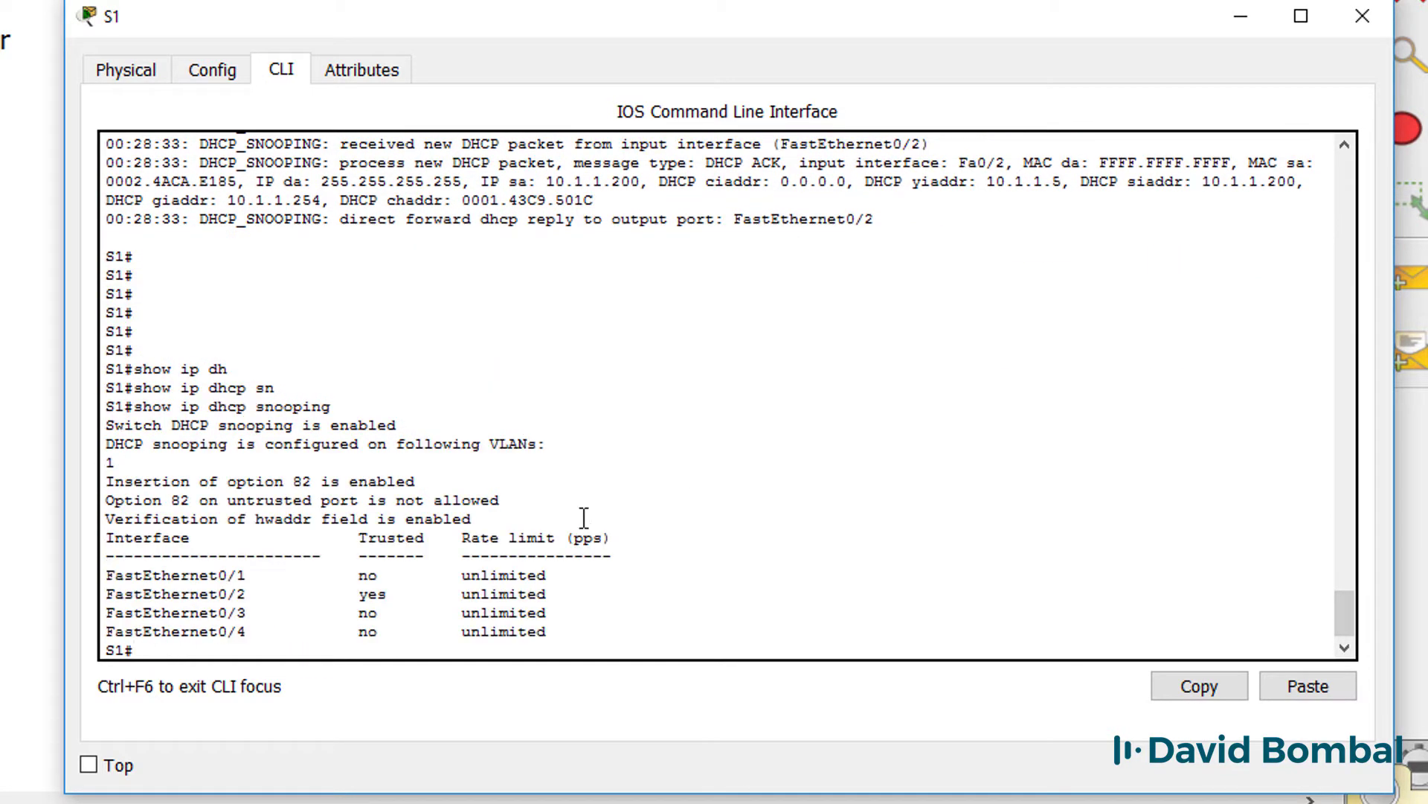
left_click_drag(573, 604, 74, 601)
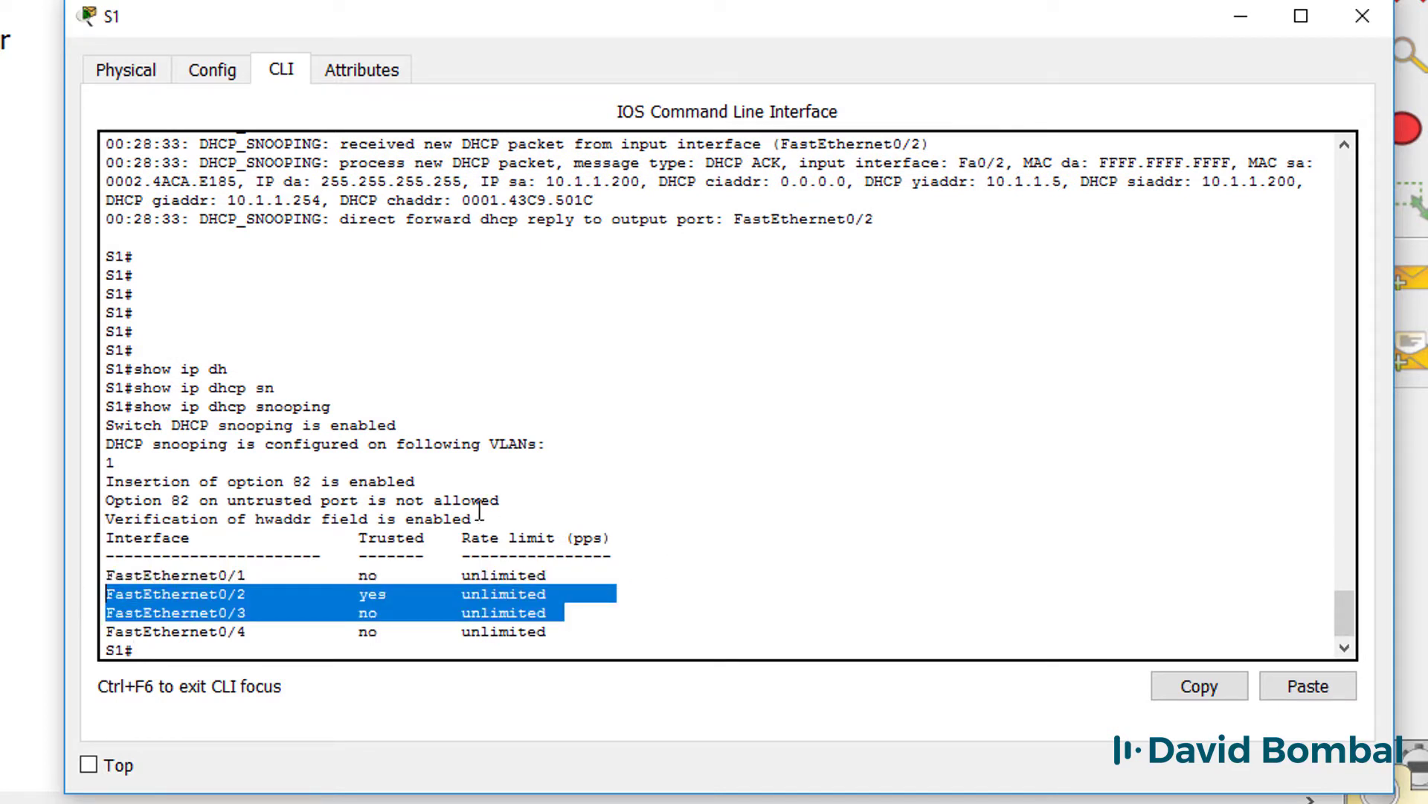
- Run show ip dhcp snooping binding on S1
key("Return")
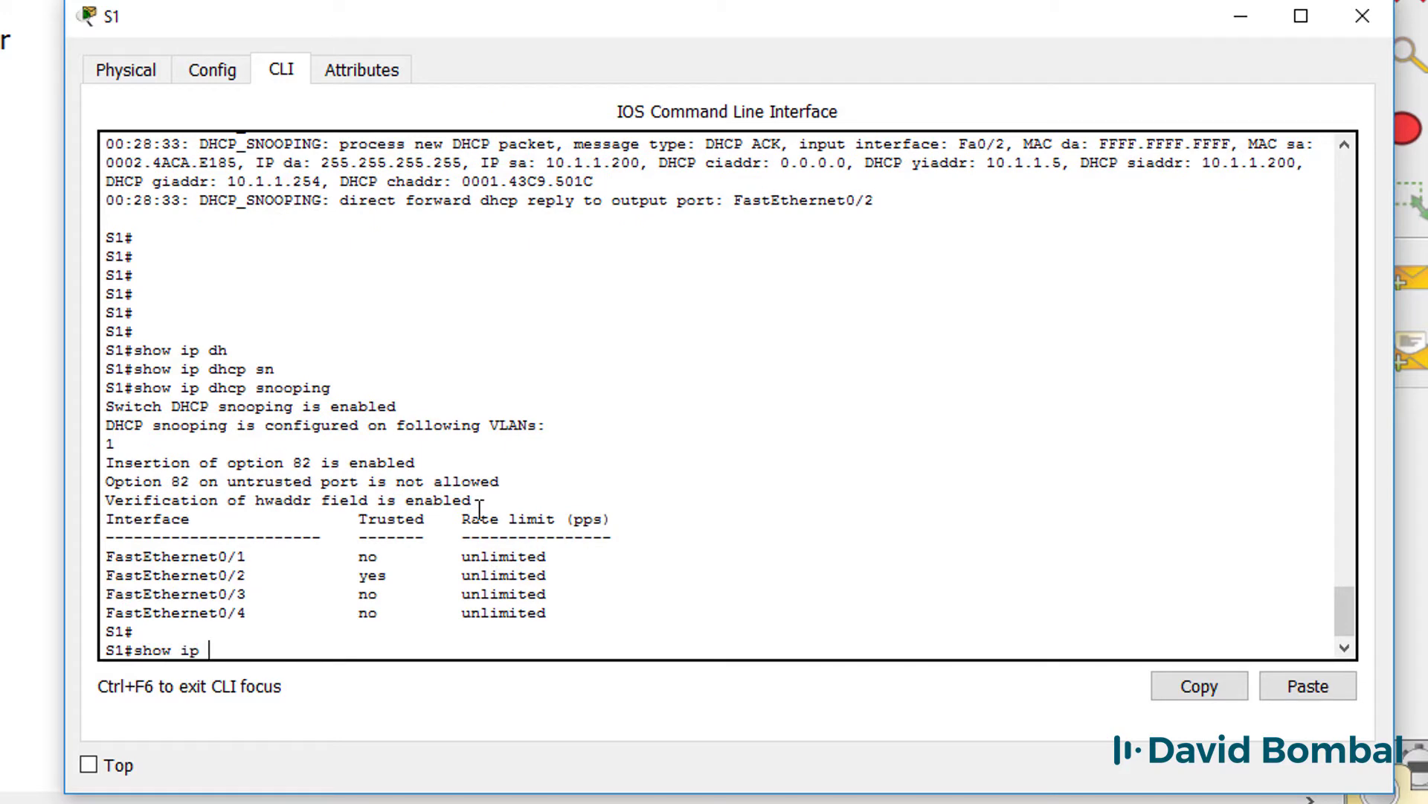
type("show ip dh")
key("Tab")
type("c")
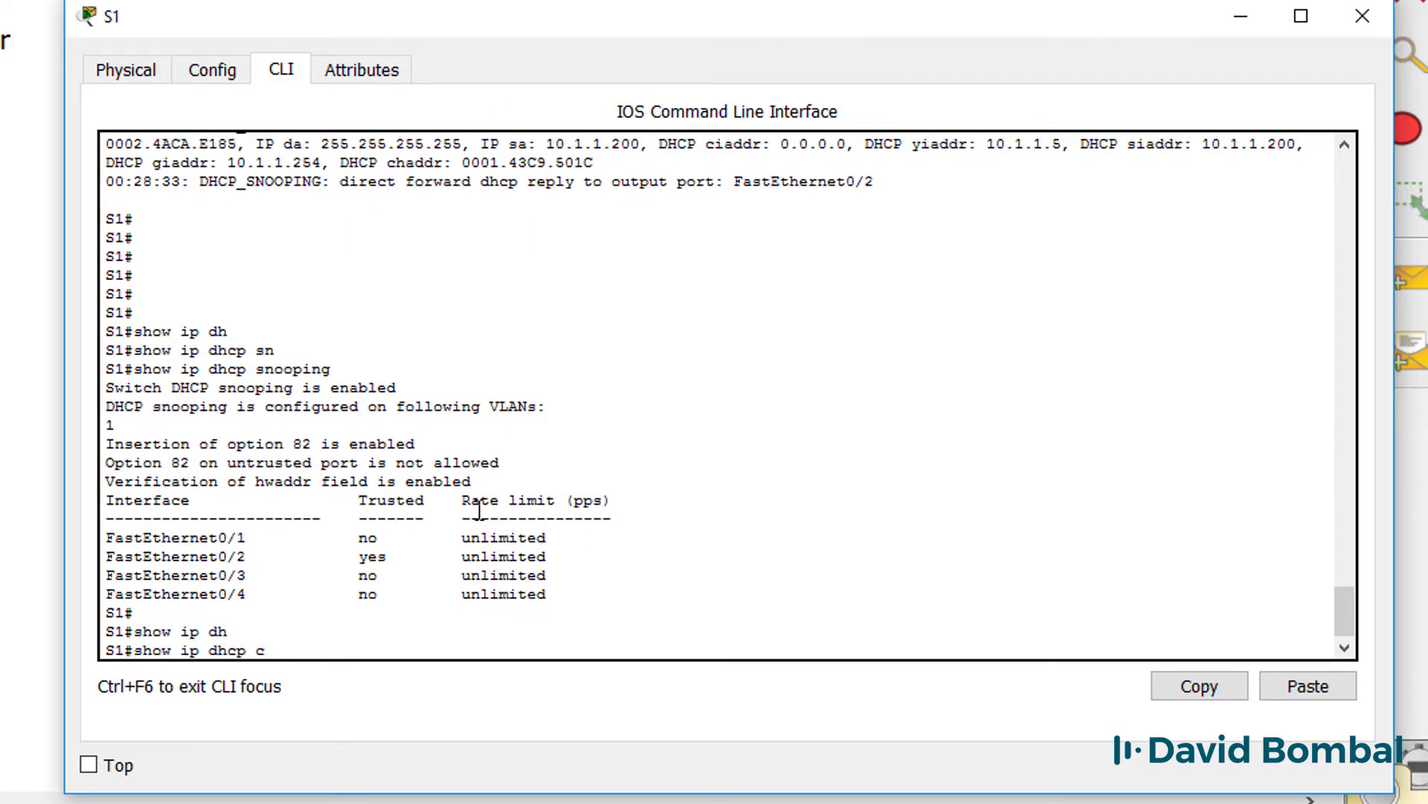
type("n")
key("Tab")
type("?")
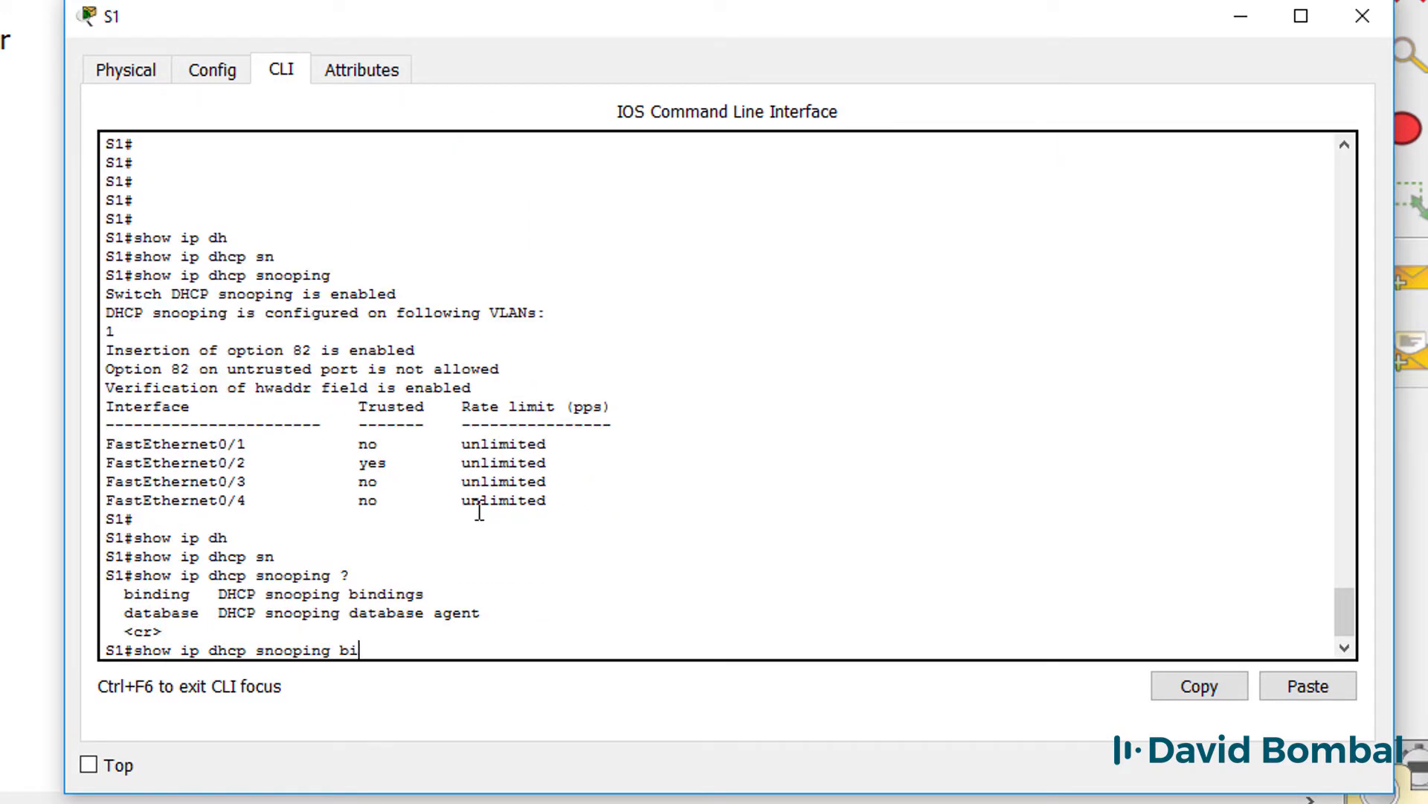
type("bi")
key("Tab")
key("Return")
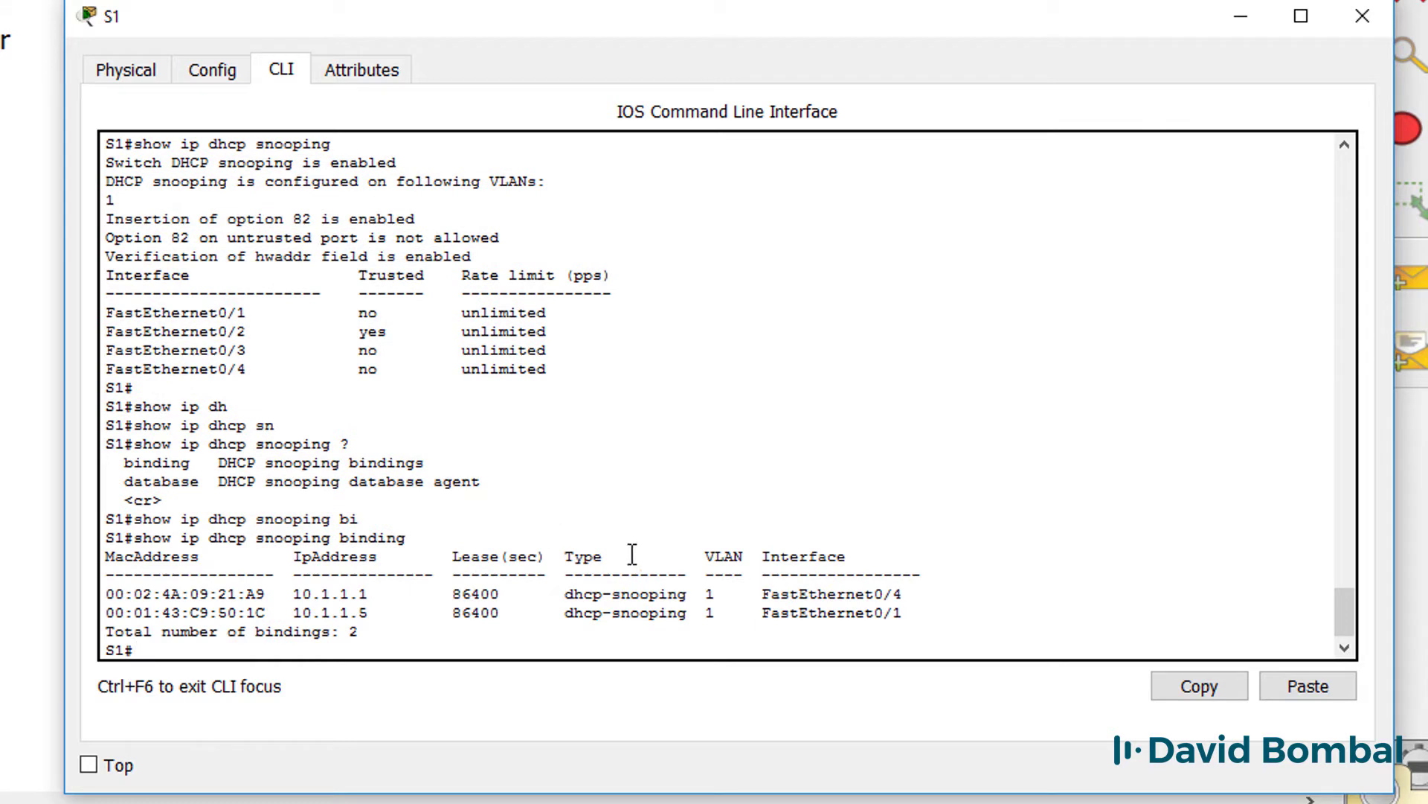
- Review the bindings: 10.1.1.5 on FastEthernet0/1 and 10.1.1.1 on FastEthernet0/4
left_click_drag(981, 613, 108, 556)
left_click(392, 602)
left_click_drag(406, 612, 98, 602)
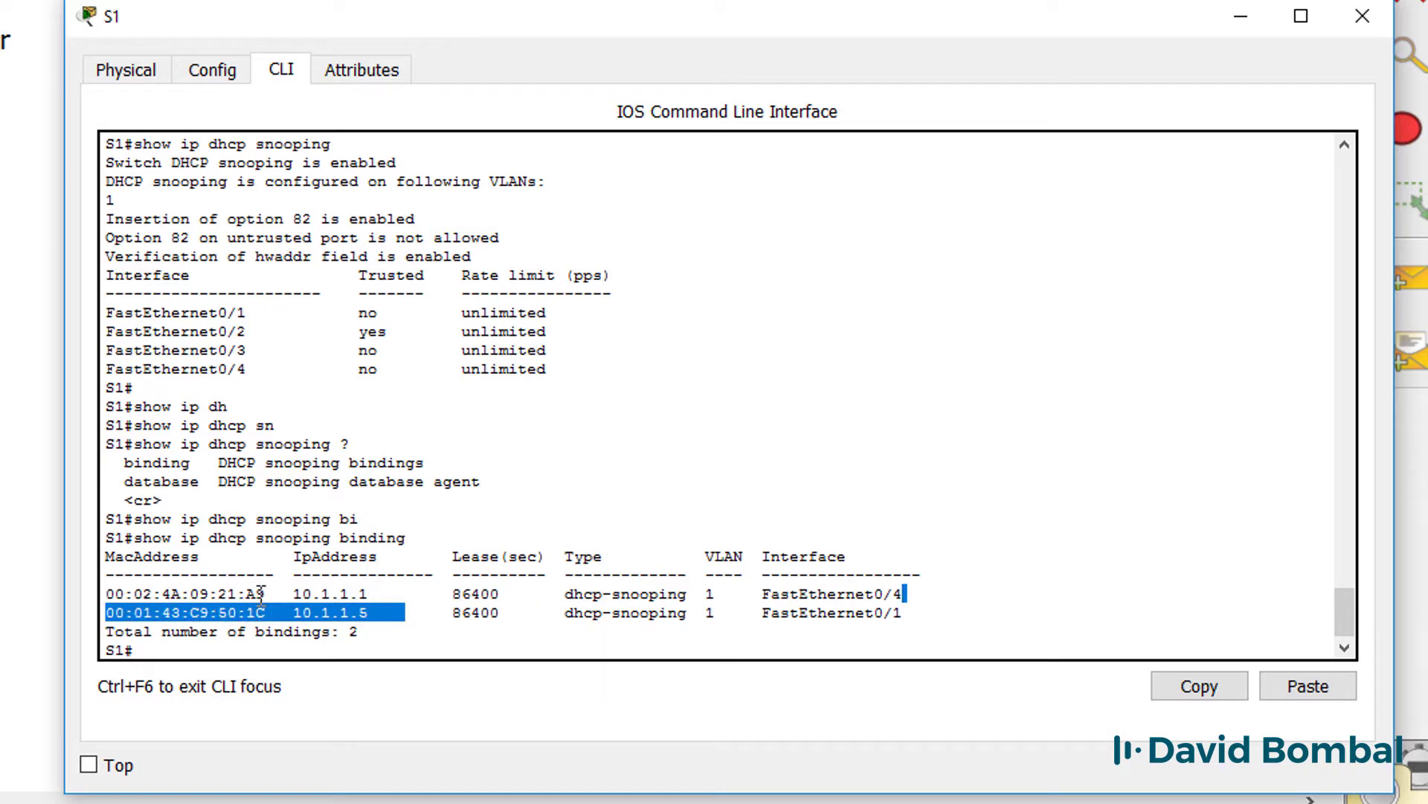
left_click_drag(398, 586, 42, 590)
left_click(389, 604)
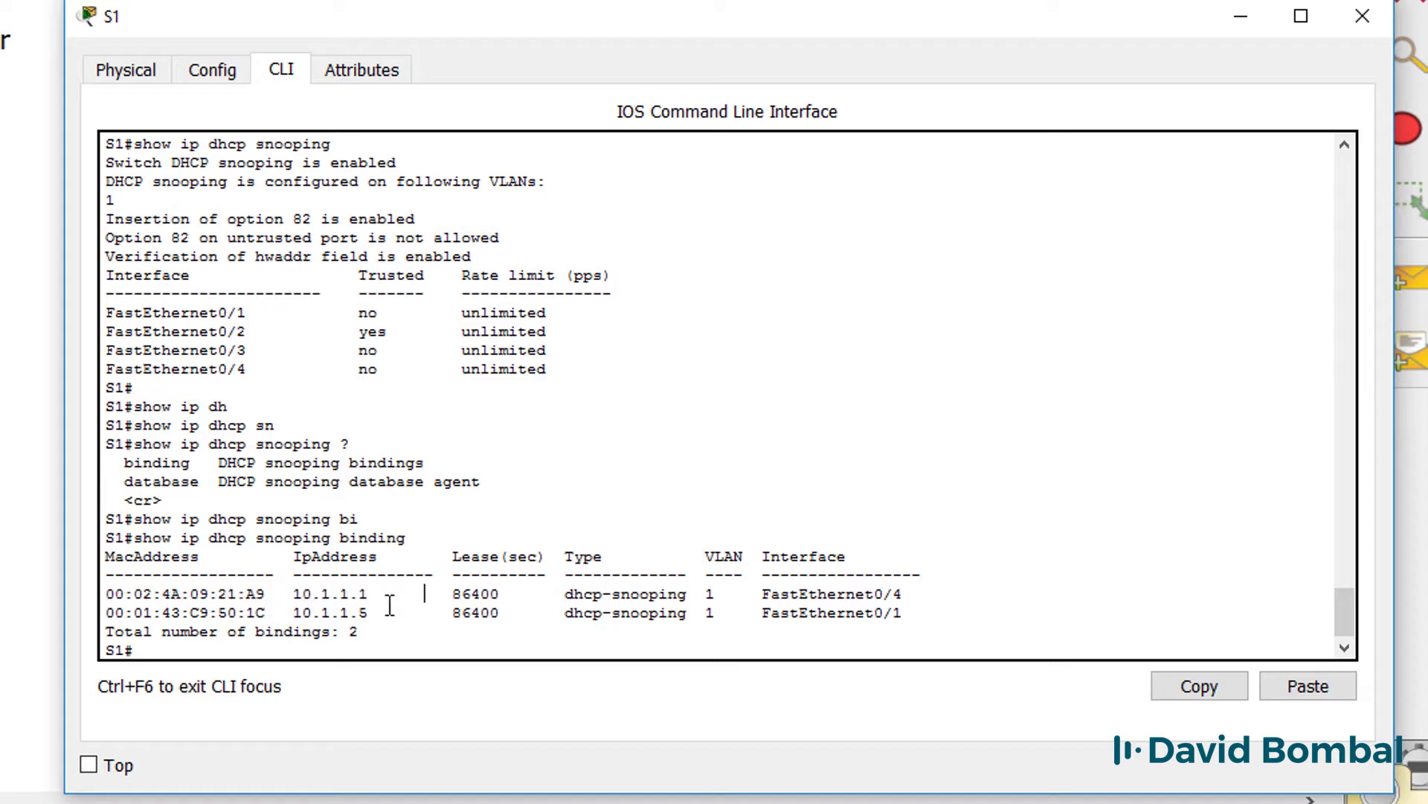
left_click_drag(388, 604, 94, 595)
left_click_drag(915, 593, 708, 593)
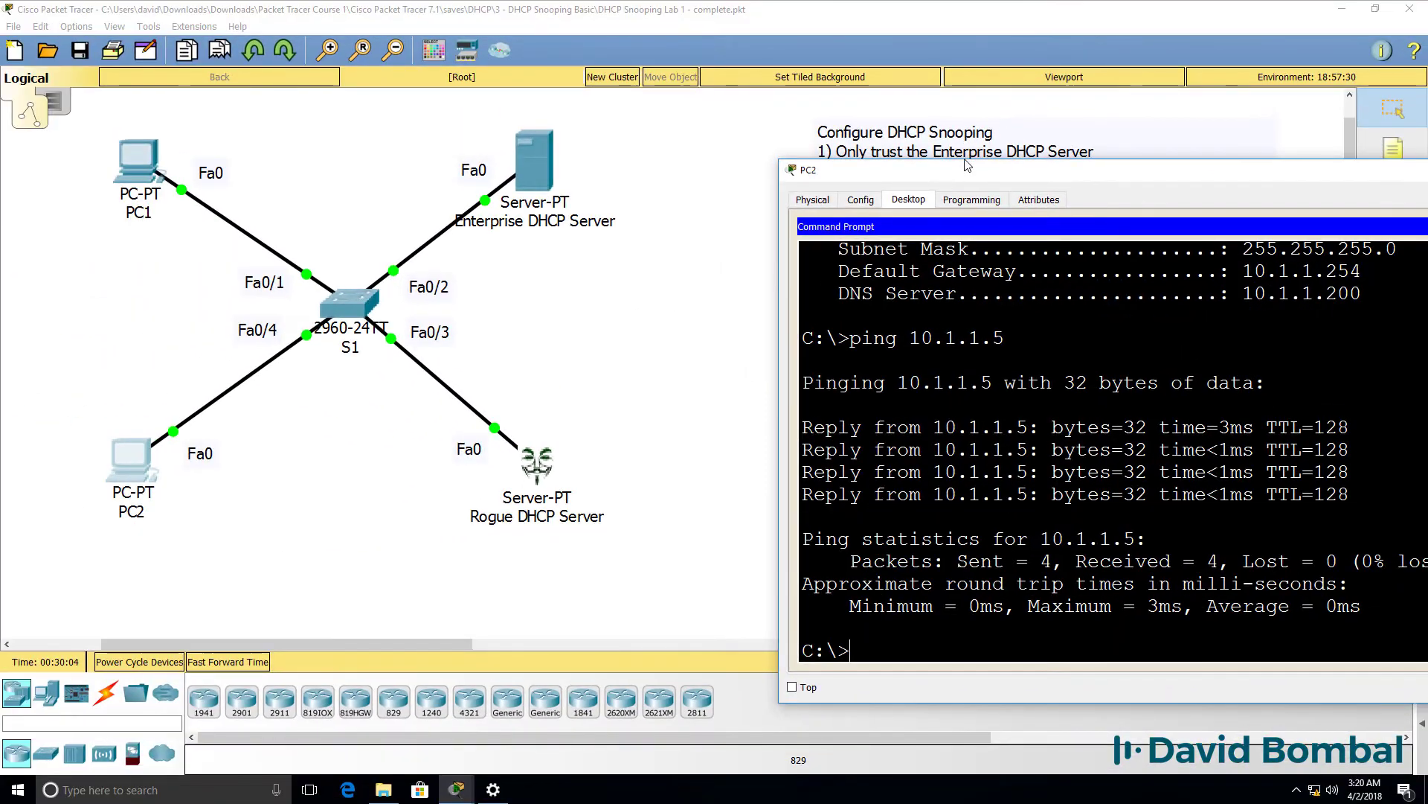
- Run ipconfig /all on PC2 and note its MAC 0002.4A09.21A9
left_click_drag(968, 165, 231, 173)
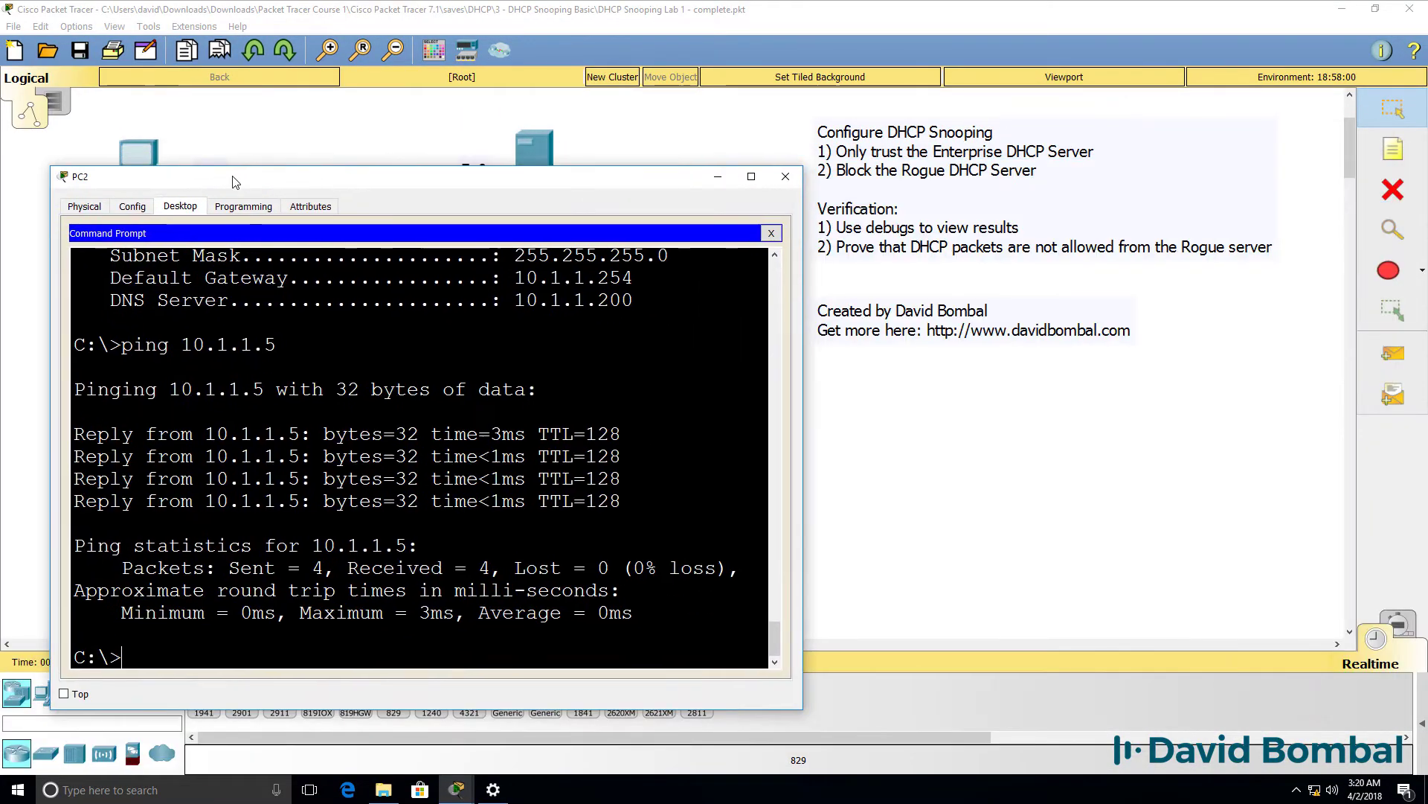
mouse_move(467, 766)
left_click(297, 725)
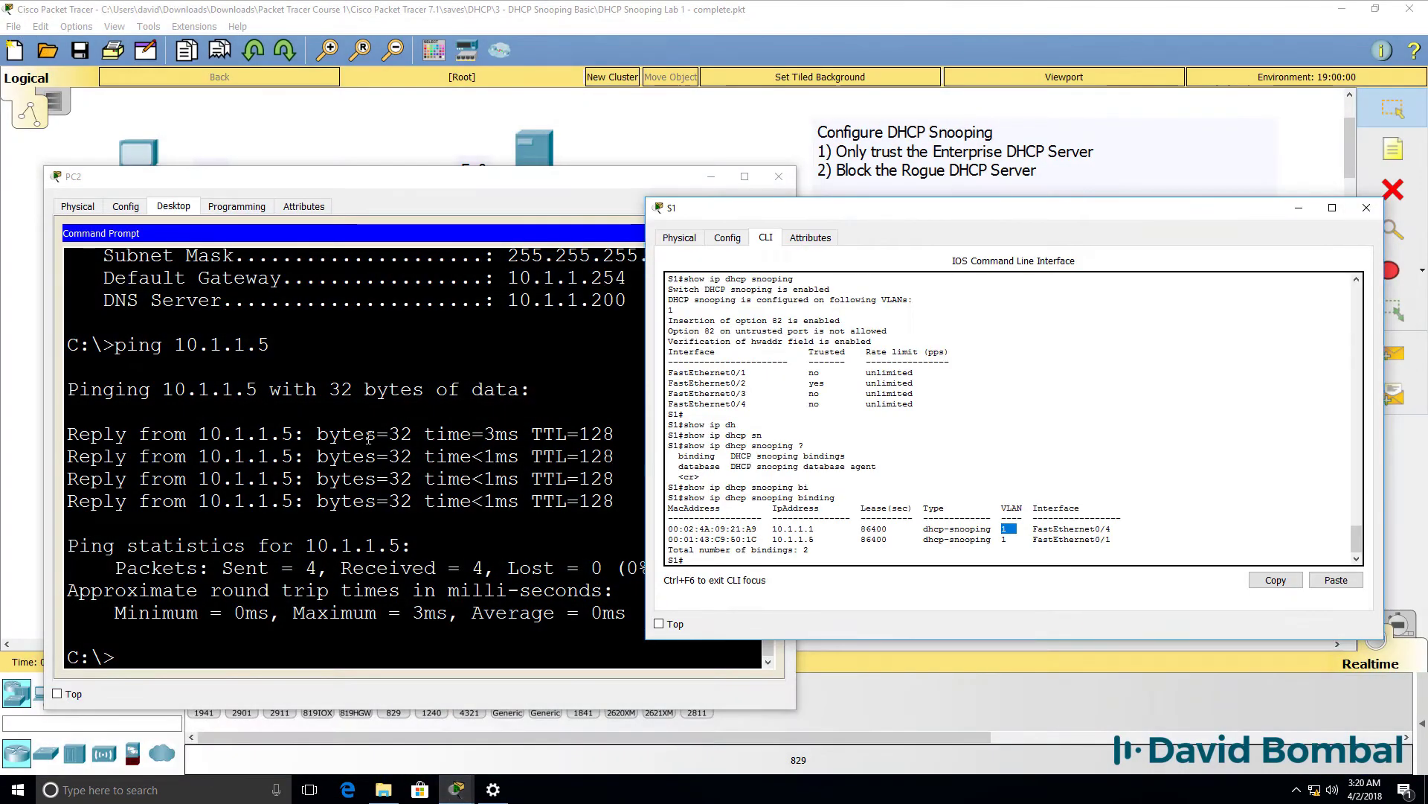
left_click(212, 339)
type("ipconfig /")
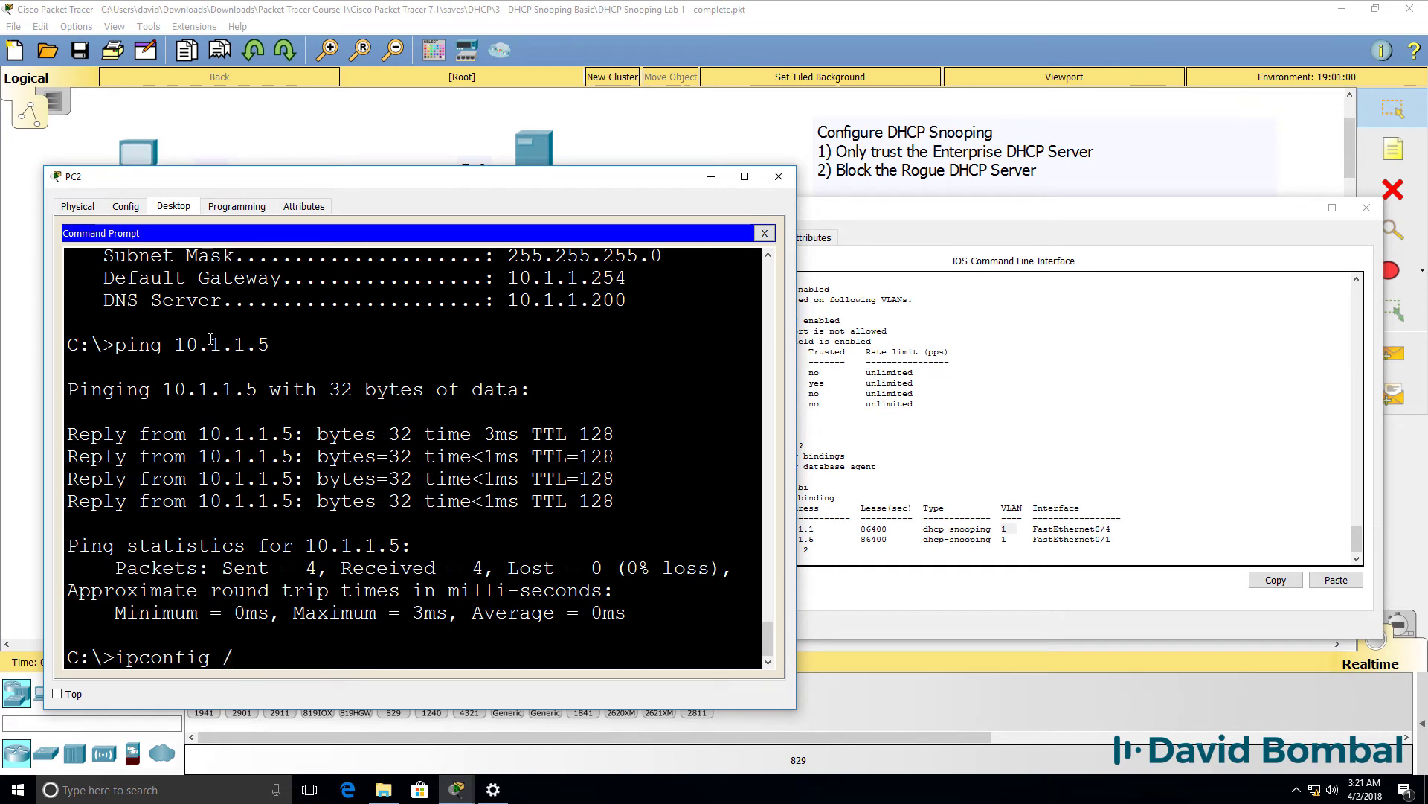
type("all")
key("Return")
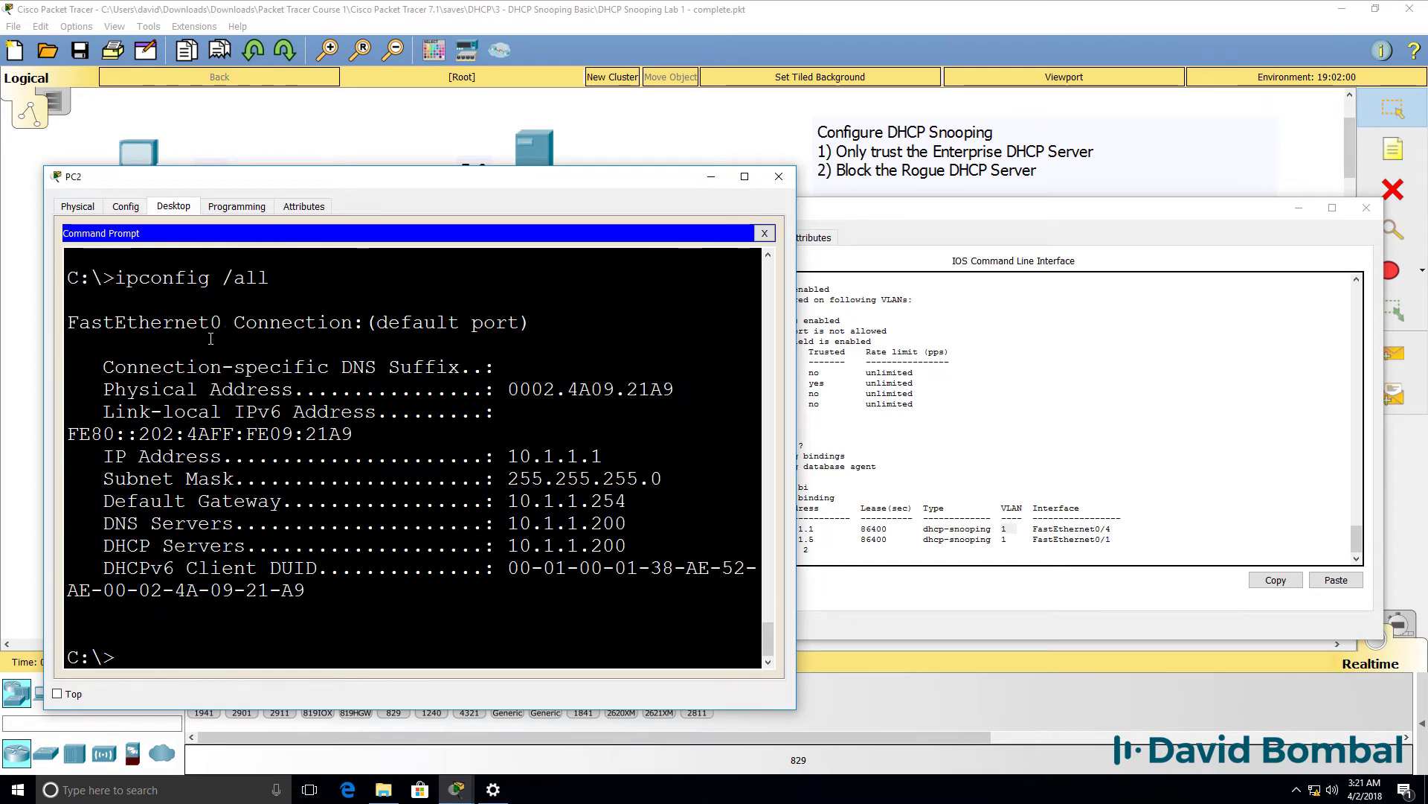
left_click_drag(795, 375, 890, 372)
left_click_drag(675, 409, 506, 415)
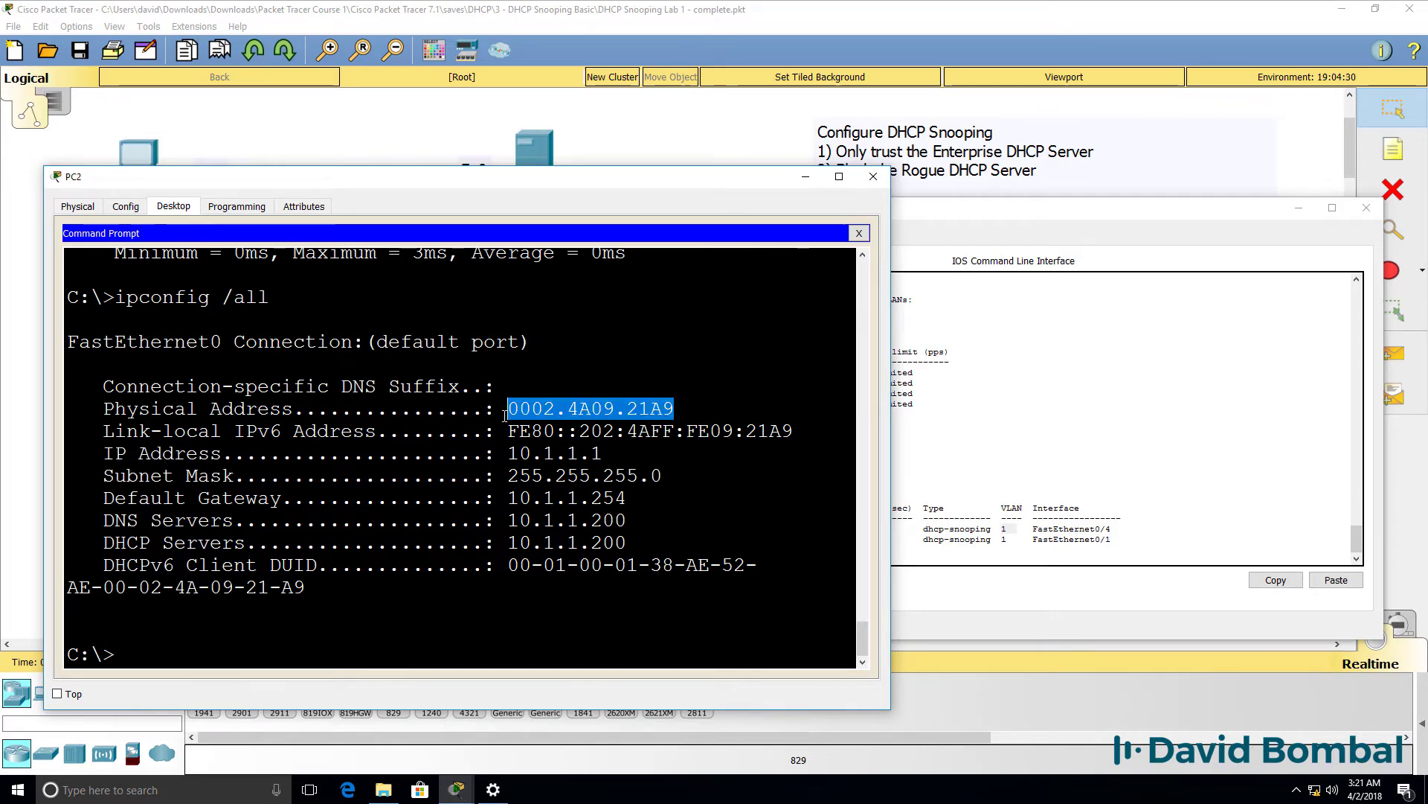
- Compare PC2's MAC with S1's binding table entries, including the FastEthernet0/1 row
left_click(1042, 231)
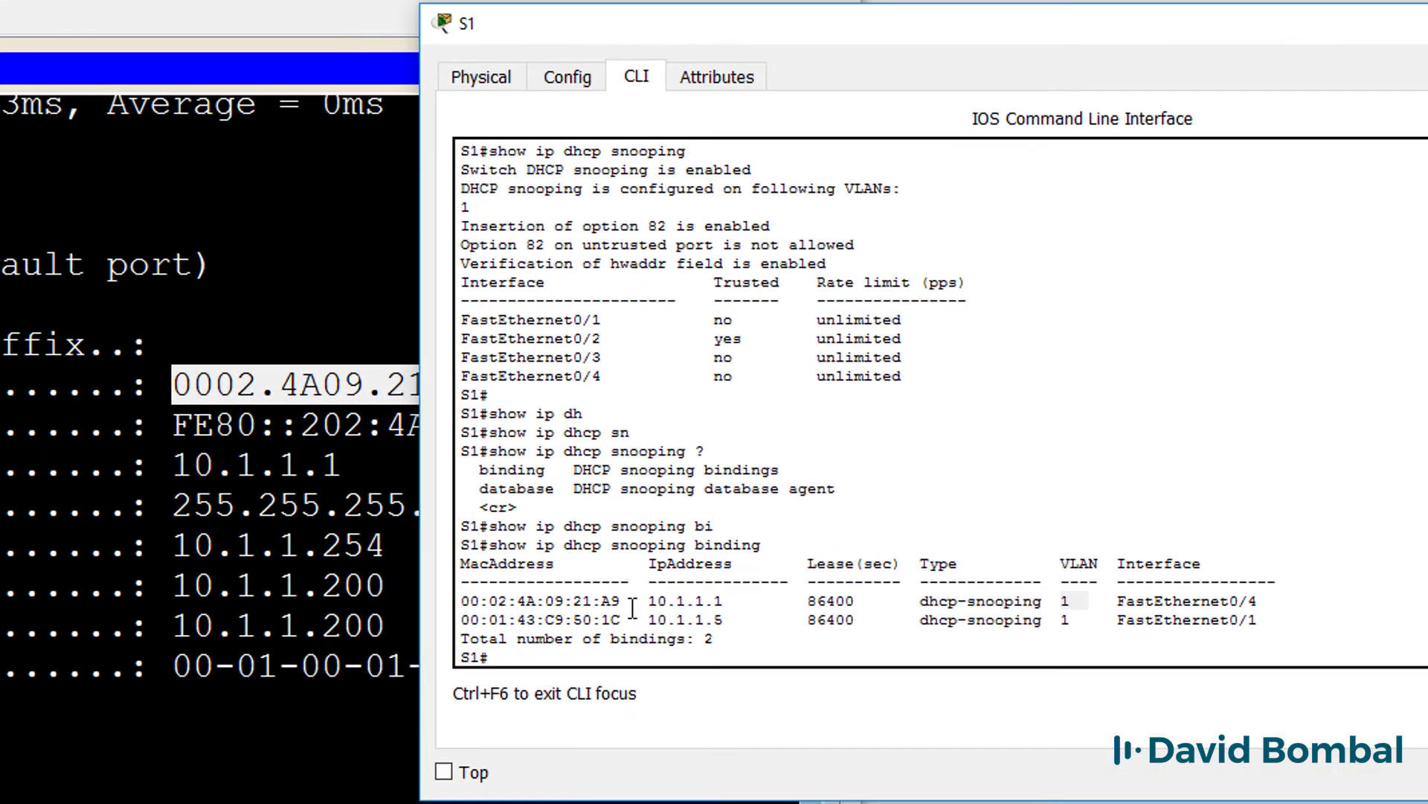
left_click_drag(630, 603, 419, 609)
left_click_drag(706, 43, 830, 44)
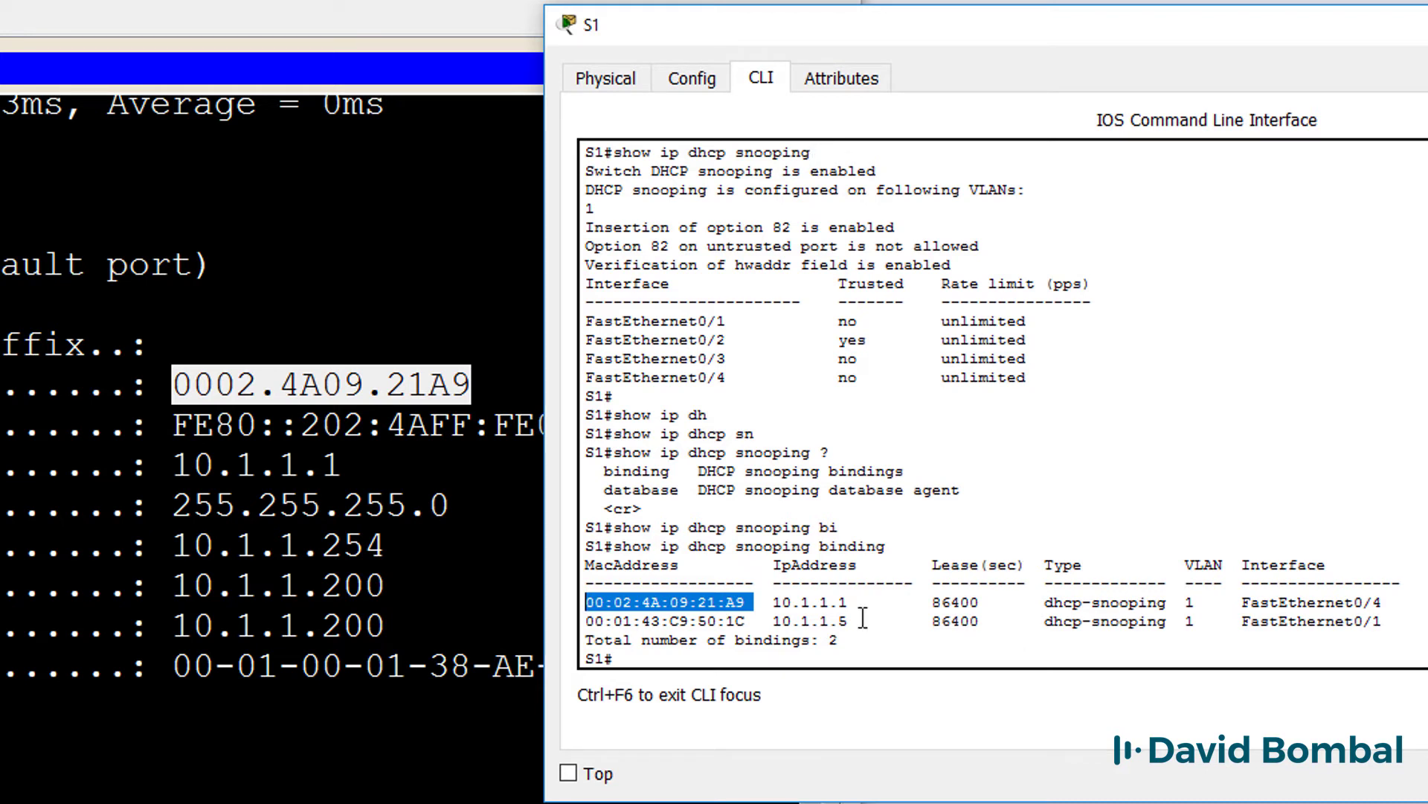
left_click_drag(860, 620, 578, 621)
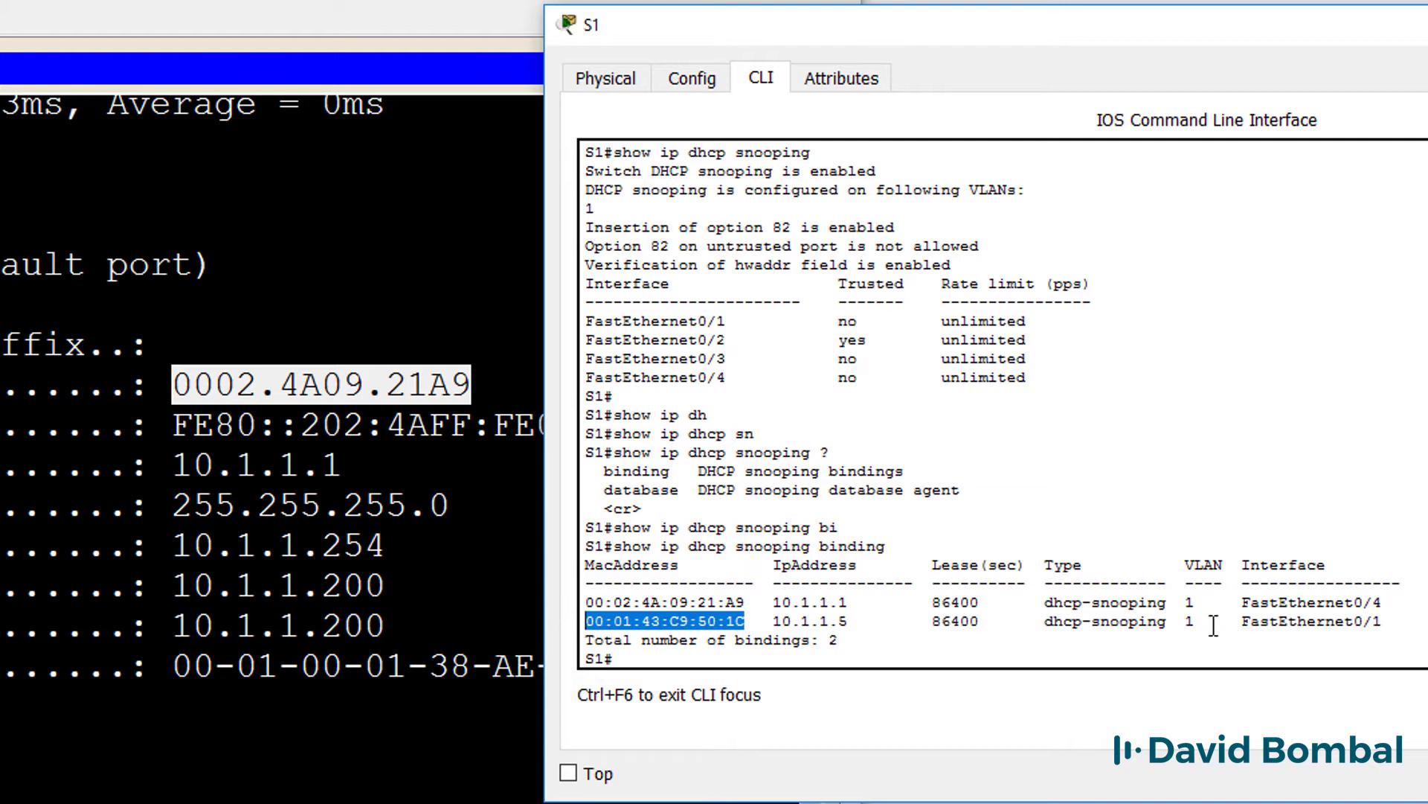
left_click_drag(1214, 621, 1382, 620)
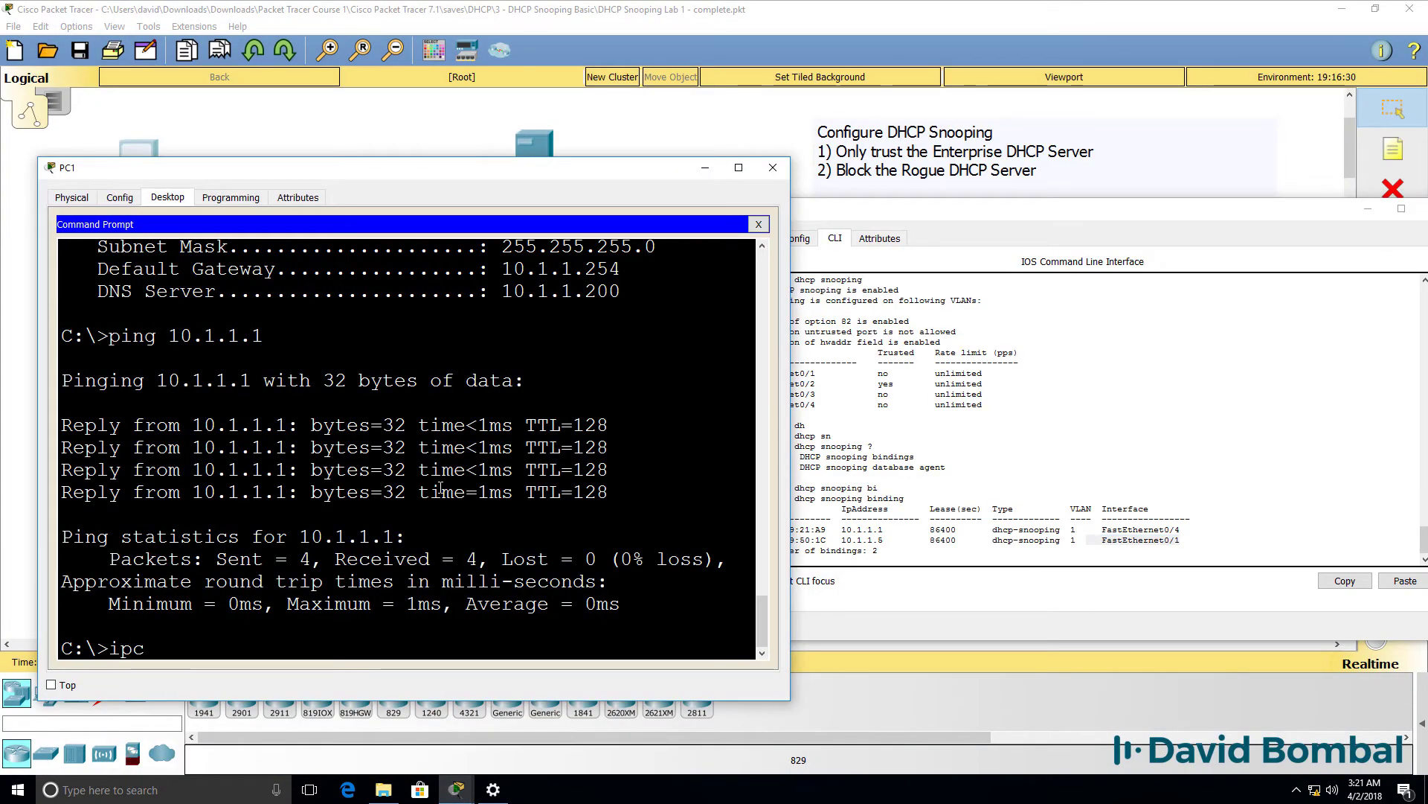
- Run ipconfig /all on PC1, noting MAC 0001.43C9.501C and IP 10.1.1.5
key("BackSpace")
key("BackSpace")
key("BackSpace")
key("BackSpace")
type("nfig a/")
type(" /all")
key("Return")
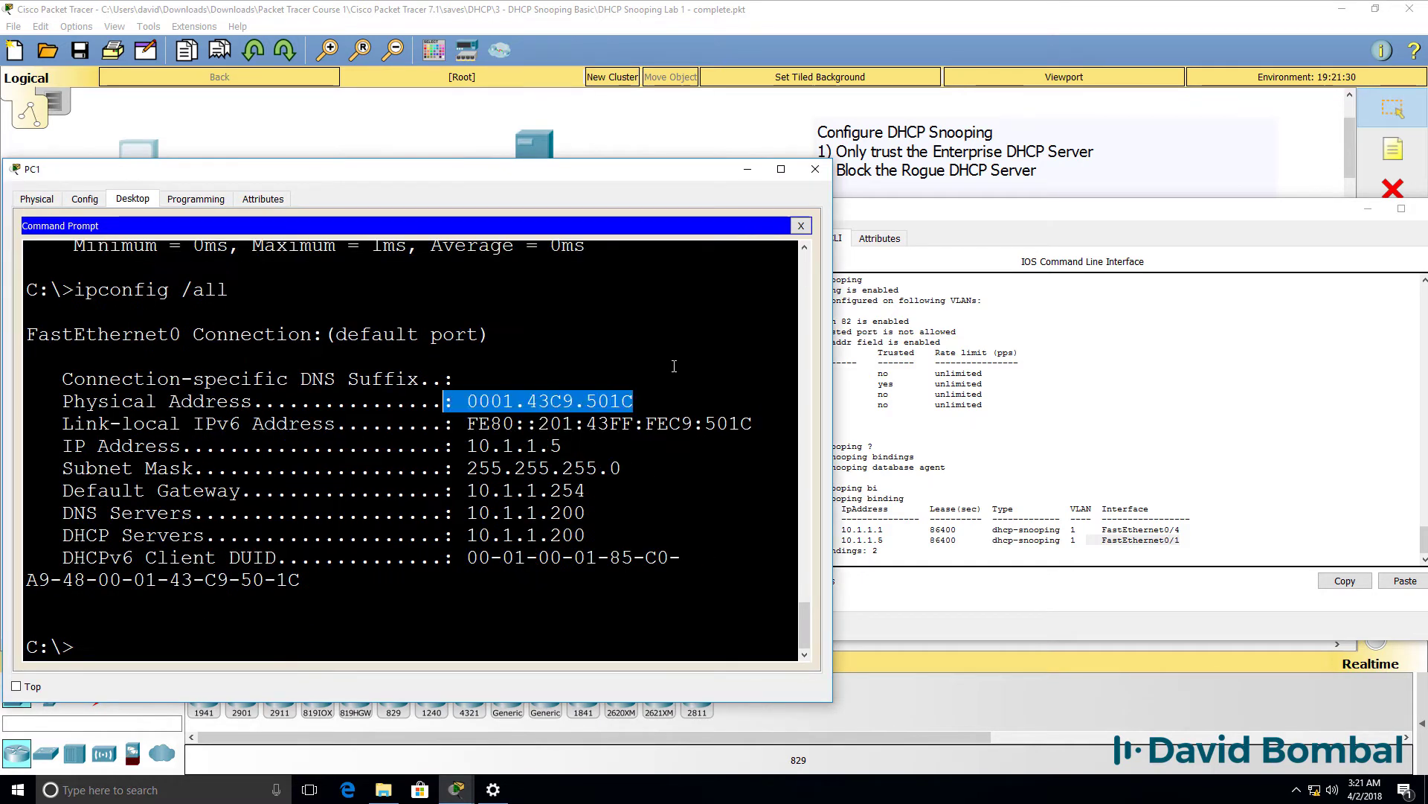
left_click_drag(635, 402, 449, 403)
left_click_drag(564, 446, 462, 447)
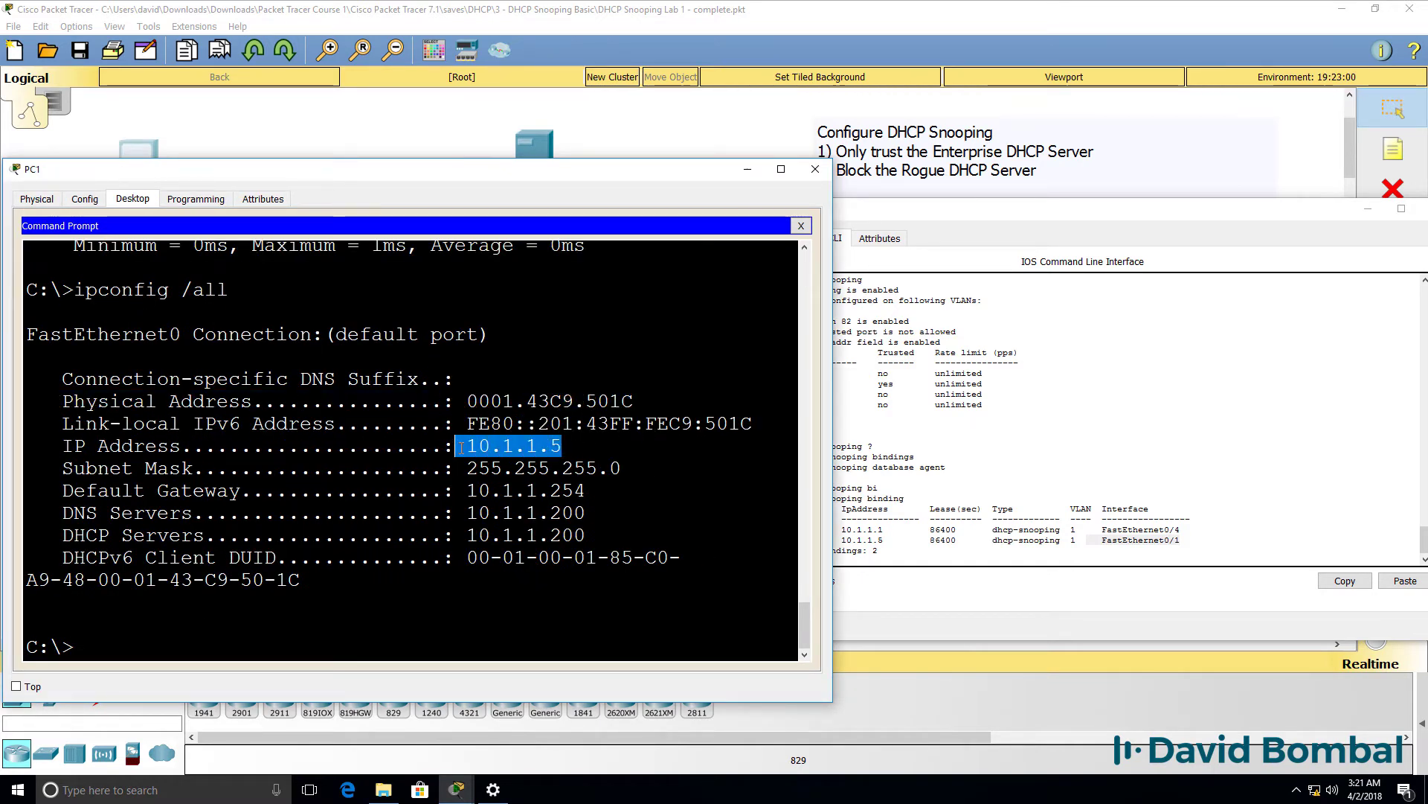
- Match PC1's MAC and IP to S1's FastEthernet0/1 binding row
left_click(919, 514)
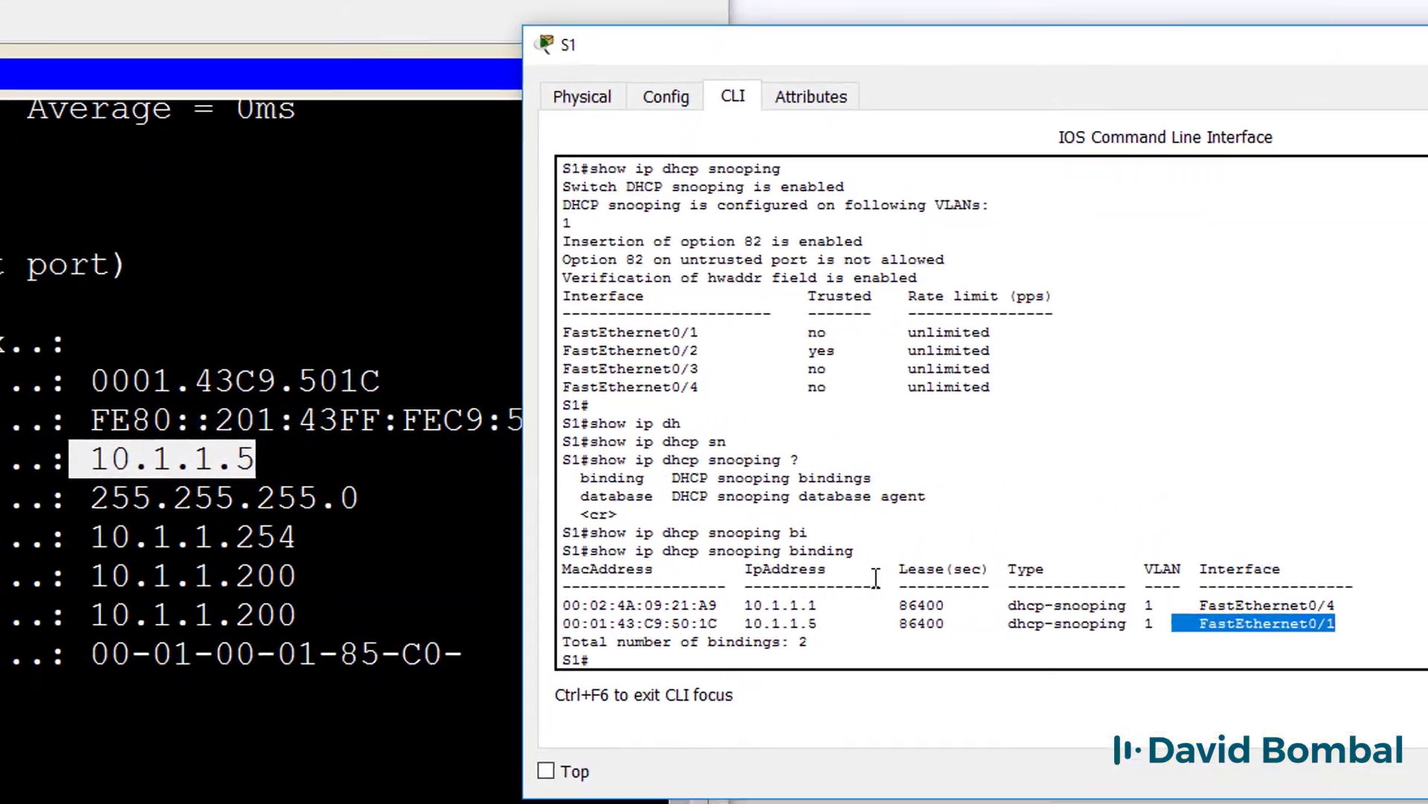
left_click_drag(857, 626, 512, 625)
left_click_drag(1362, 625, 1206, 631)
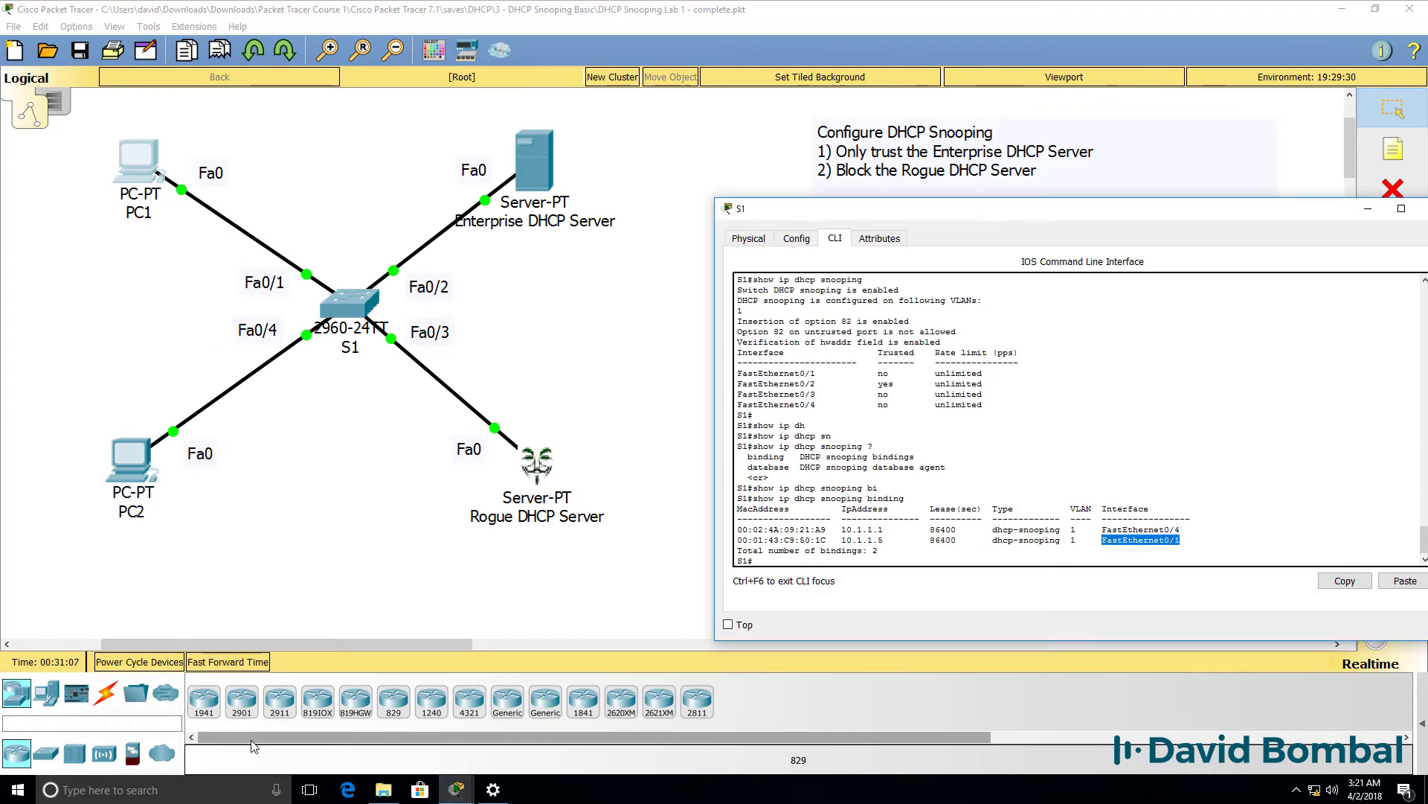
- Show S1's DHCP snooping database status, noting 20 total attempts and 20 successful writes
type("show ip dhcp snooping")
type(" ?")
type("d")
key("Tab")
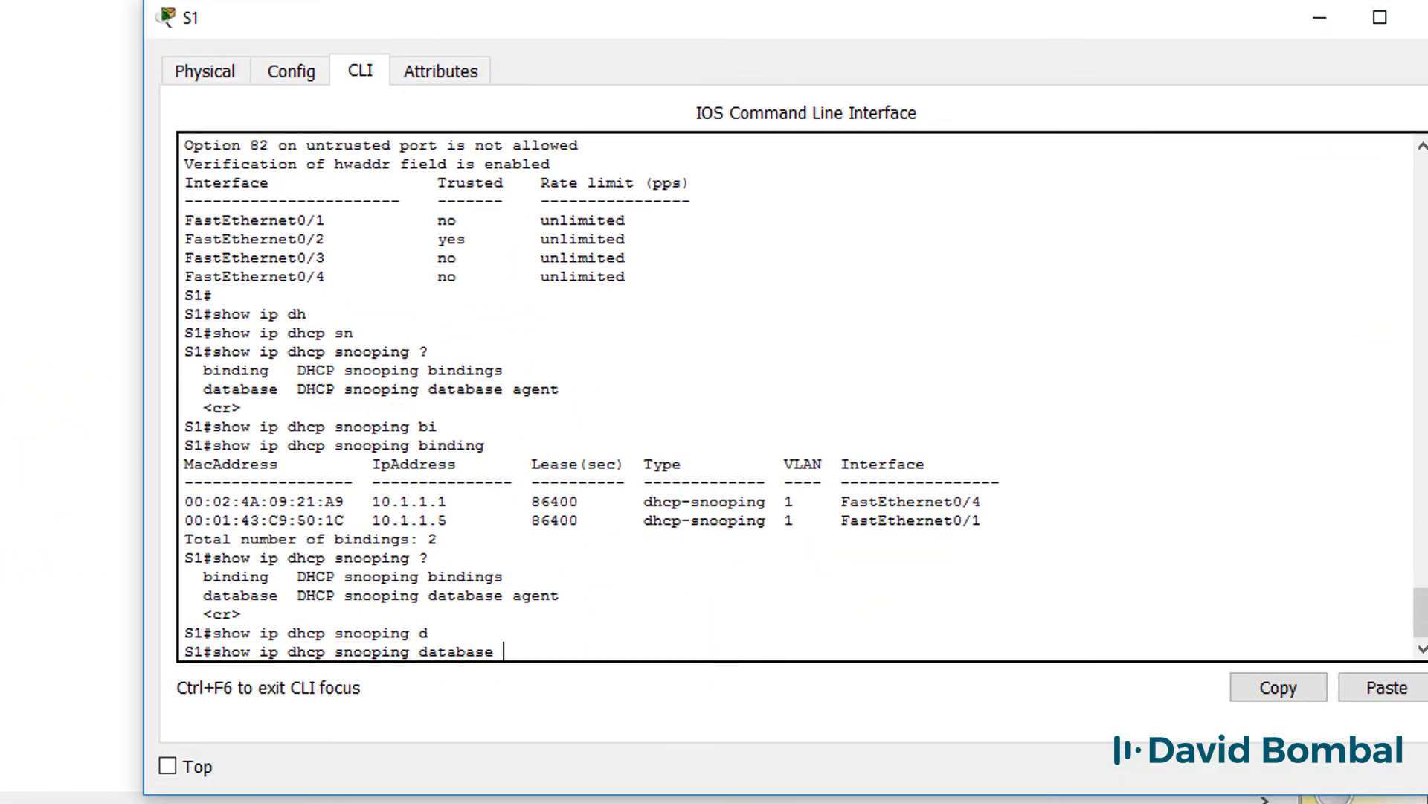
key("Return")
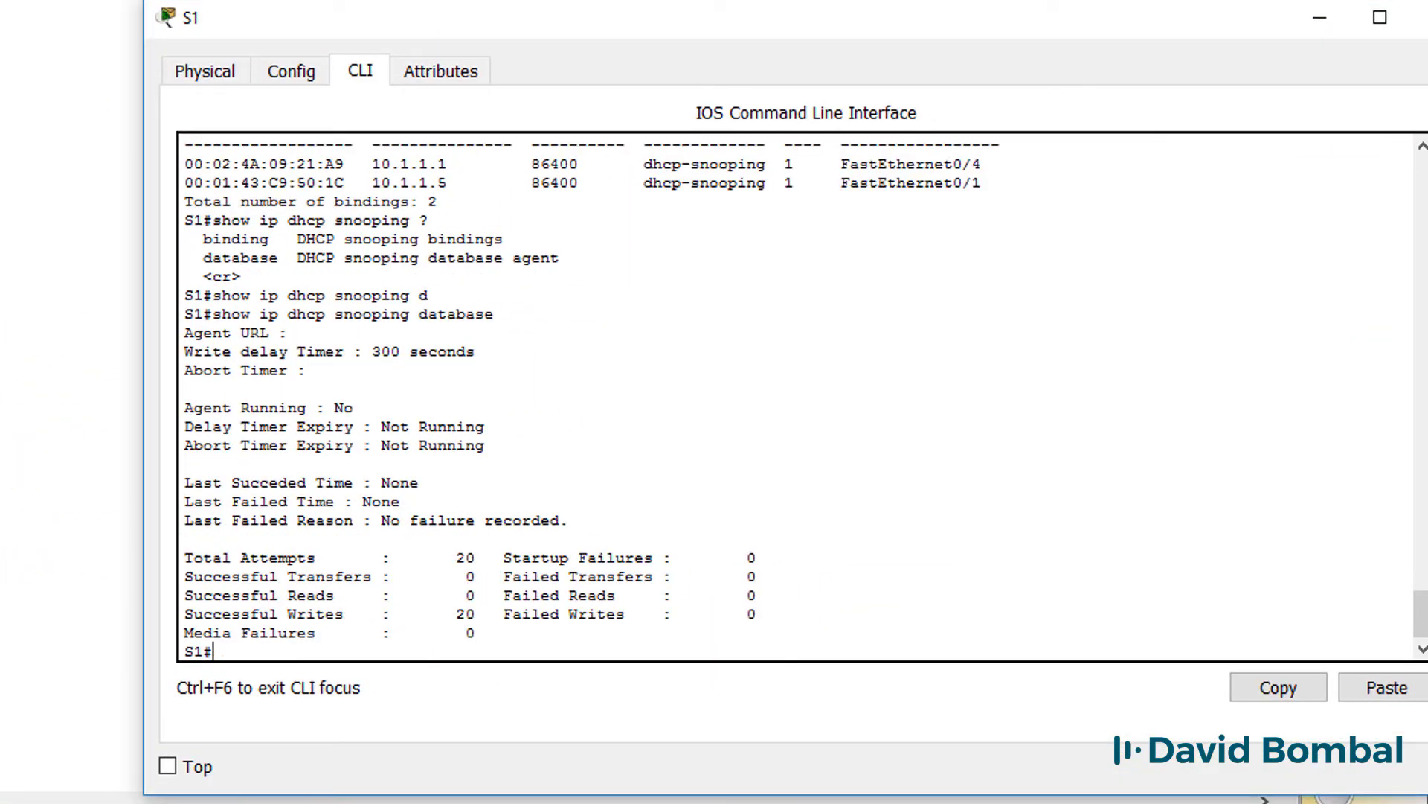
left_click_drag(488, 558, 149, 558)
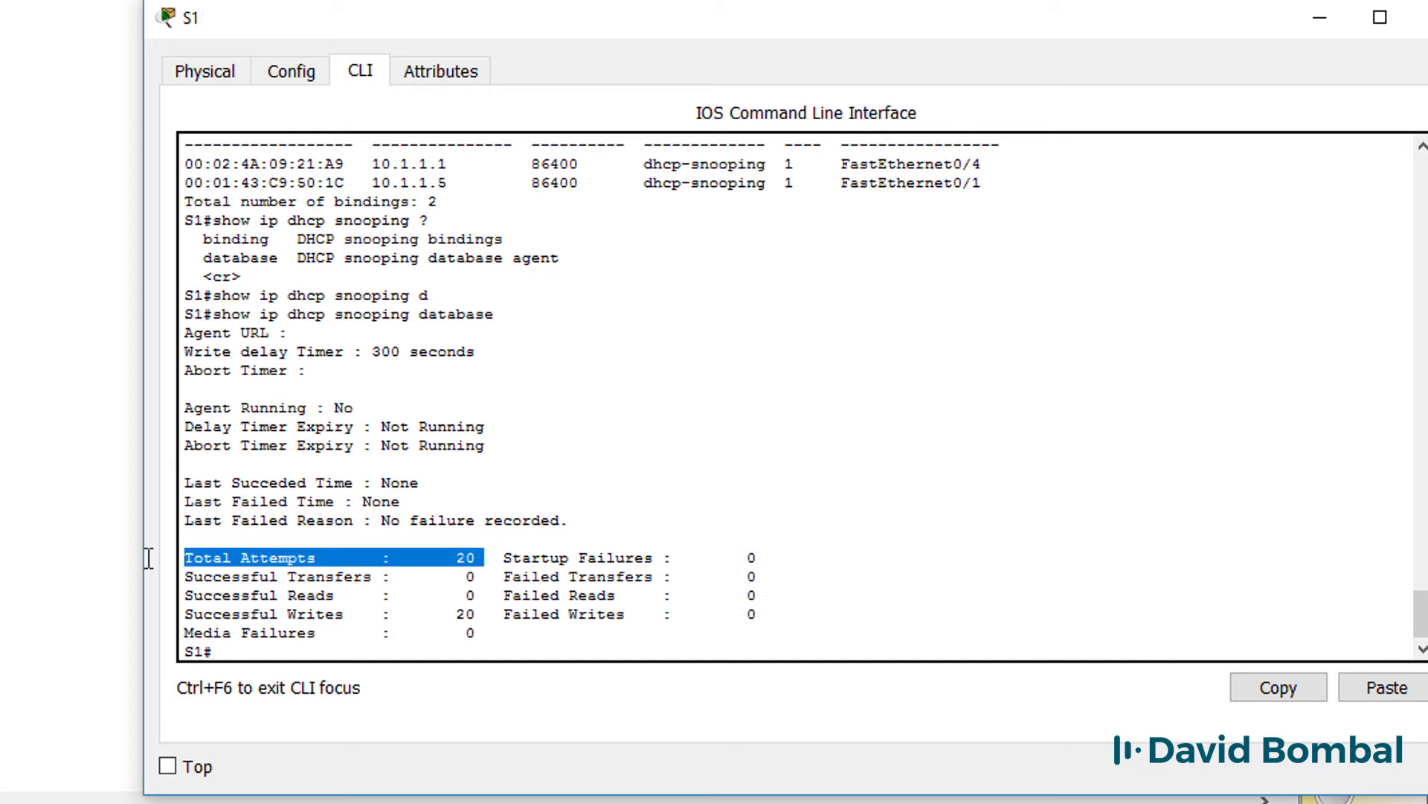
left_click_drag(499, 614, 178, 614)
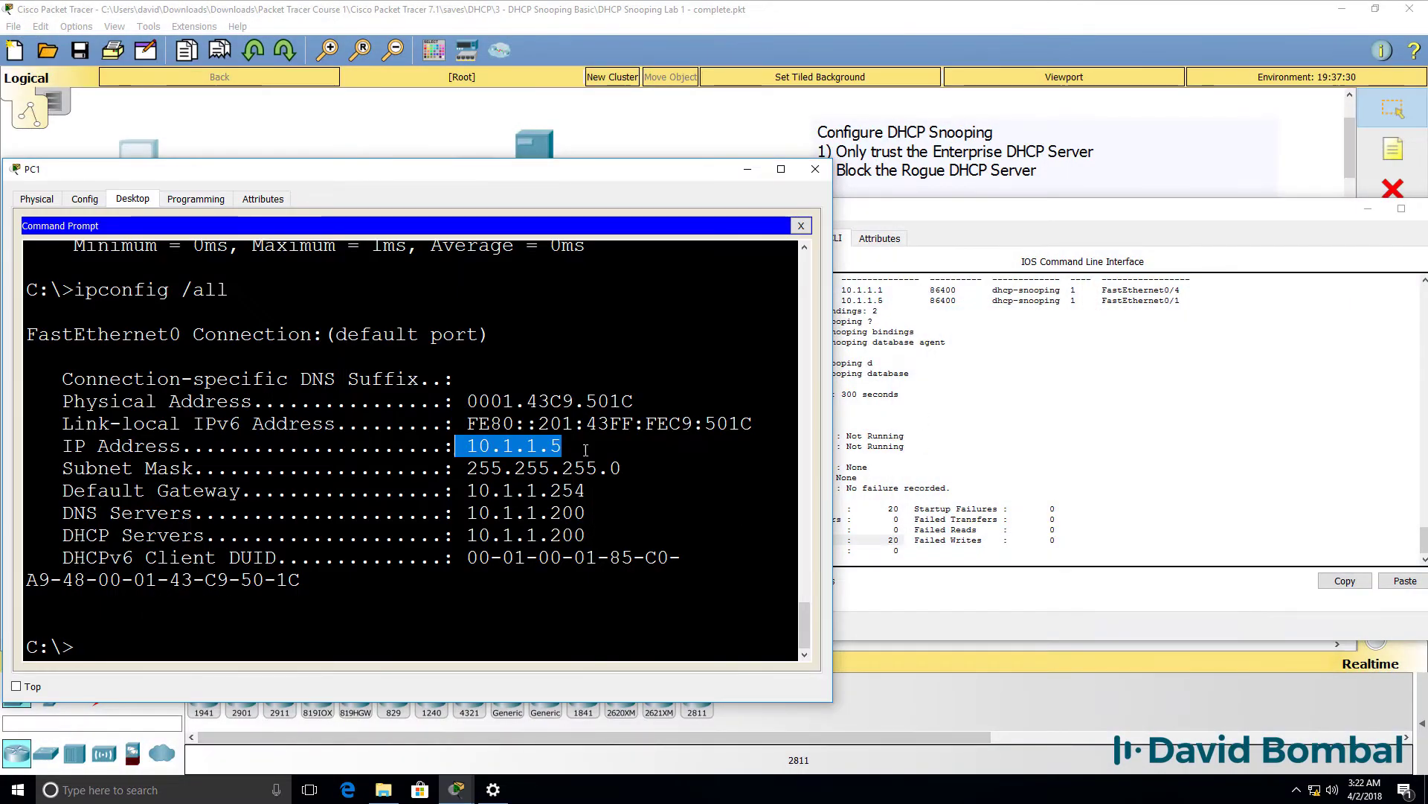
- Renew PC1's DHCP lease with ipconfig /renew
key("Up")
key("Down")
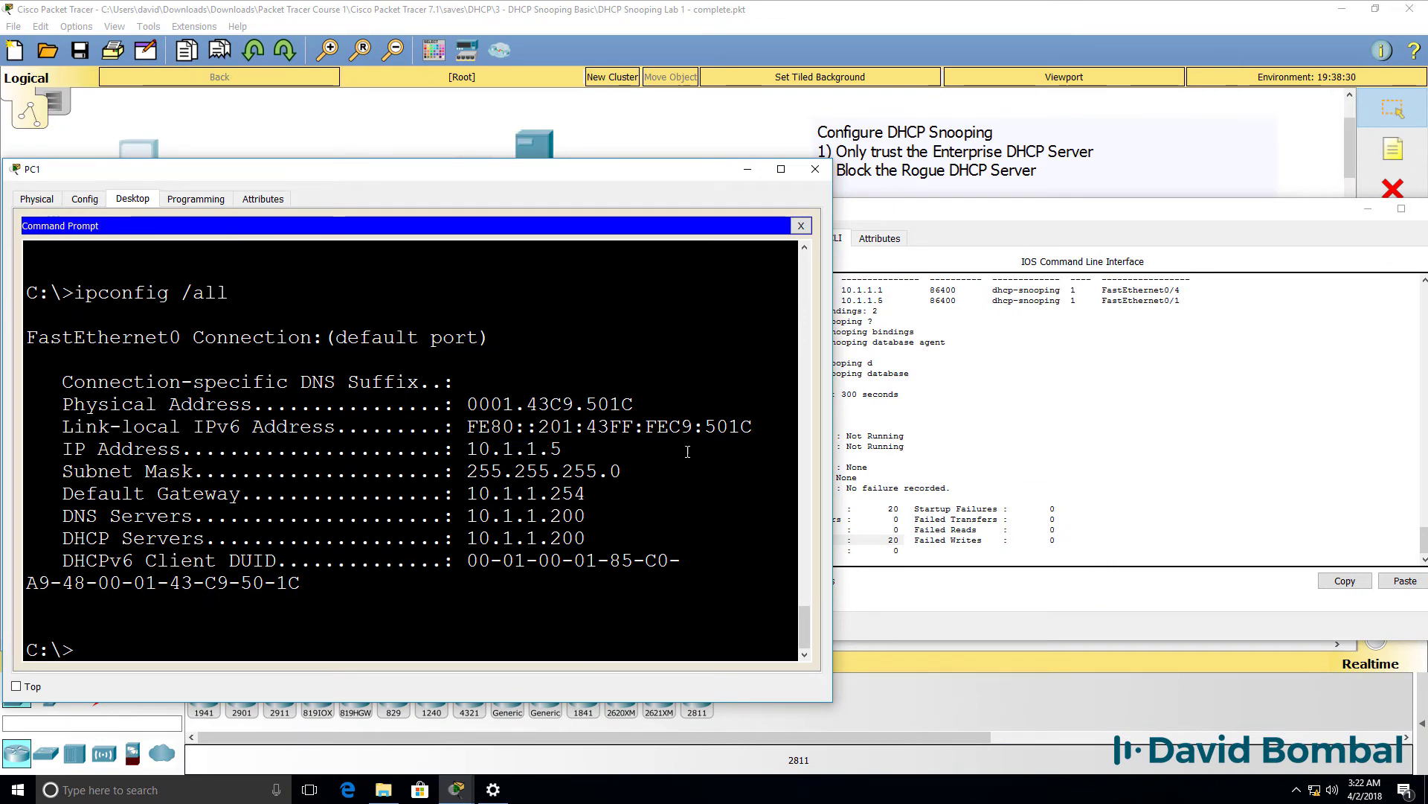
key("Up")
key("Up")
key("Up")
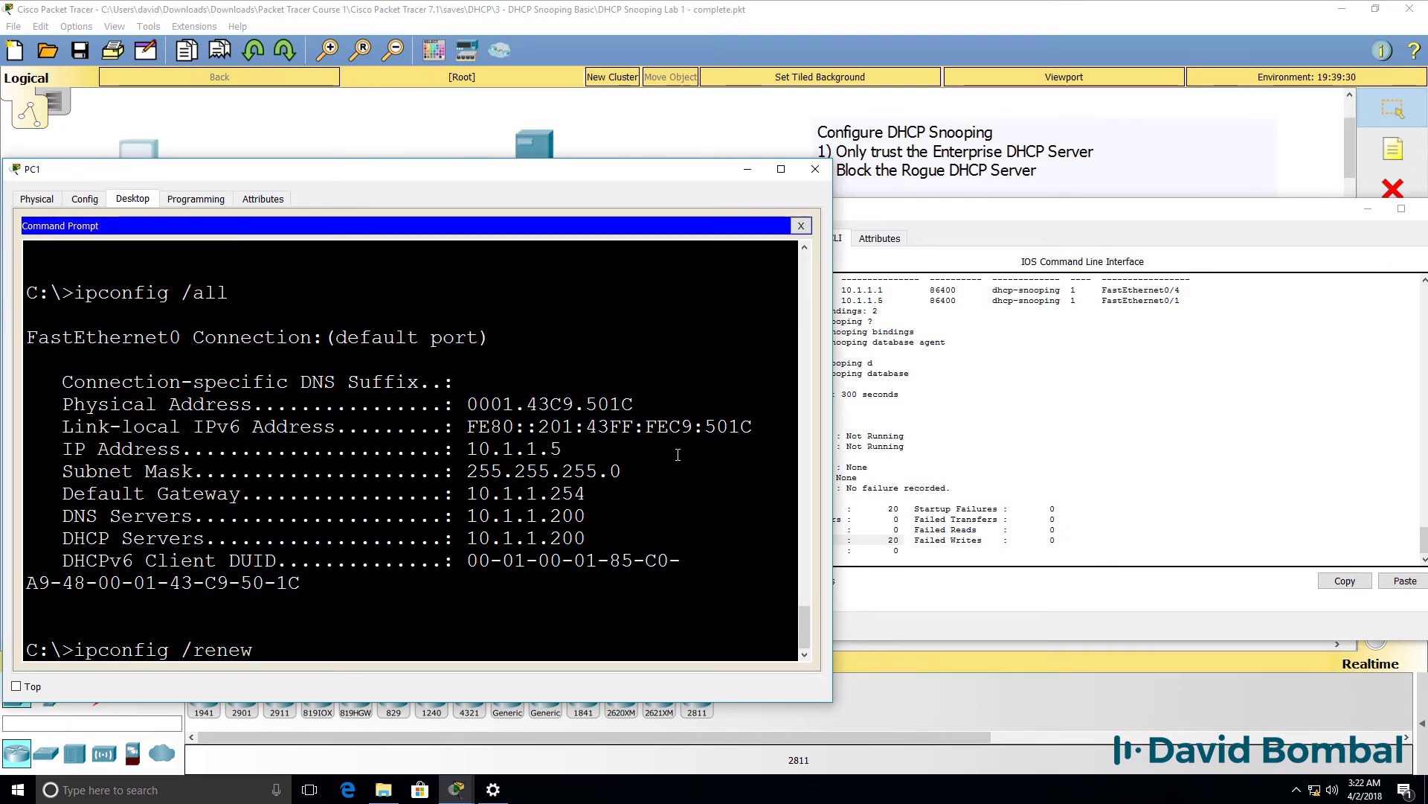
key("Return")
- Review S1's new DHCP snooping debug messages for the renewal via FastEthernet0/2
left_click(986, 369)
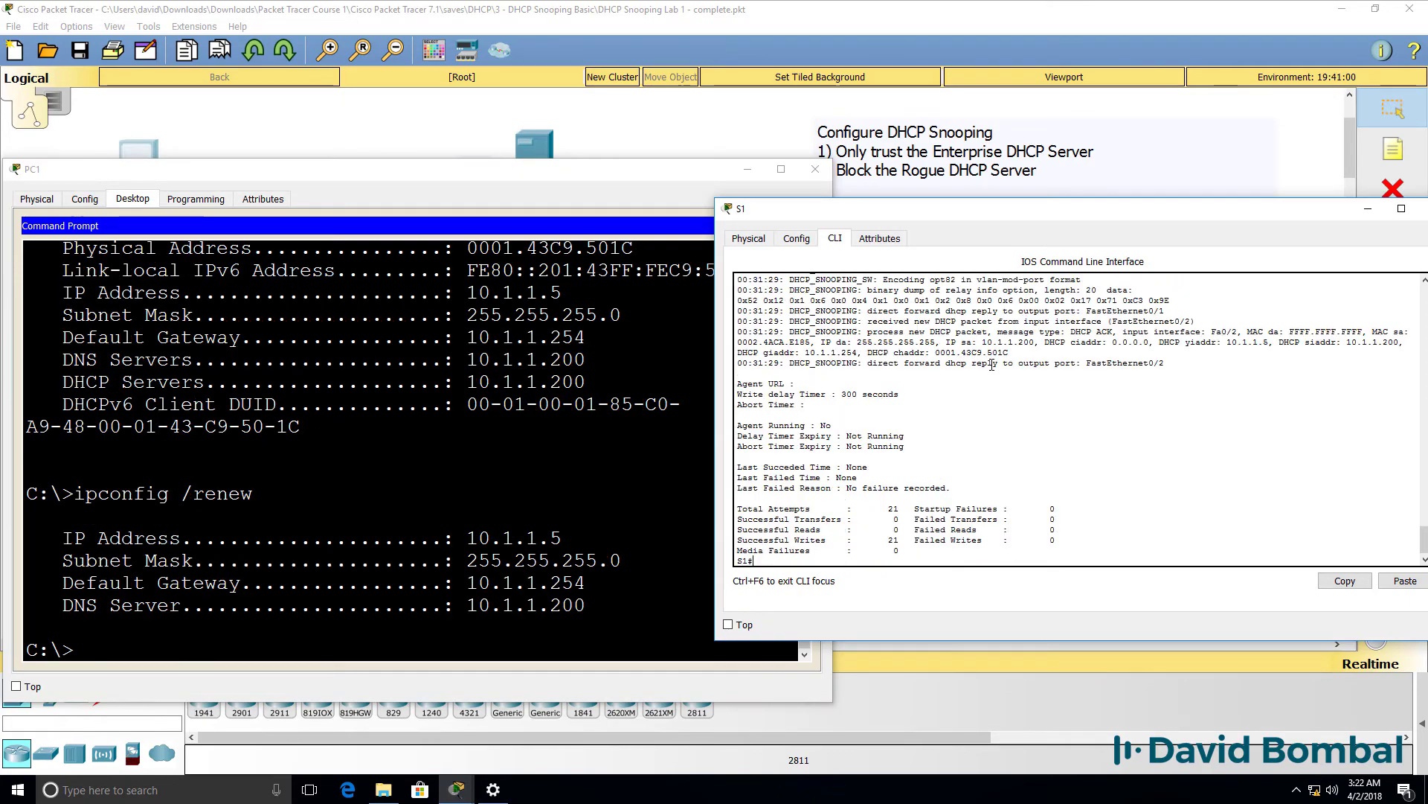
scroll(986, 370, "up", 5)
left_click_drag(914, 384, 1167, 541)
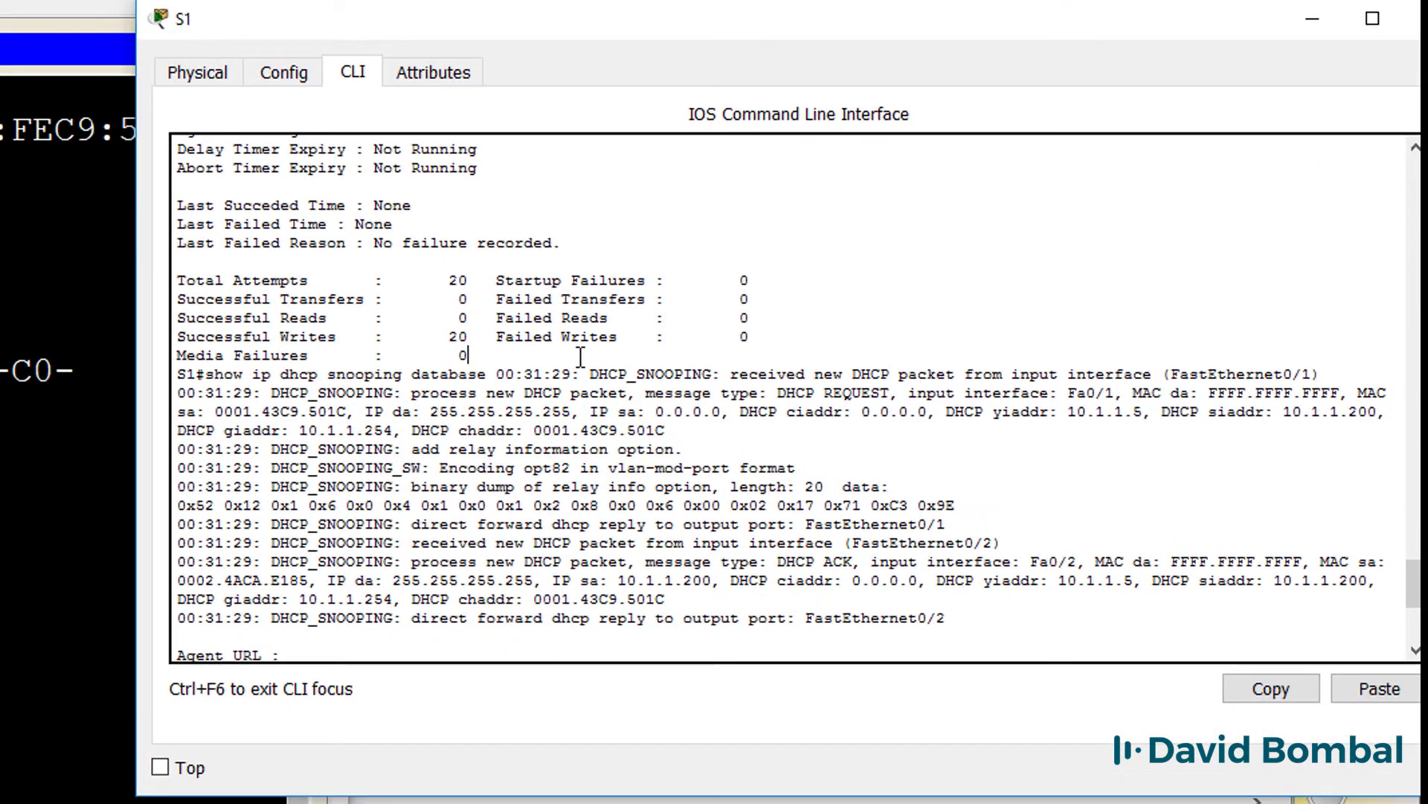
left_click_drag(899, 395, 991, 546)
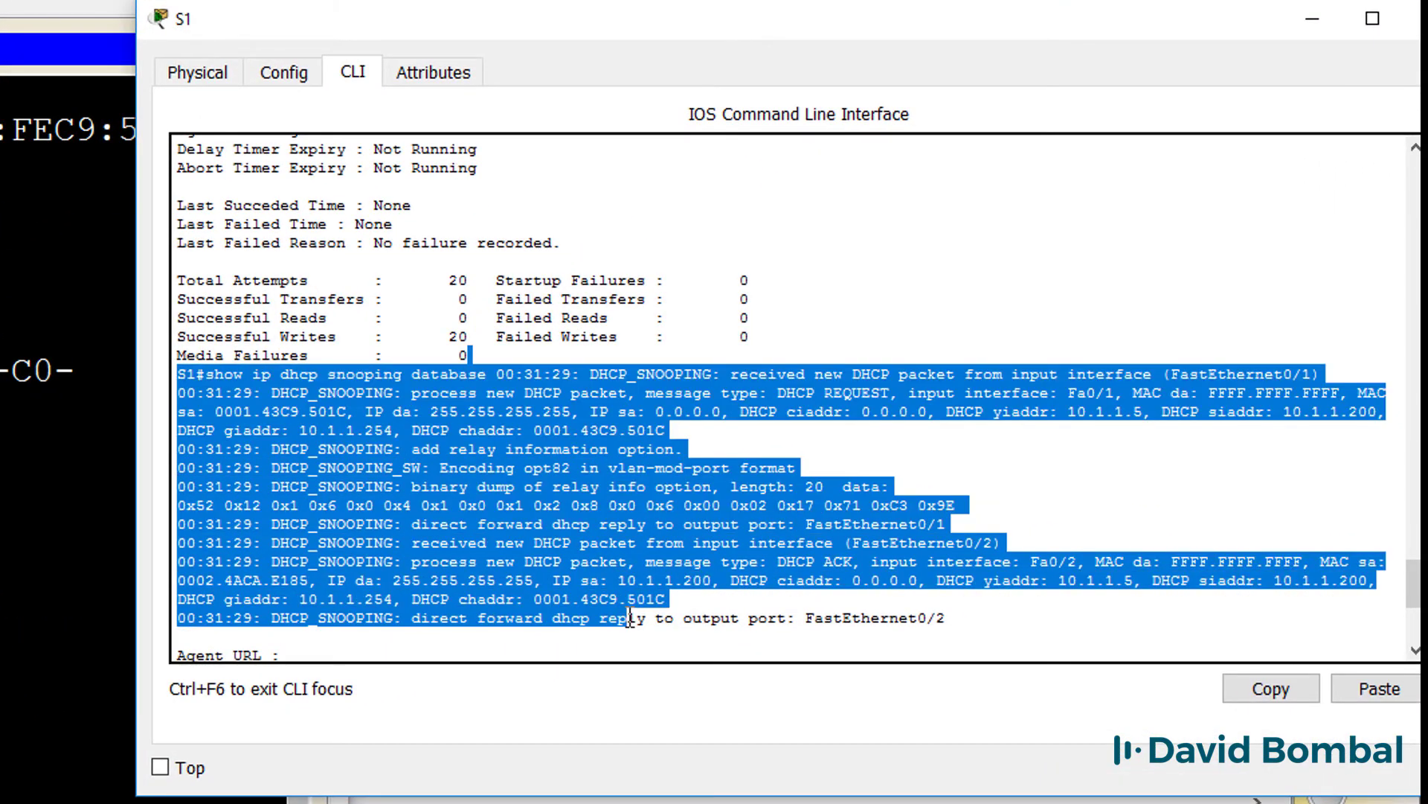
left_click_drag(632, 627, 634, 633)
scroll(637, 631, "down", 5)
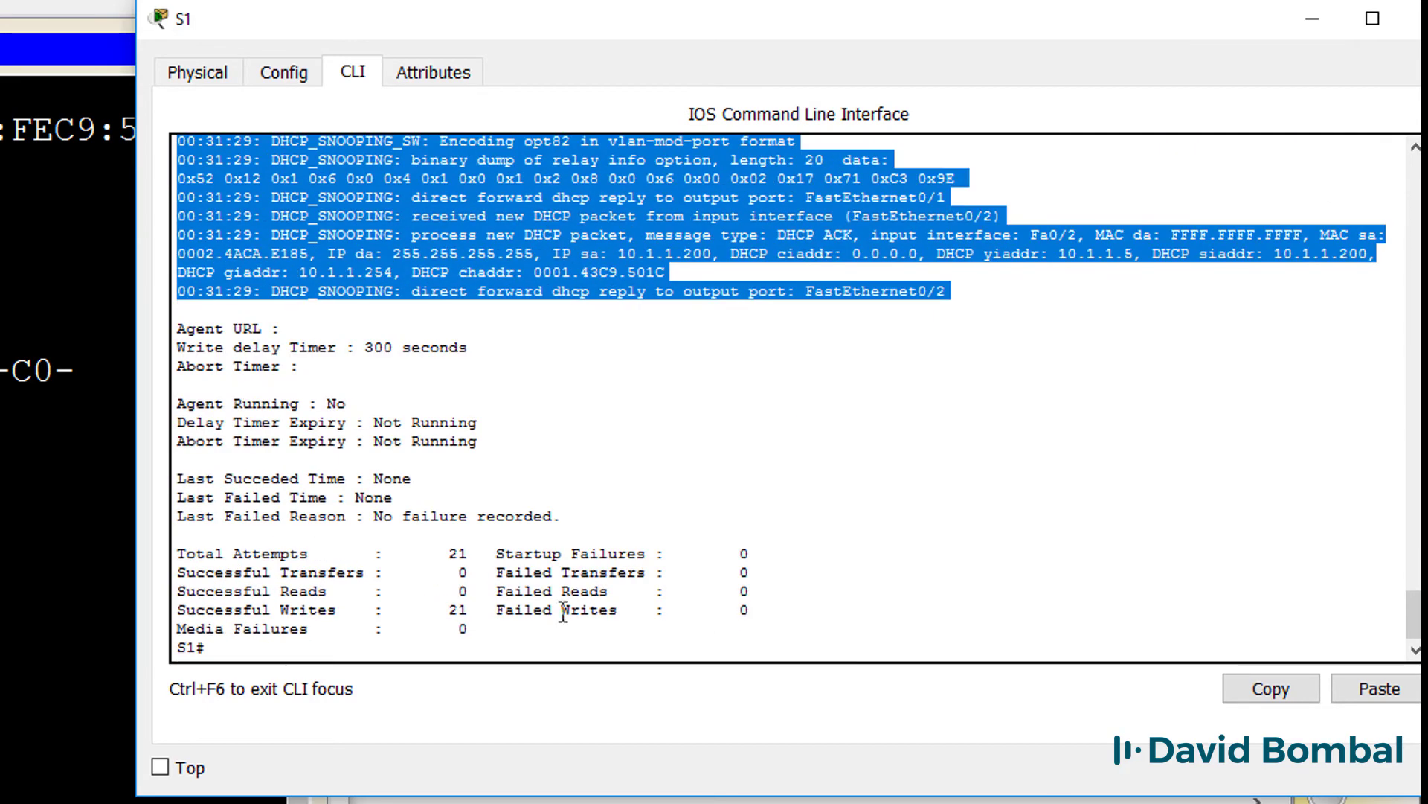
left_click_drag(492, 609, 144, 588)
key("Return")
key("Return")
key("Return")
key("Return")
key("Return")
key("Return")
key("Return")
key("Return")
key("Return")
key("Return")
key("Return")
key("Return")
key("Return")
key("Return")
key("Return")
key("Return")
key("Return")
key("Return")
key("Return")
key("Return")
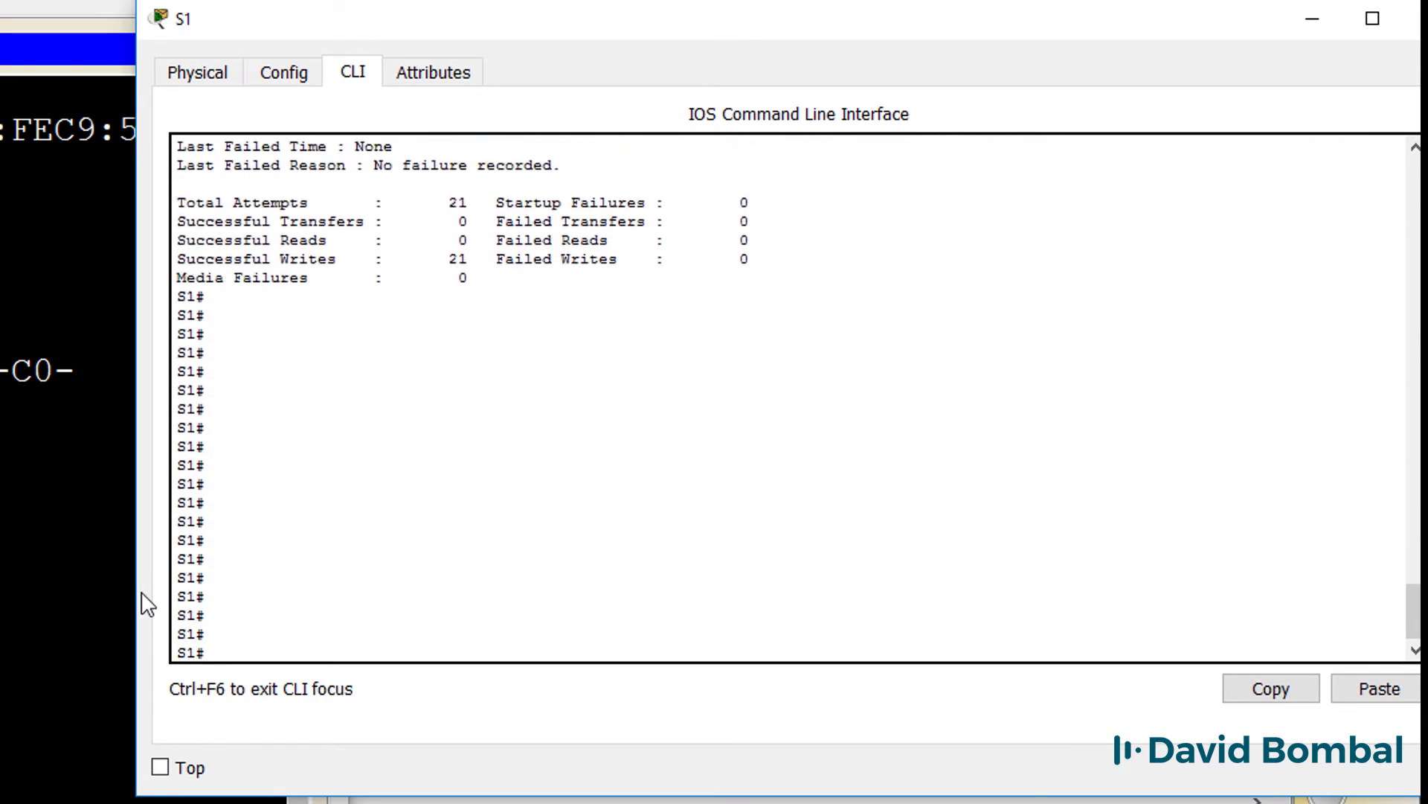
- Check the latest snooping log lines and confirm the database now shows 22 successful writes
left_click(131, 590)
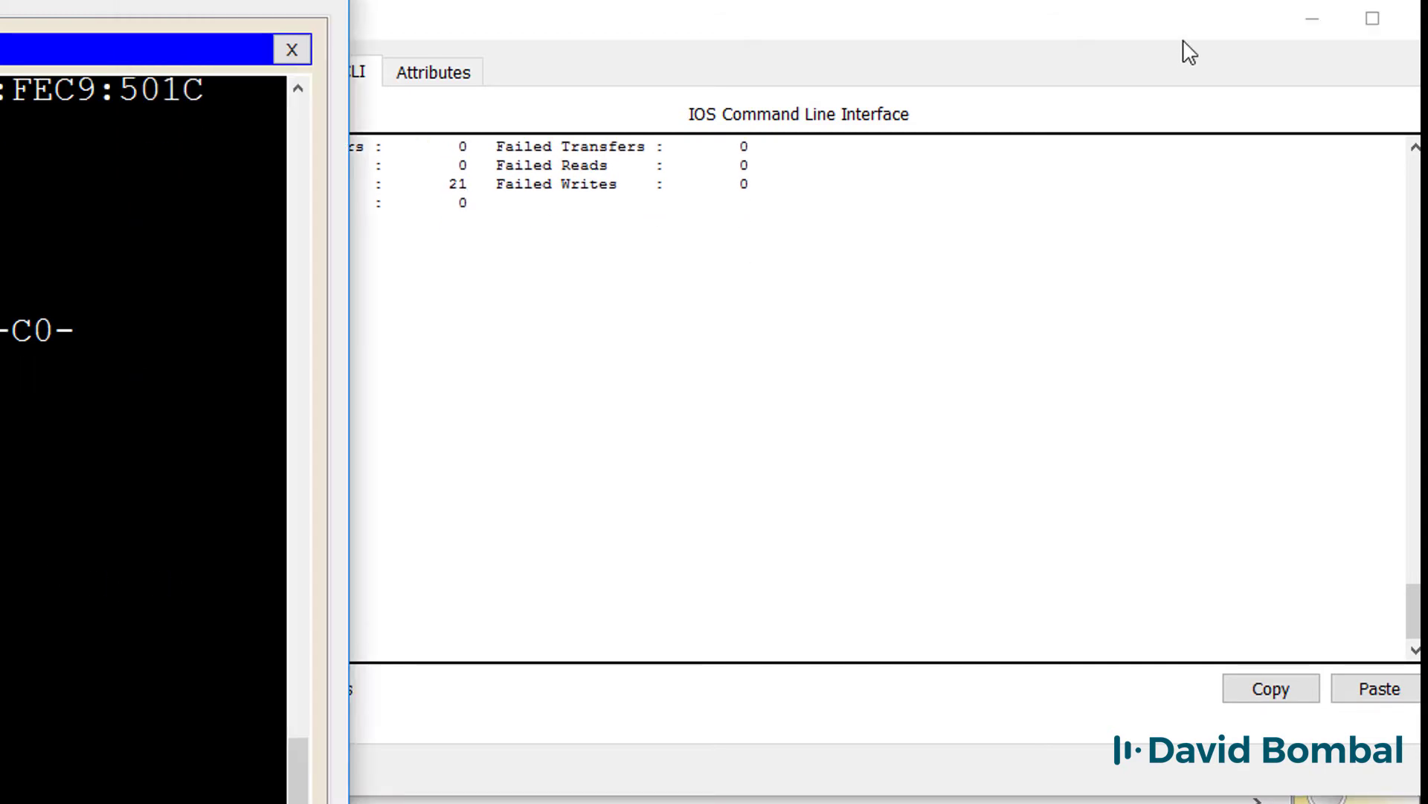
left_click(1123, 29)
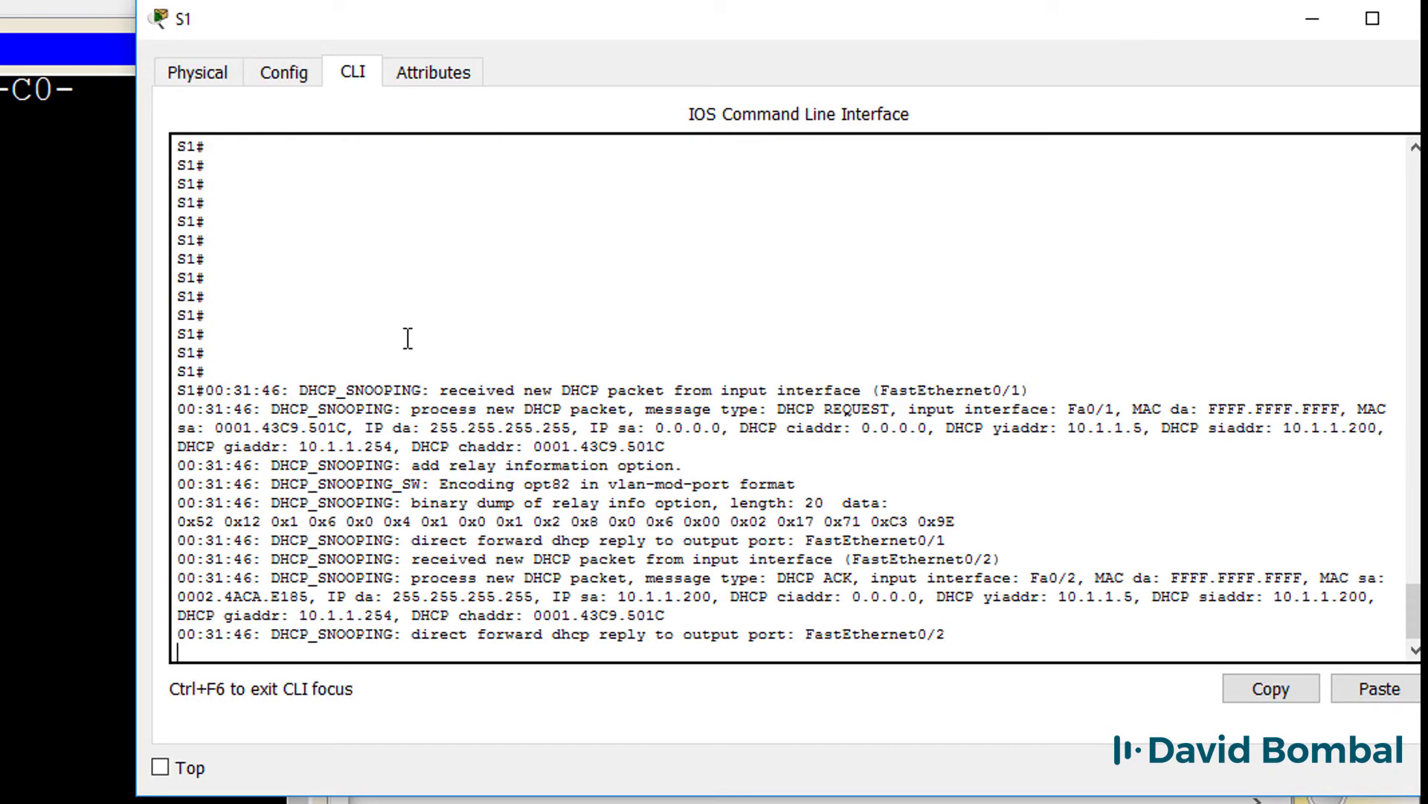
left_click_drag(408, 338, 958, 643)
key("Return")
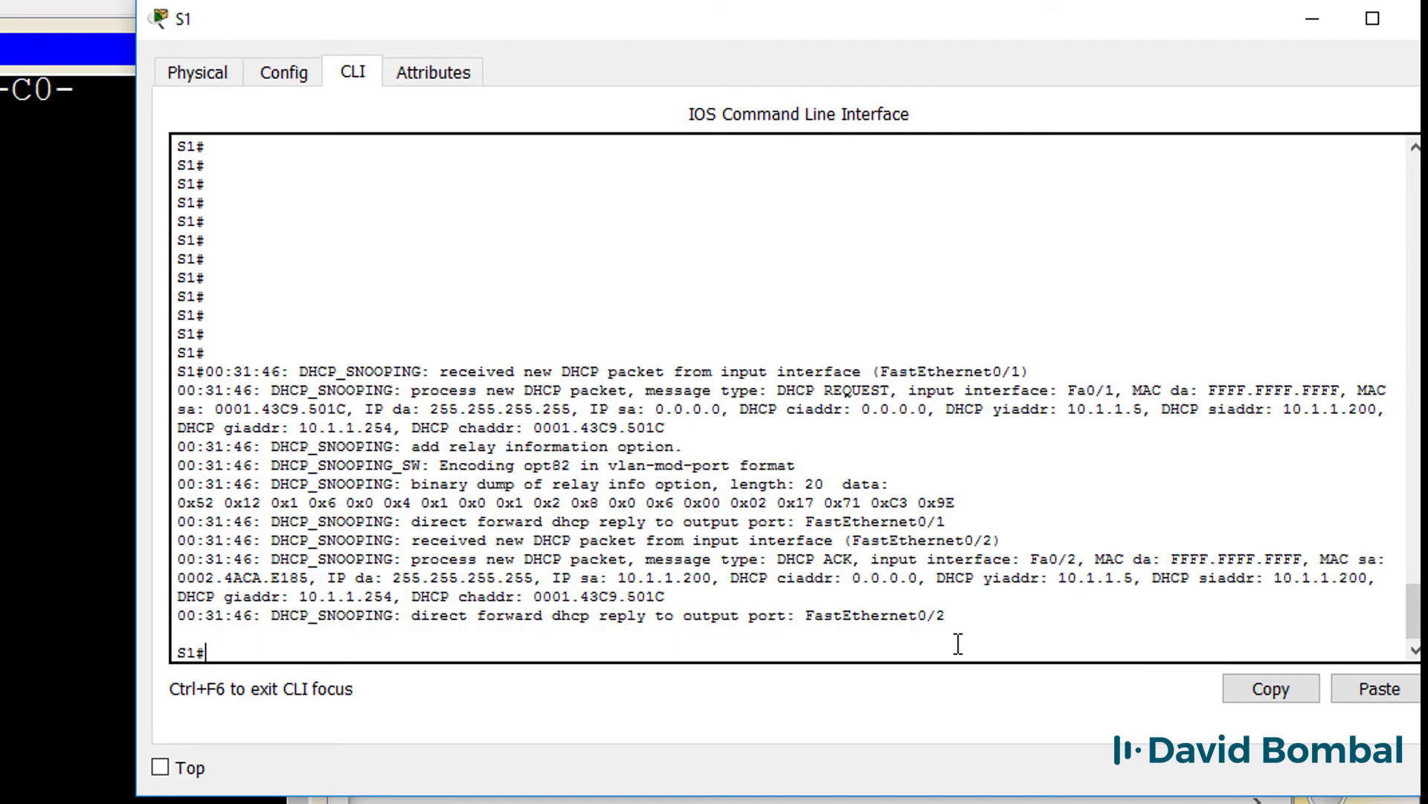
key("Up")
key("Up")
key("Down")
key("Return")
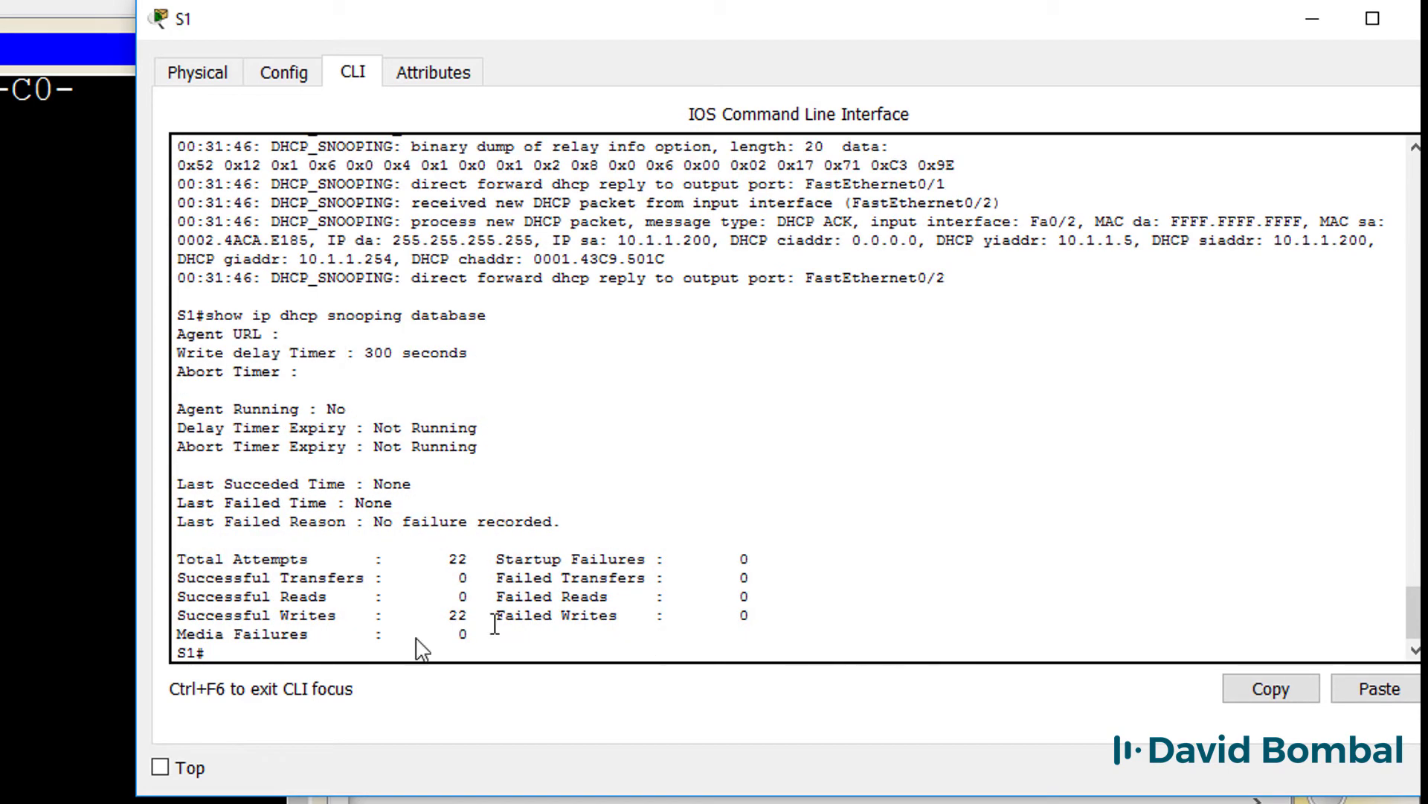
left_click_drag(467, 614, 176, 619)
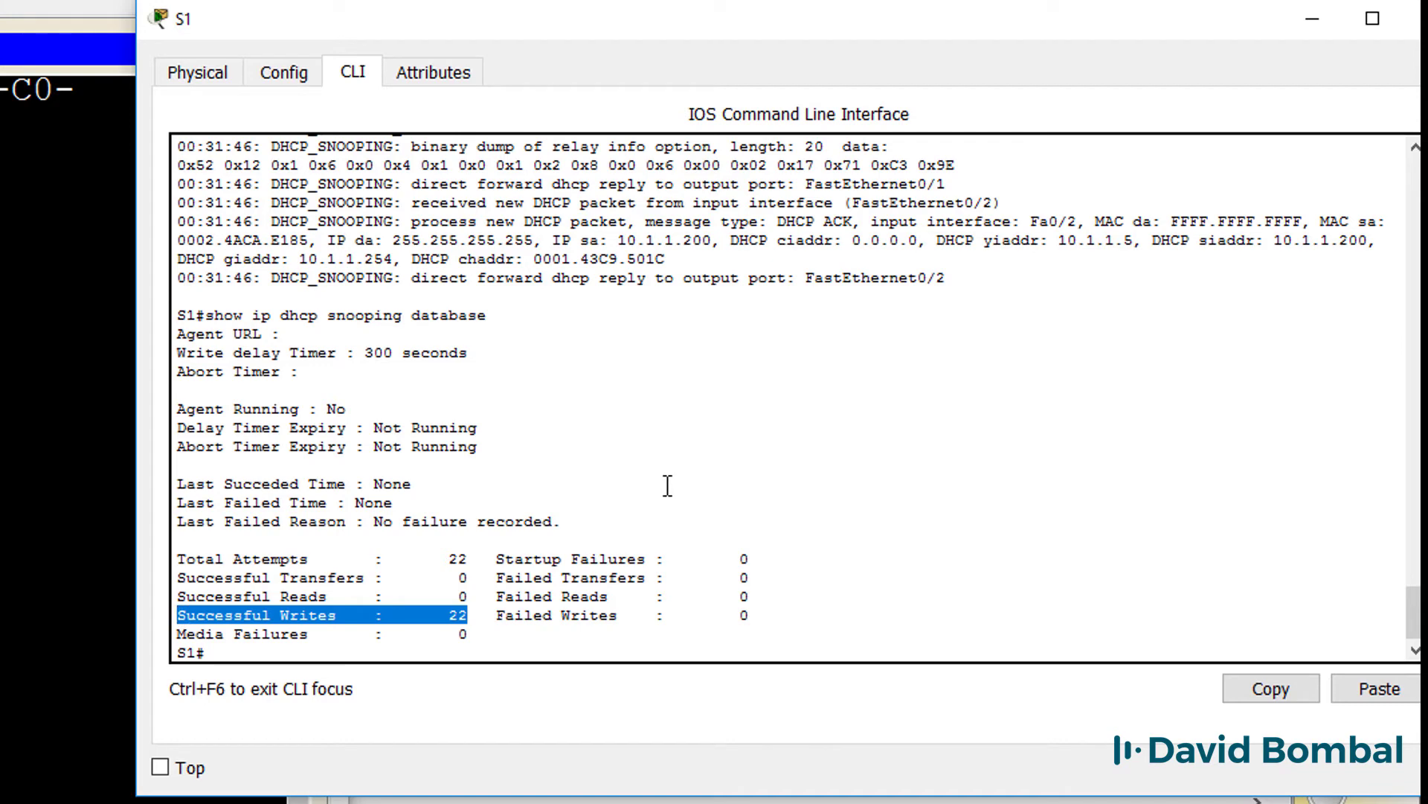
- Run show ip dhcp snooping, confirming snooping is enabled on VLAN 1 with FastEthernet0/2 trusted
type("show ip dh")
key("Tab")
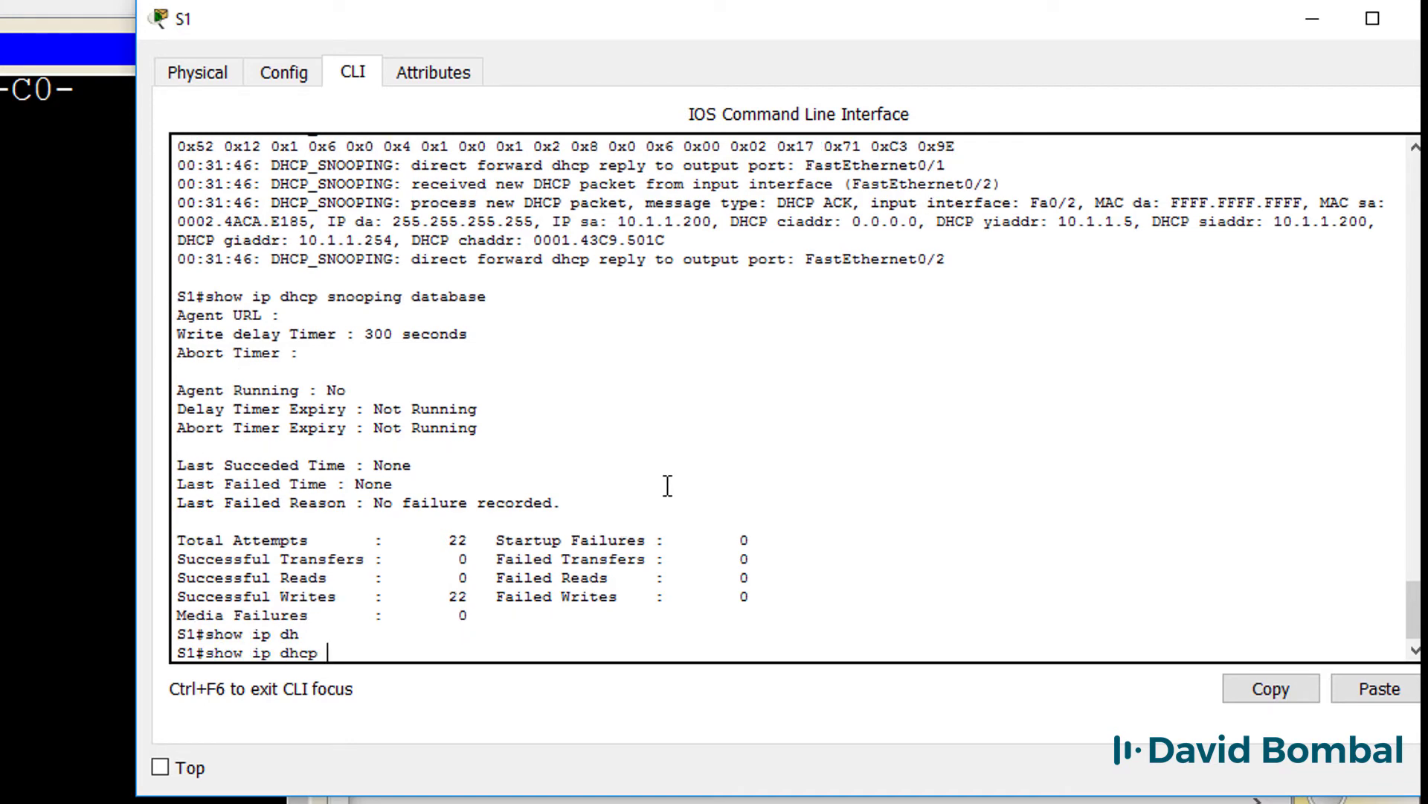
type("sbn")
key("Tab")
key("Return")
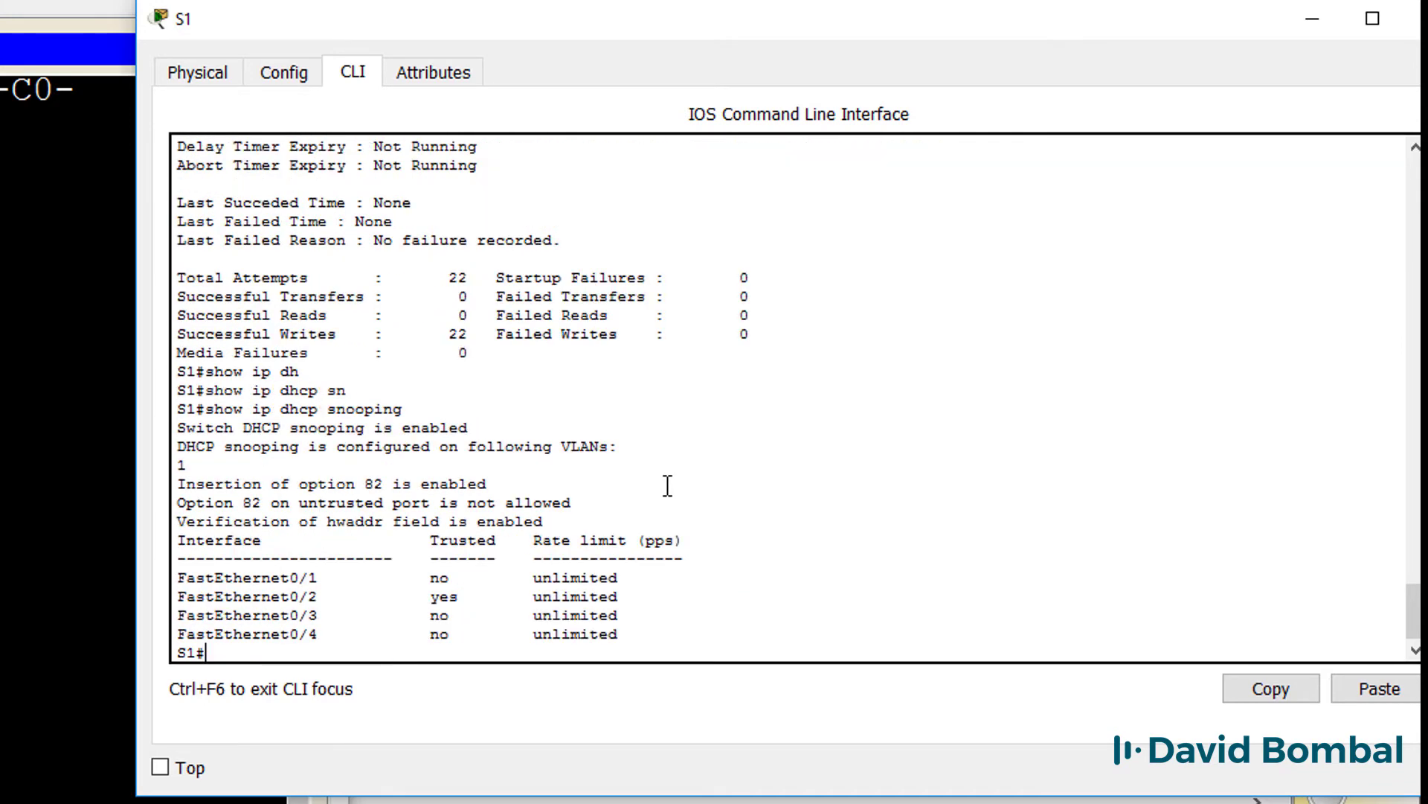
left_click_drag(487, 427, 139, 427)
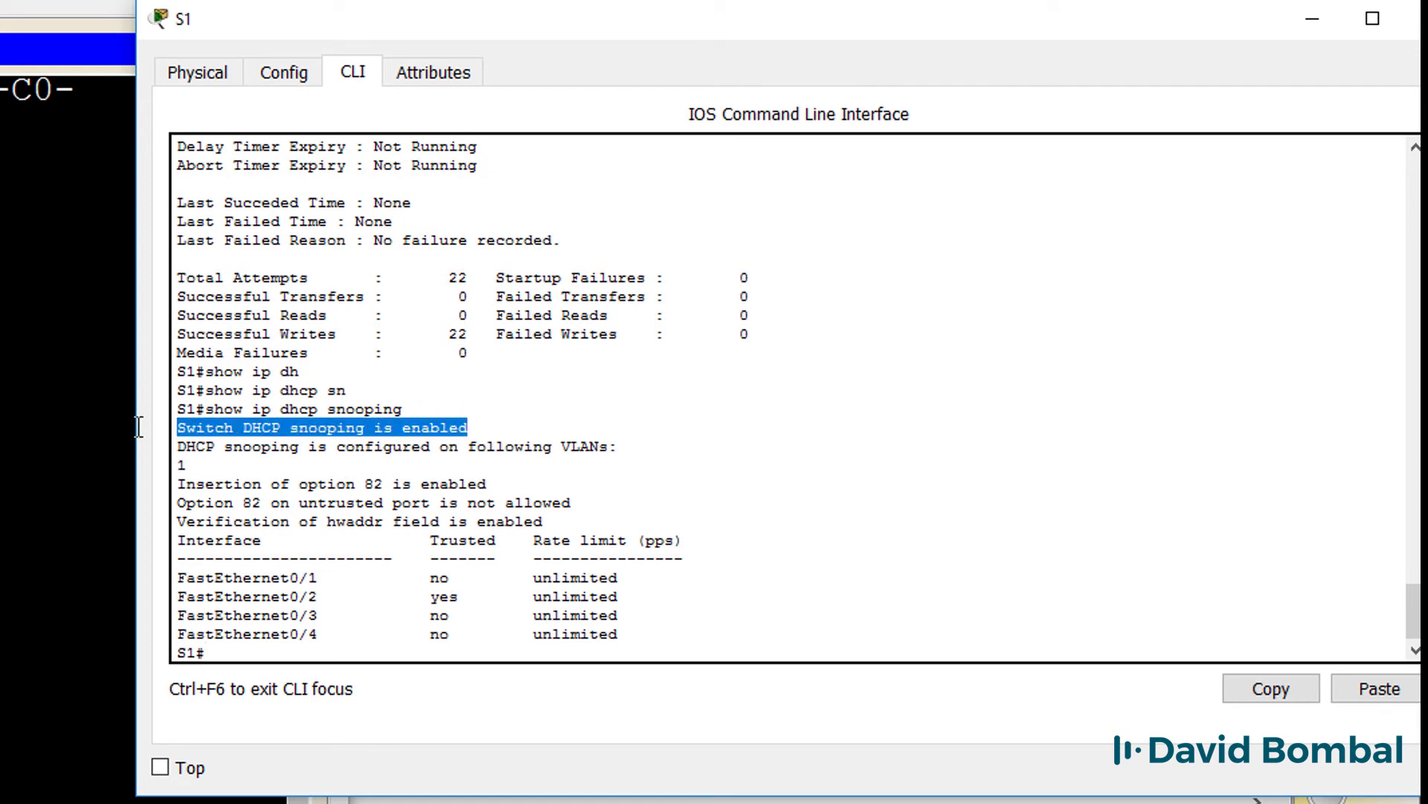
left_click_drag(237, 465, 167, 440)
left_click(329, 592)
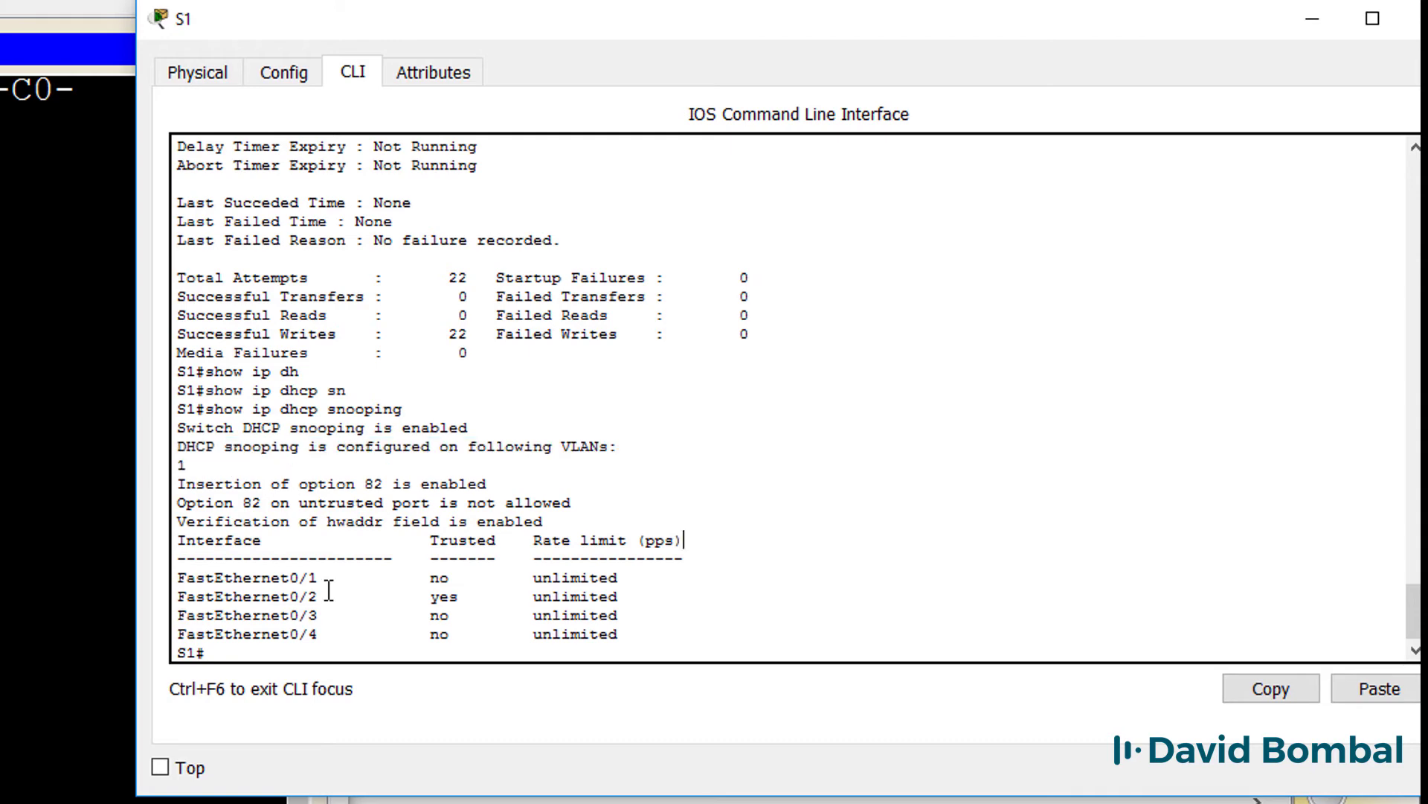
left_click_drag(476, 599, 123, 591)
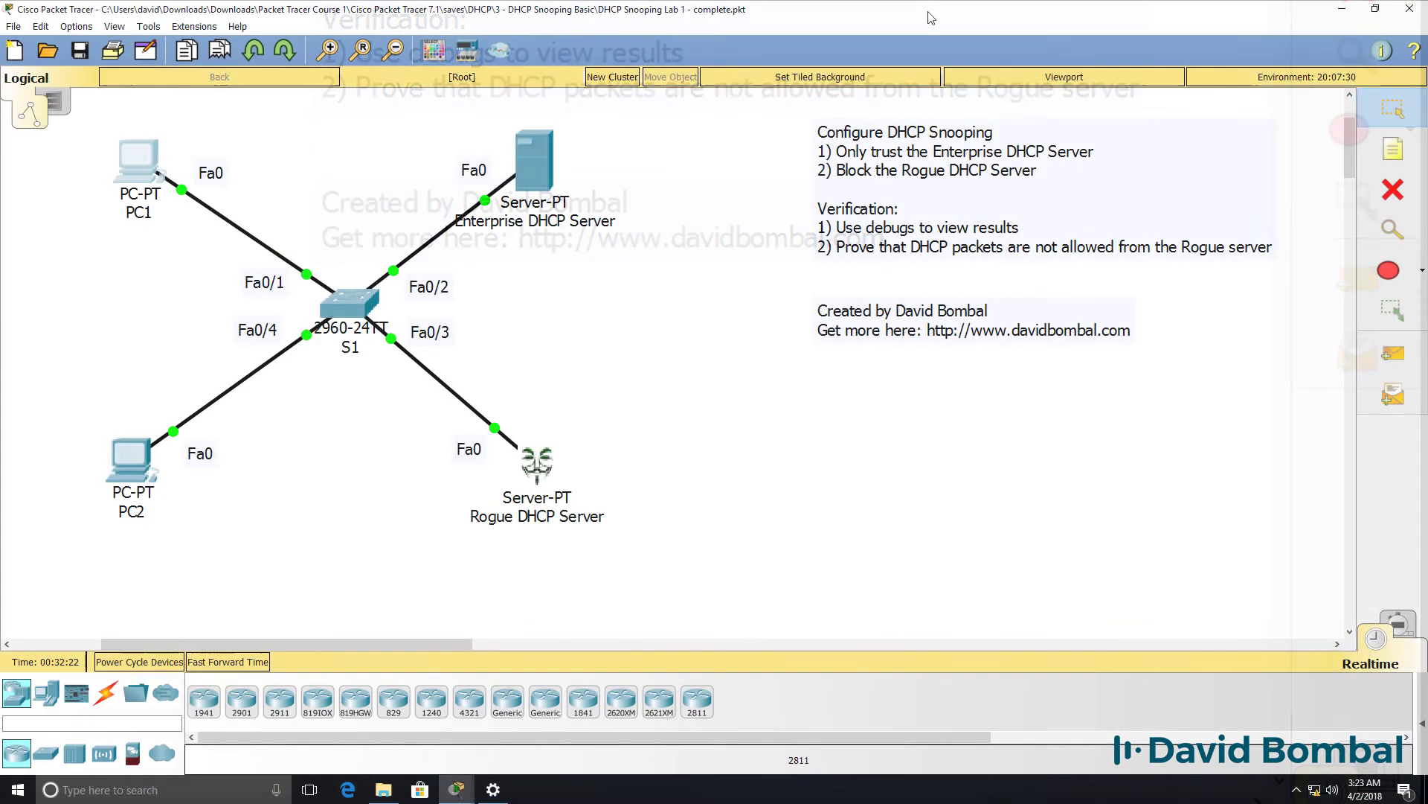